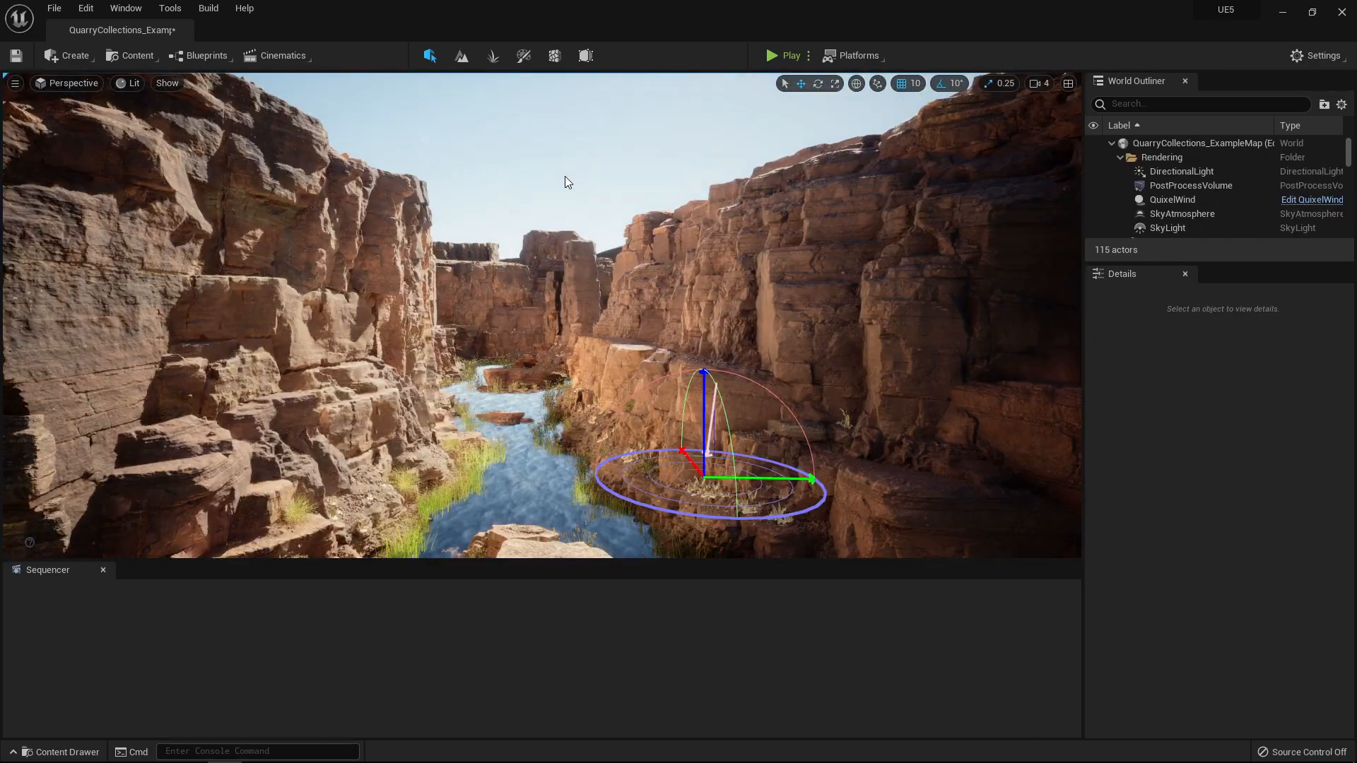
# - Rotate the directional light so the sun sits in the sky above the far end of the canyon
pyautogui.hotkey('ctrl', 'l')
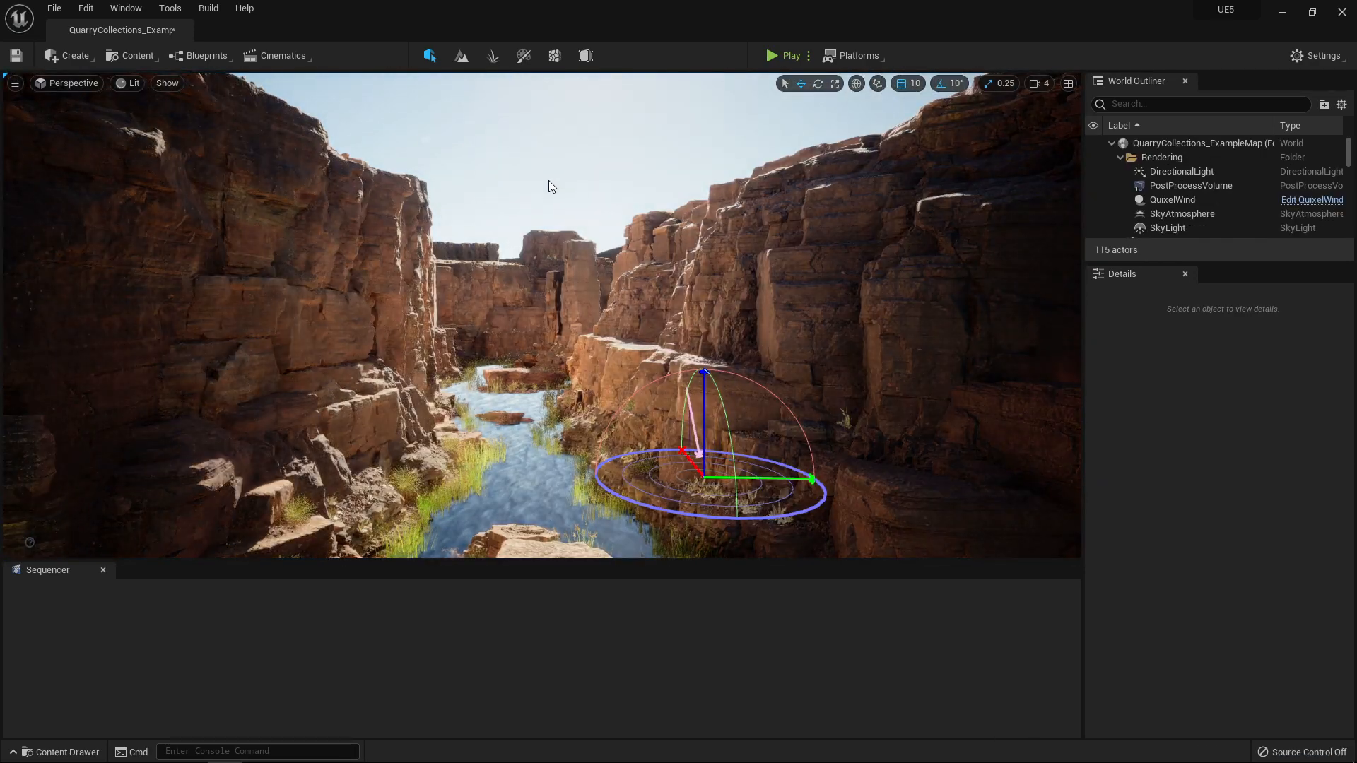
pyautogui.hotkey('ctrl', 'l')
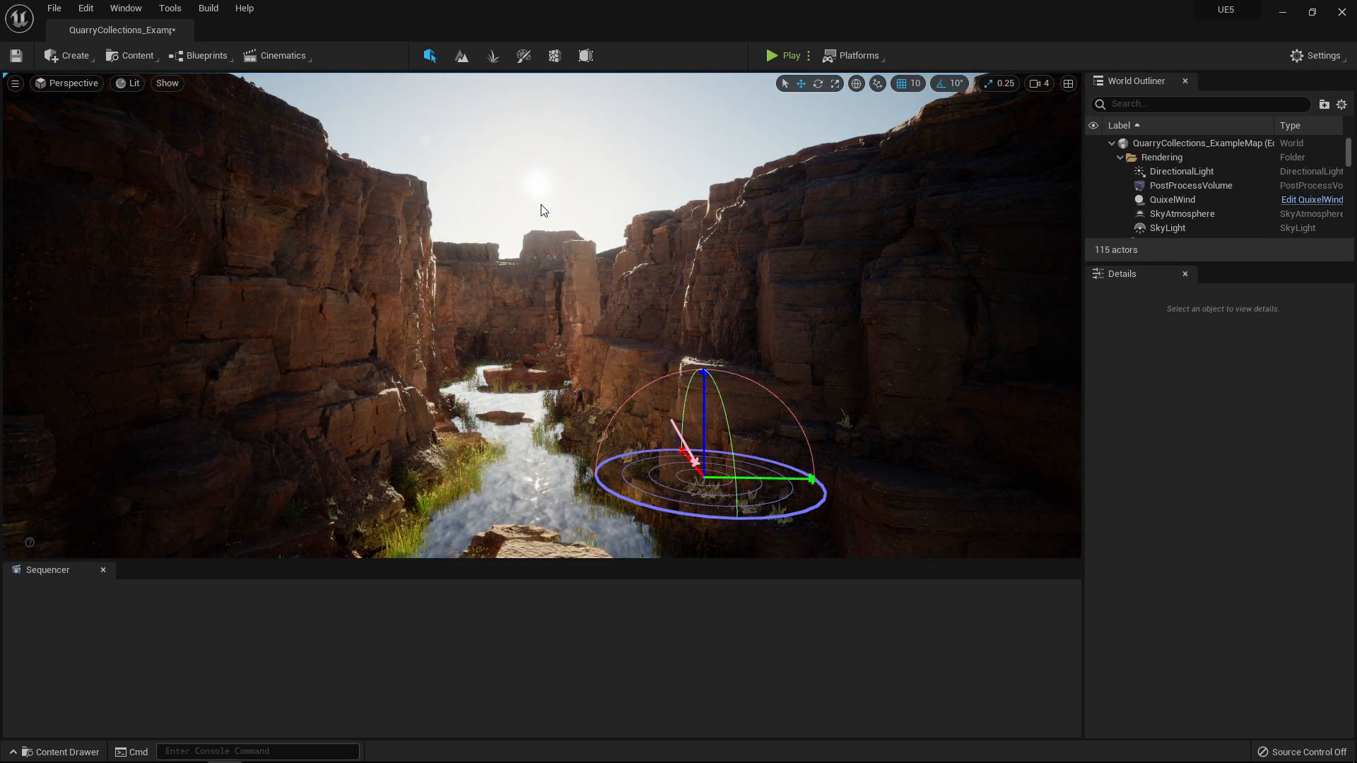
pyautogui.hotkey('ctrl', 'l')
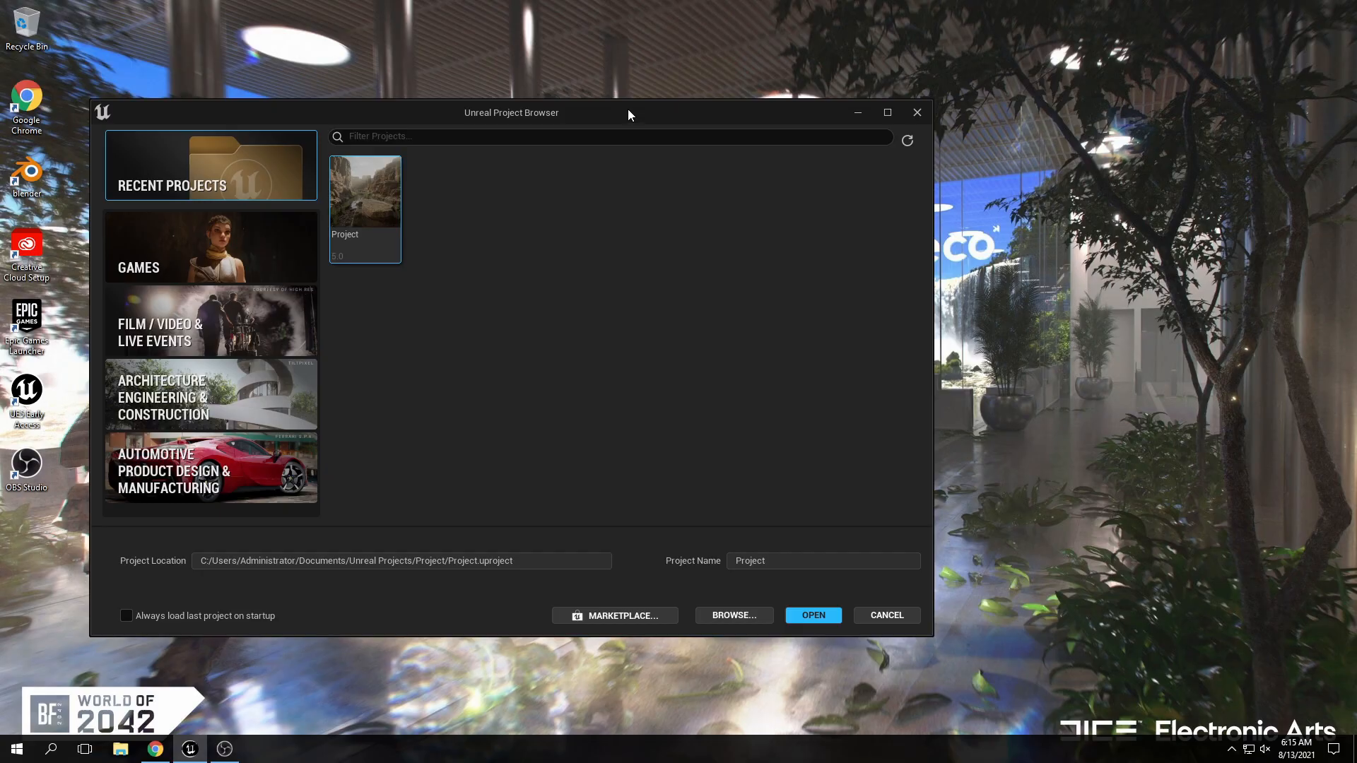
# - View the Epic Games Launcher's Unreal Engine library and return to the Unreal Project Browser
pyautogui.moveTo(628, 109); pyautogui.dragTo(819, 104)
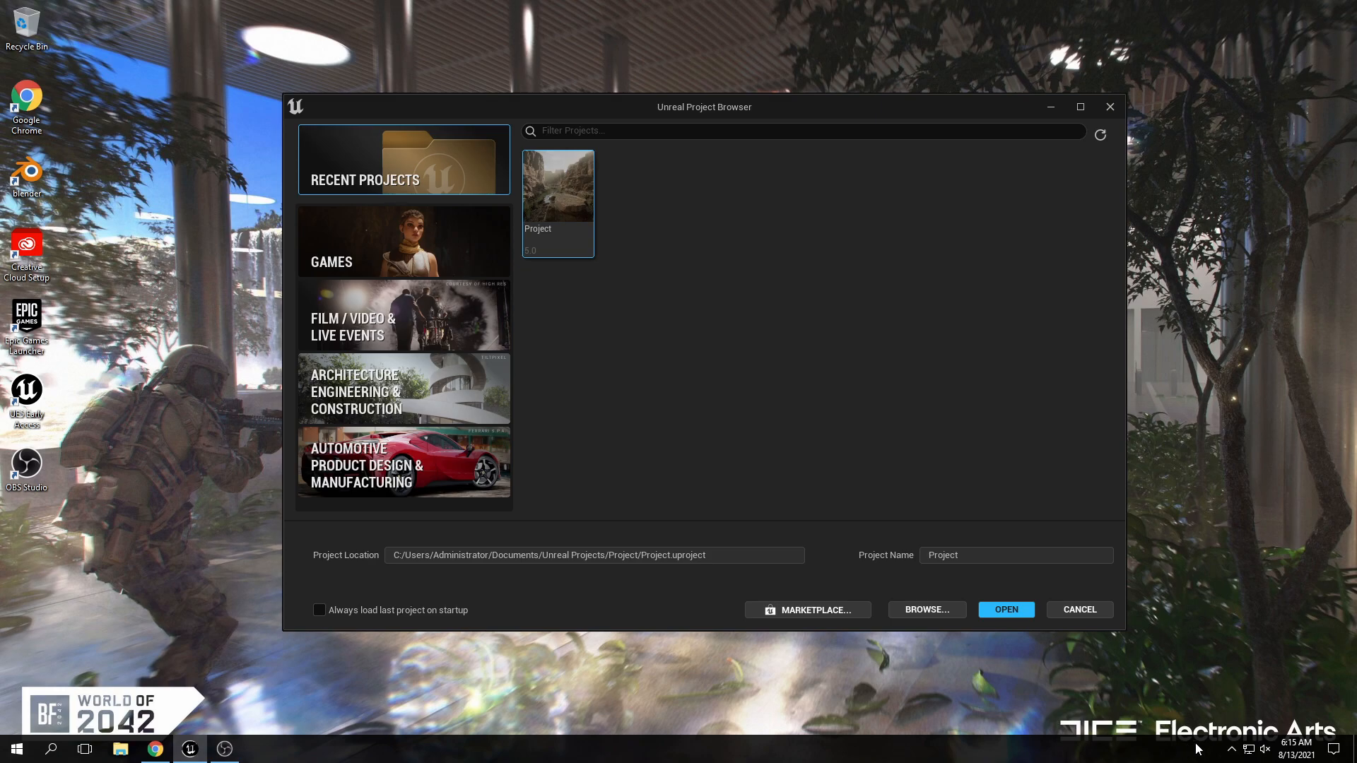
pyautogui.click(1231, 749)
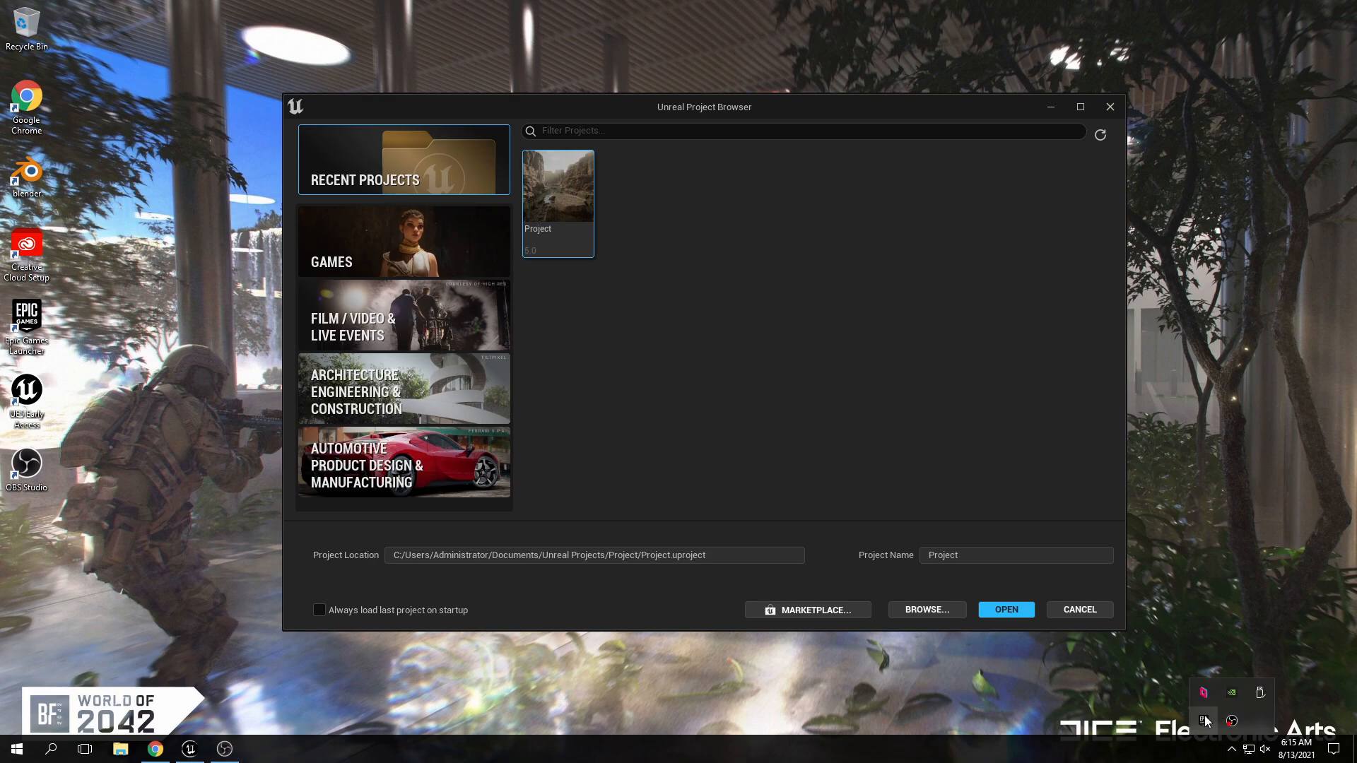
pyautogui.click(1204, 720)
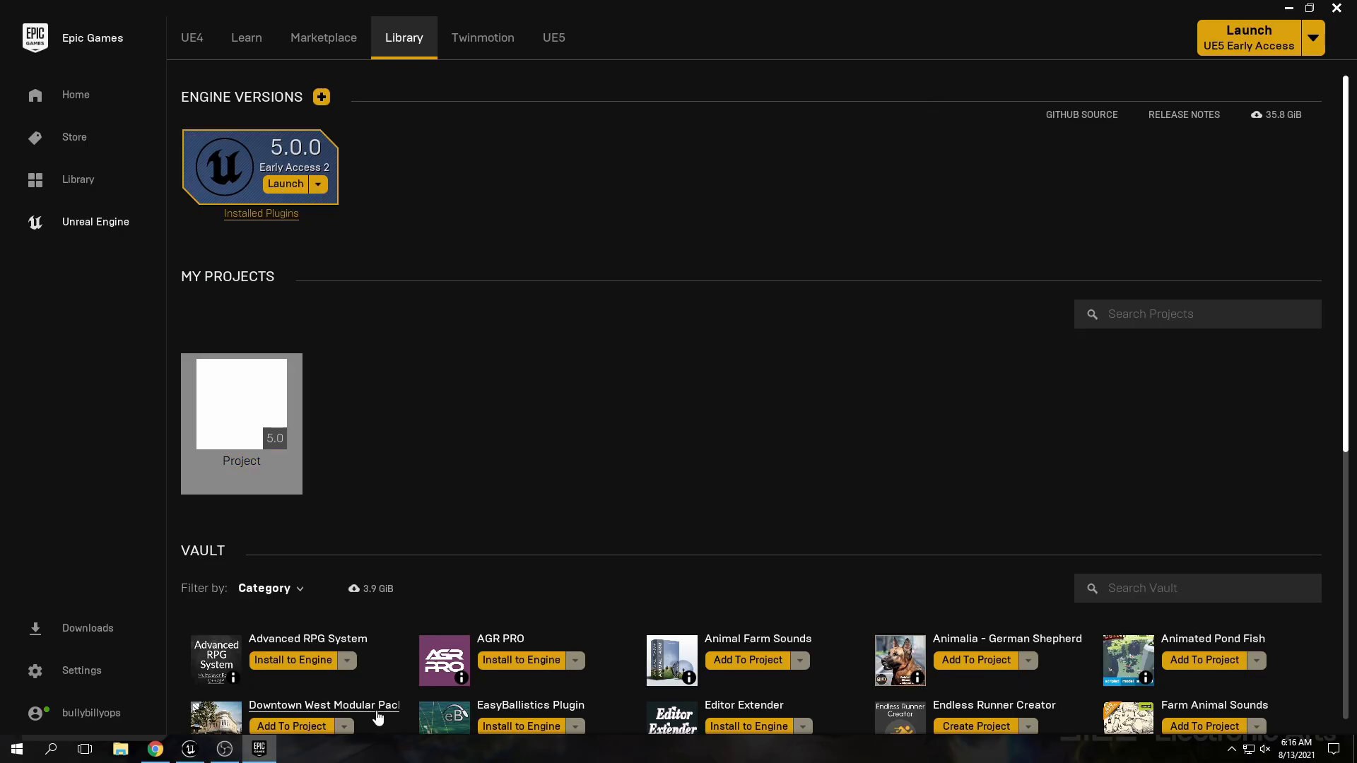
pyautogui.click(190, 749)
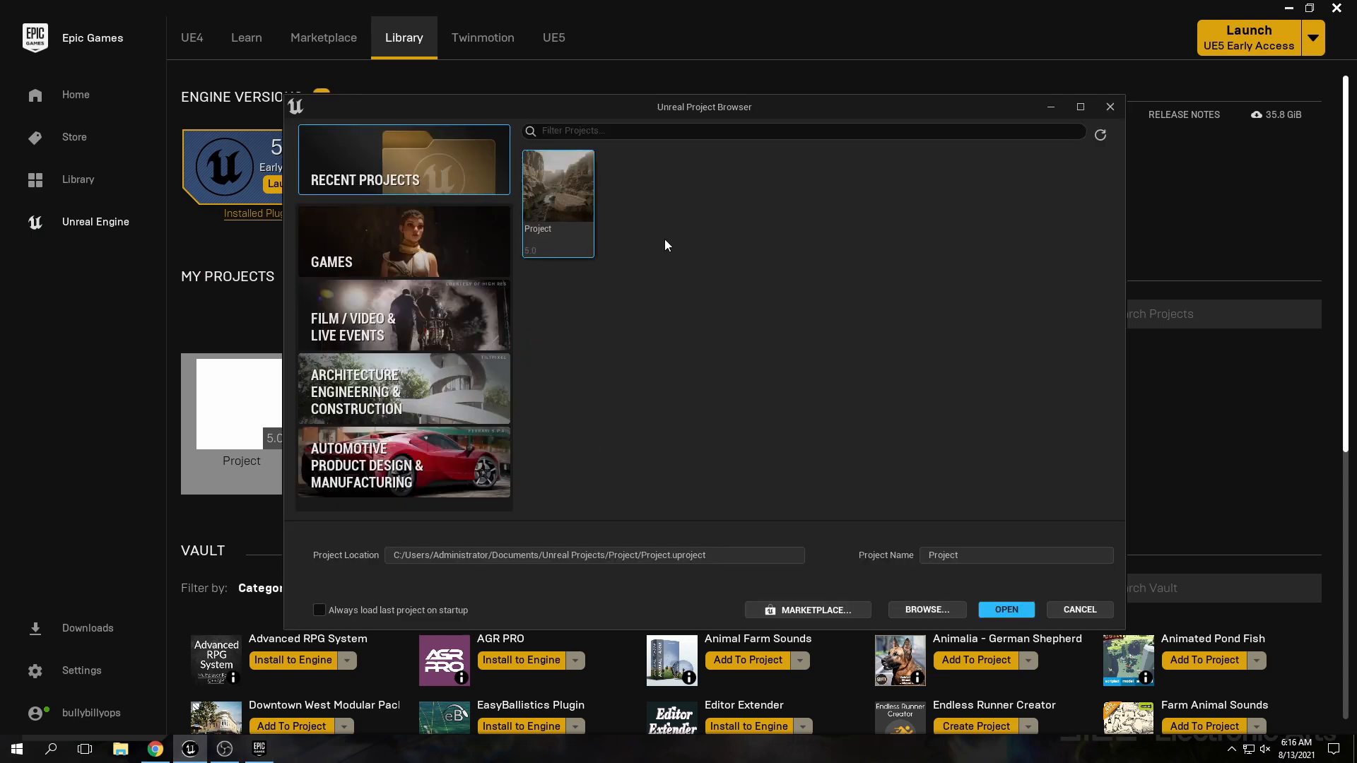
# - Create a Games project named UE5 from the Third Person template, with starter content included
pyautogui.click(392, 243)
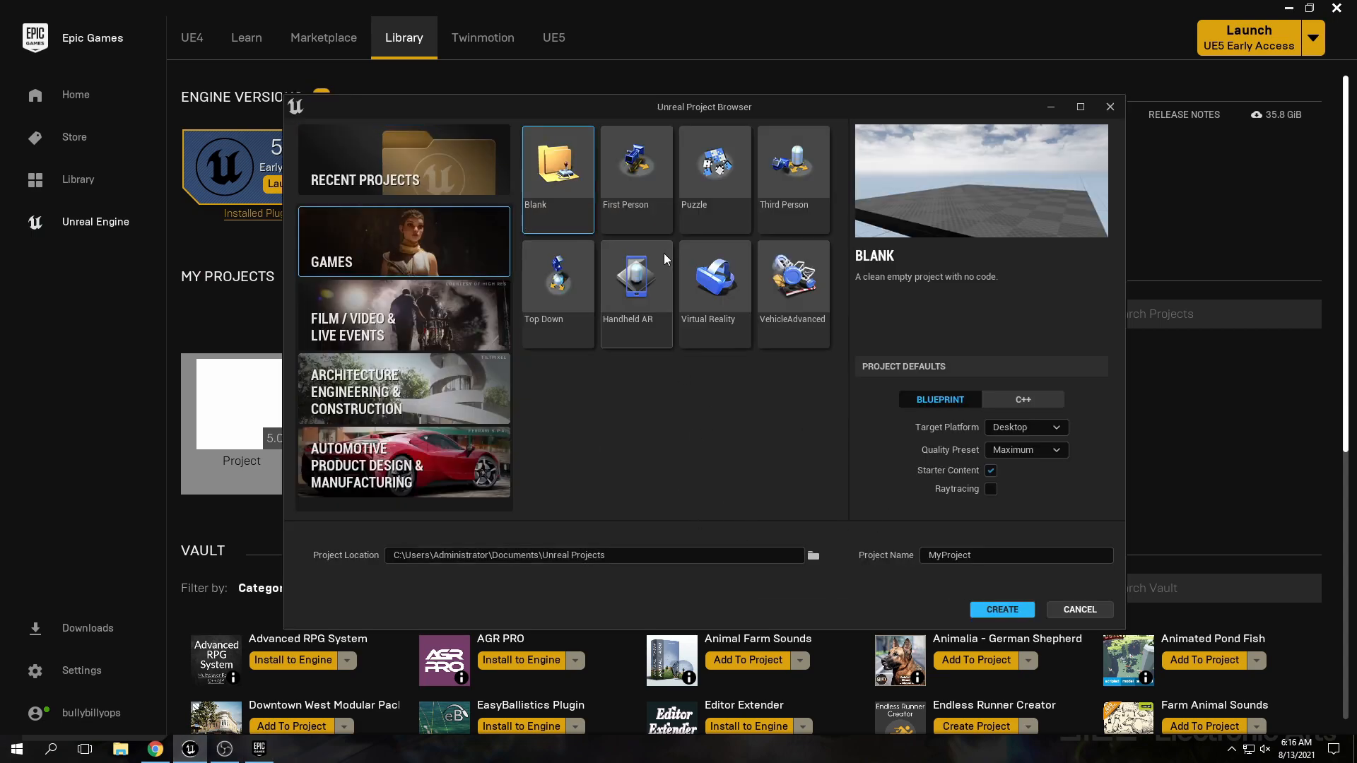
pyautogui.click(803, 196)
pyautogui.click(993, 556)
pyautogui.doubleClick(963, 556)
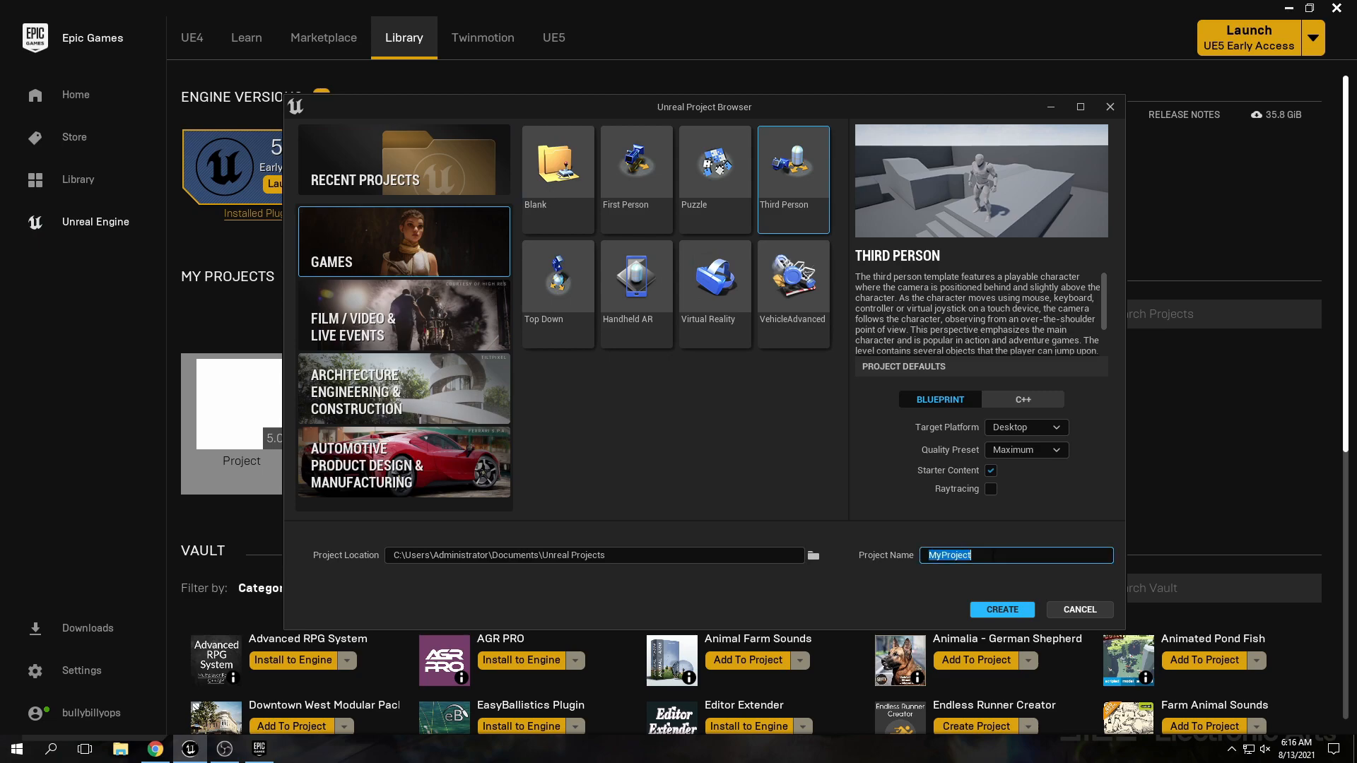
pyautogui.write('UE5')
pyautogui.press('Return')
pyautogui.click(991, 470)
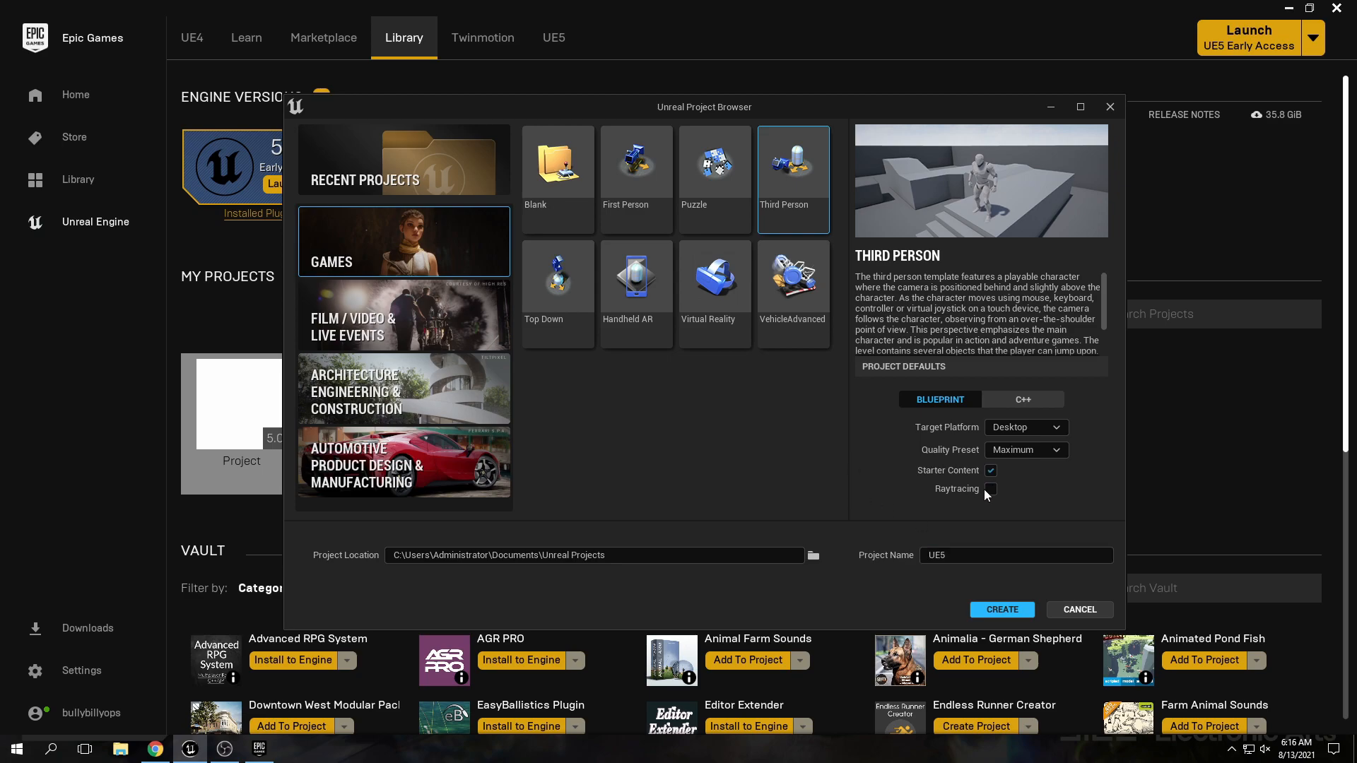
pyautogui.click(1002, 609)
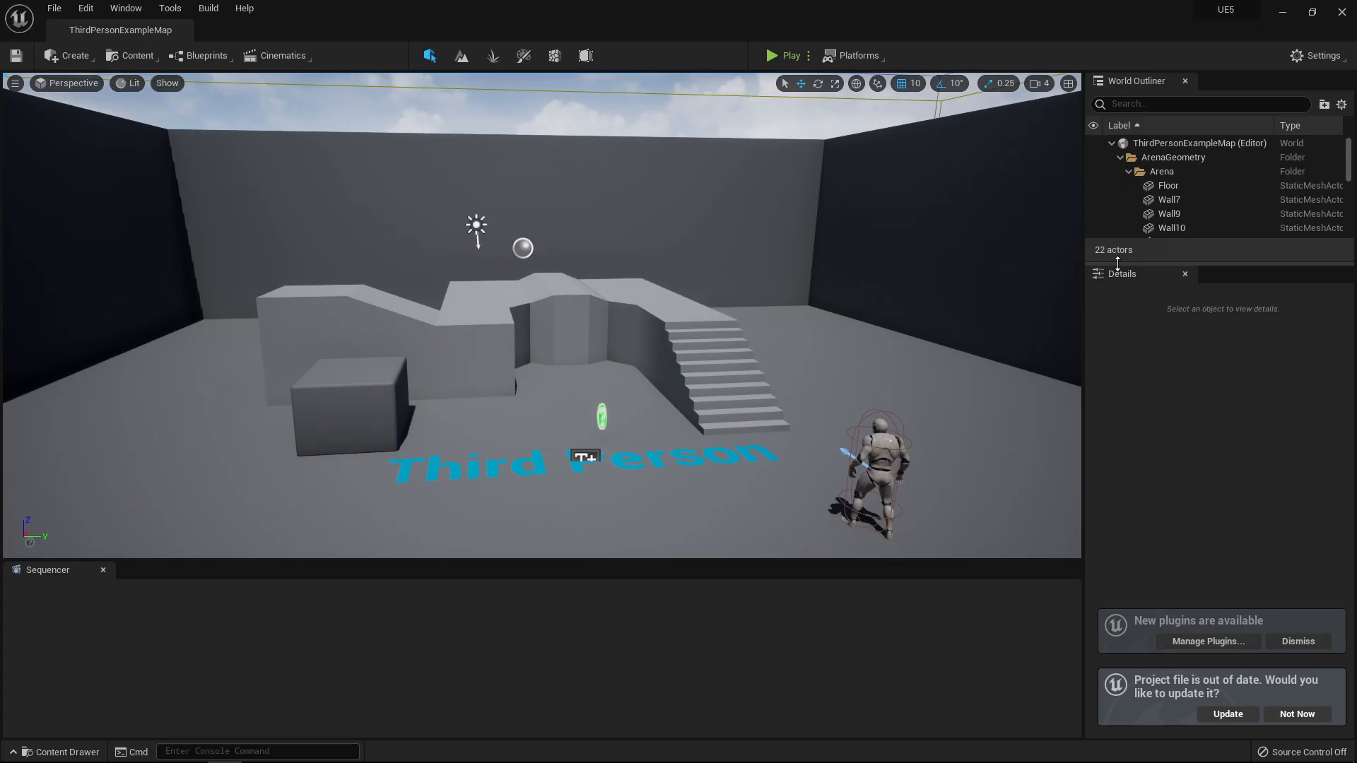
# - Update the out-of-date project file and view the project's folders in the Content Drawer
pyautogui.click(1228, 714)
pyautogui.moveTo(602, 200)
pyautogui.mouseDown(button='right')
pyautogui.moveTo(766, 93)
pyautogui.moveTo(588, 212)
pyautogui.mouseUp(button='right')
pyautogui.hotkey('ctrl', 'space')
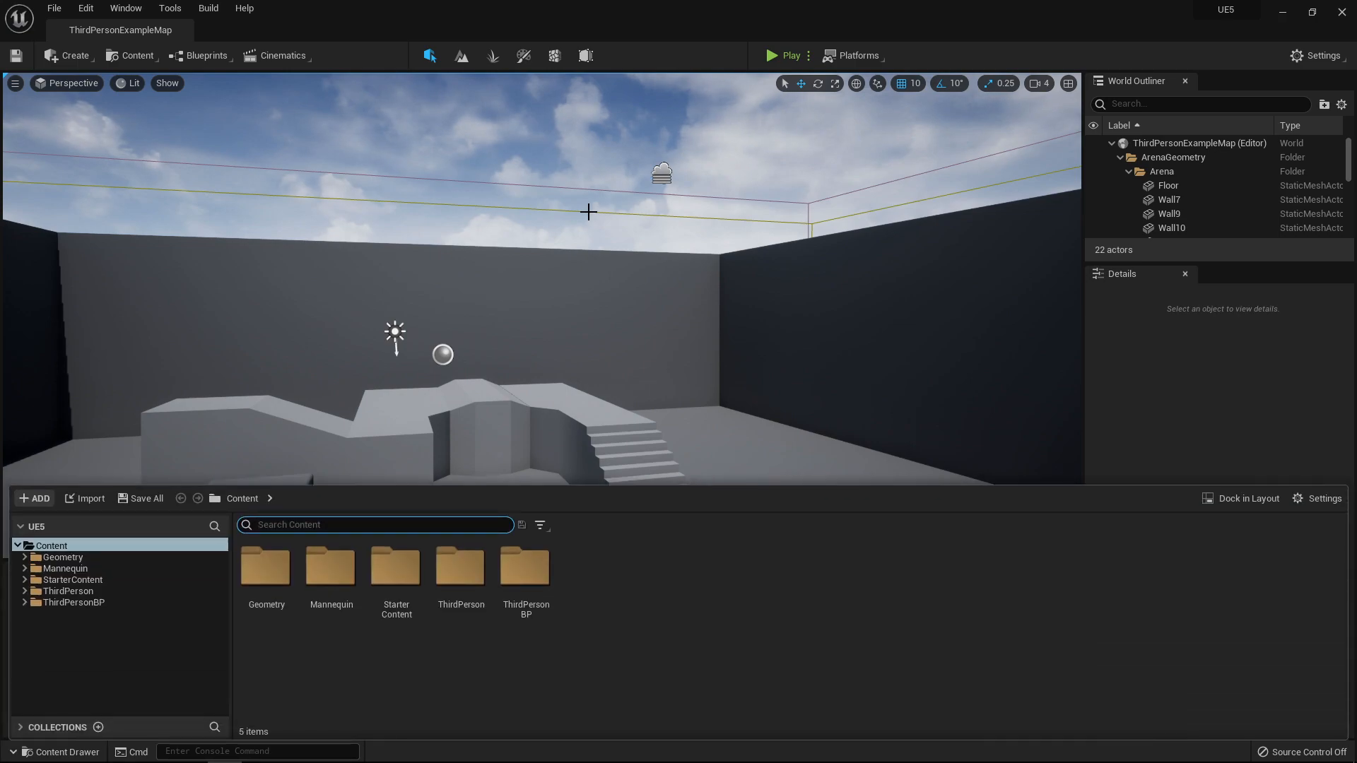
pyautogui.moveTo(539, 194); pyautogui.dragTo(650, 212, button='right')
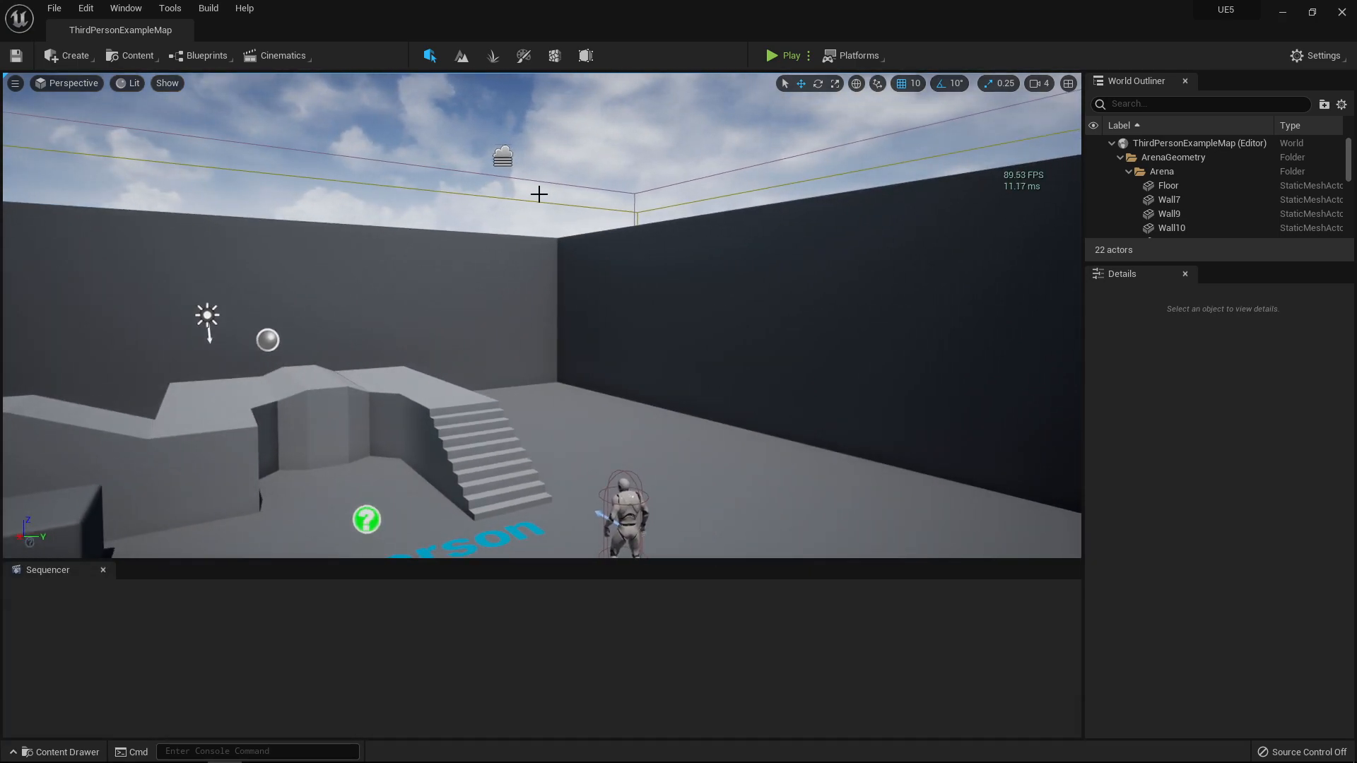
pyautogui.hotkey('ctrl', 'space')
pyautogui.hotkey('ctrl', 'space')
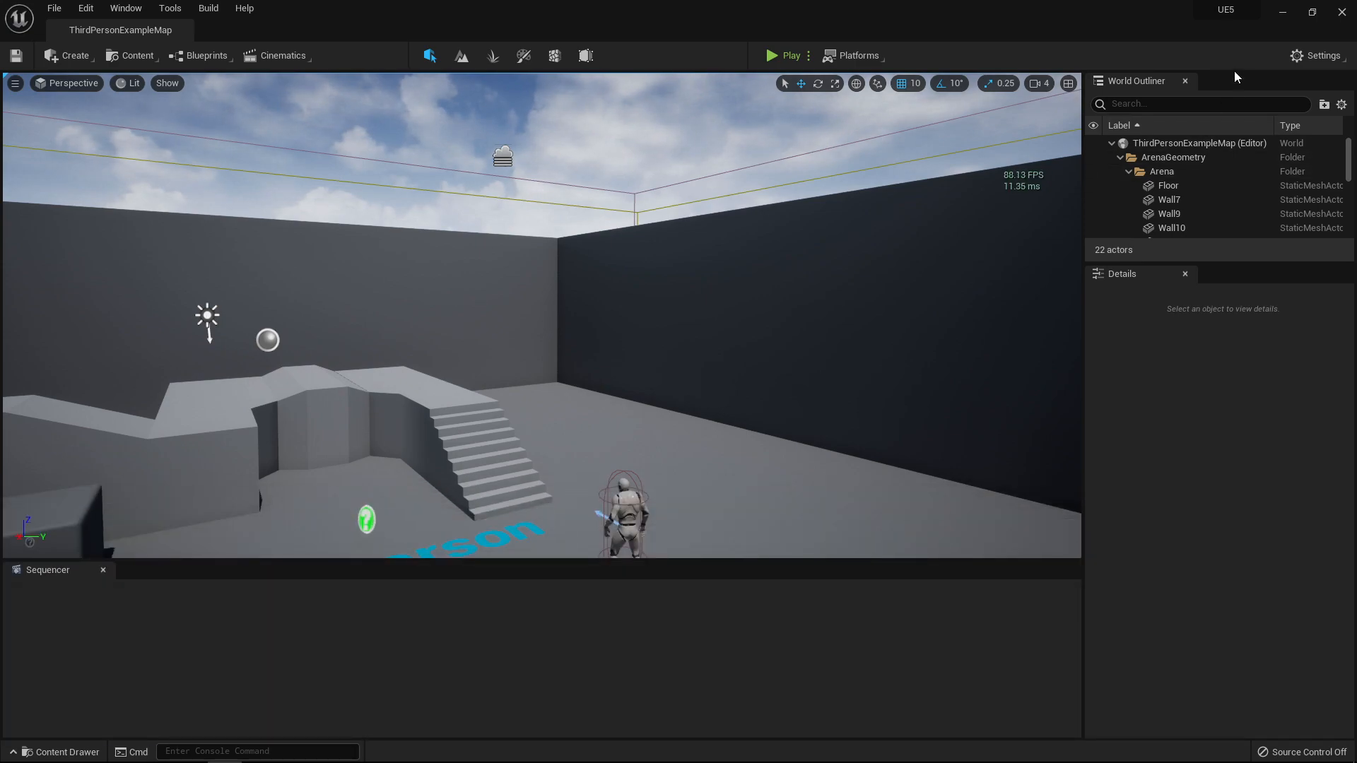
# - Switch to the browser's Nanite documentation and read the material restrictions on blend modes and deferred decals
pyautogui.moveTo(873, 221); pyautogui.dragTo(1030, 221)
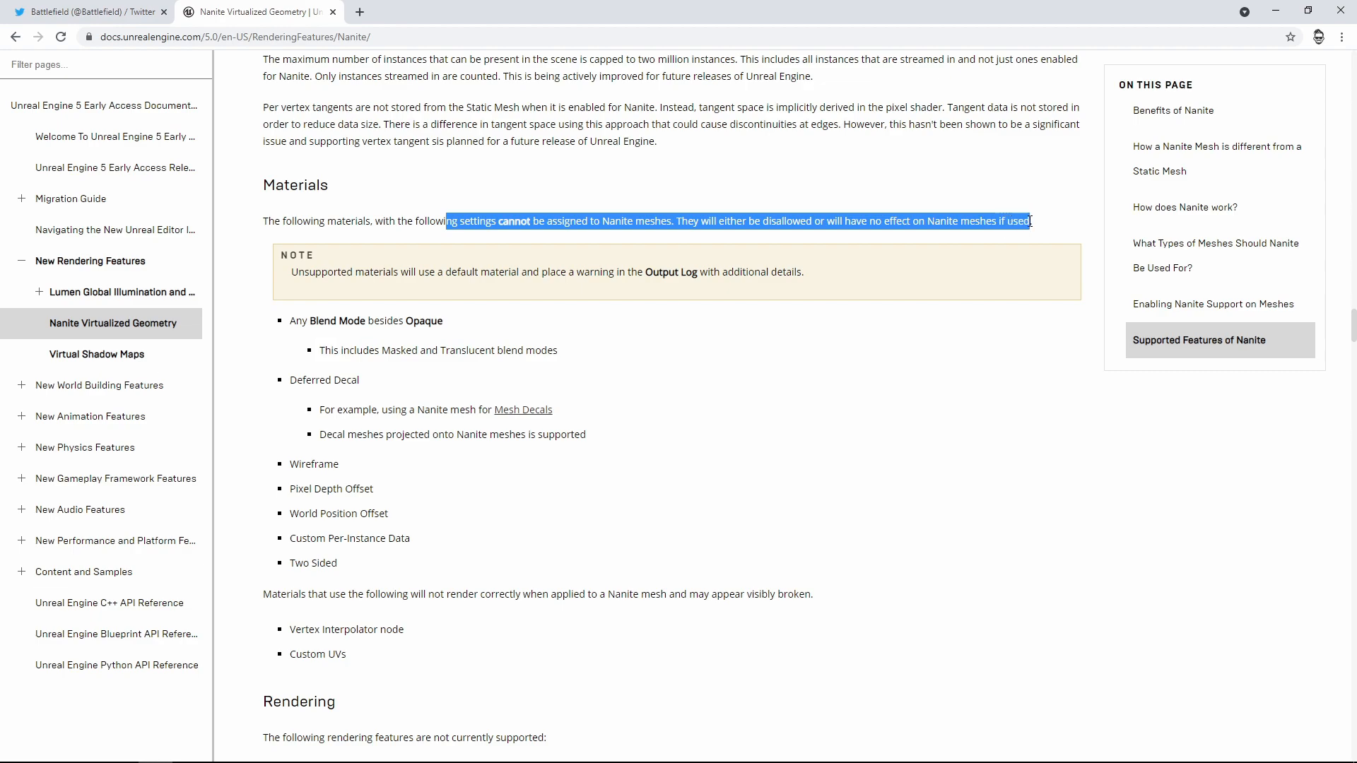
pyautogui.click(1030, 222)
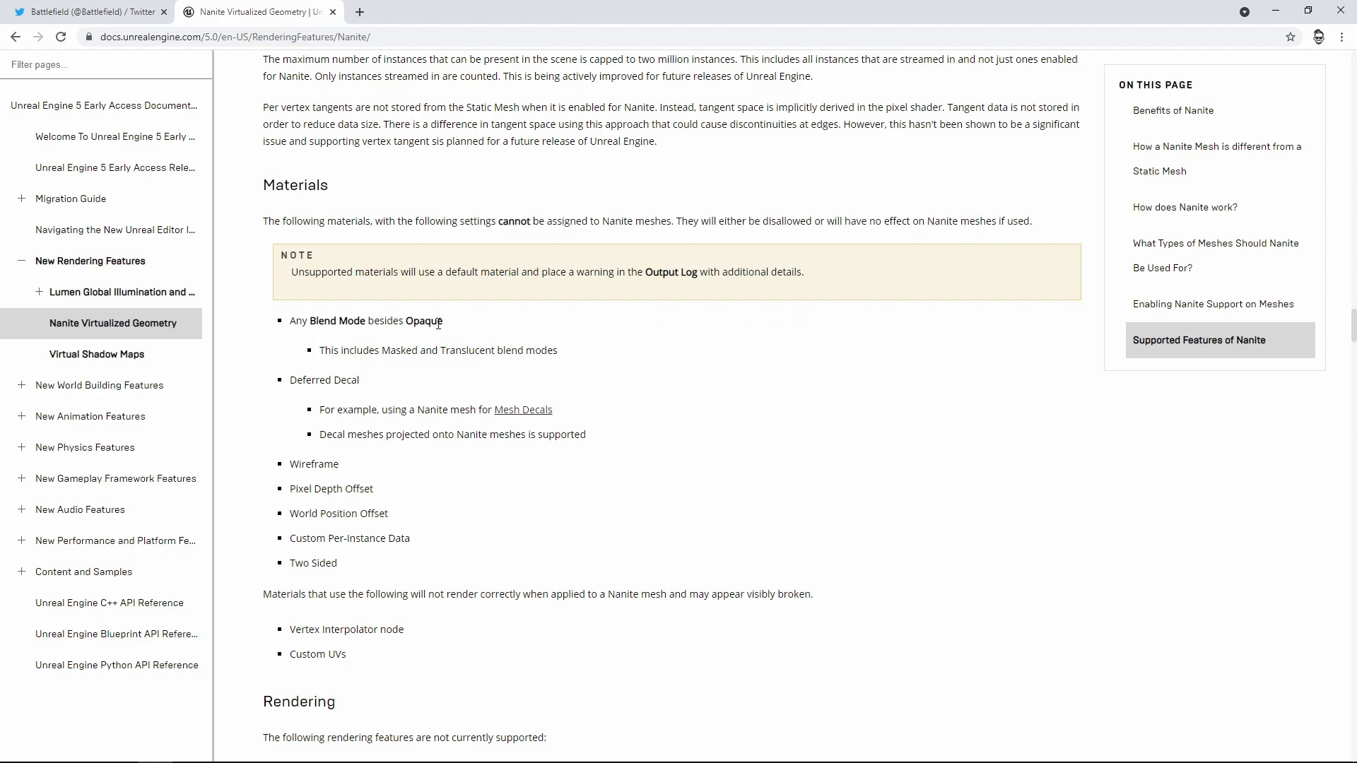
pyautogui.moveTo(407, 320); pyautogui.dragTo(461, 325)
pyautogui.click(525, 316)
pyautogui.moveTo(310, 320); pyautogui.dragTo(467, 323)
pyautogui.click(533, 323)
pyautogui.moveTo(337, 436); pyautogui.dragTo(592, 440)
pyautogui.click(661, 439)
# - Read the remaining unsupported Nanite material settings, from Wireframe to Two Sided, and the list of unsupported rendering features
pyautogui.scroll(-1, 663, 439)
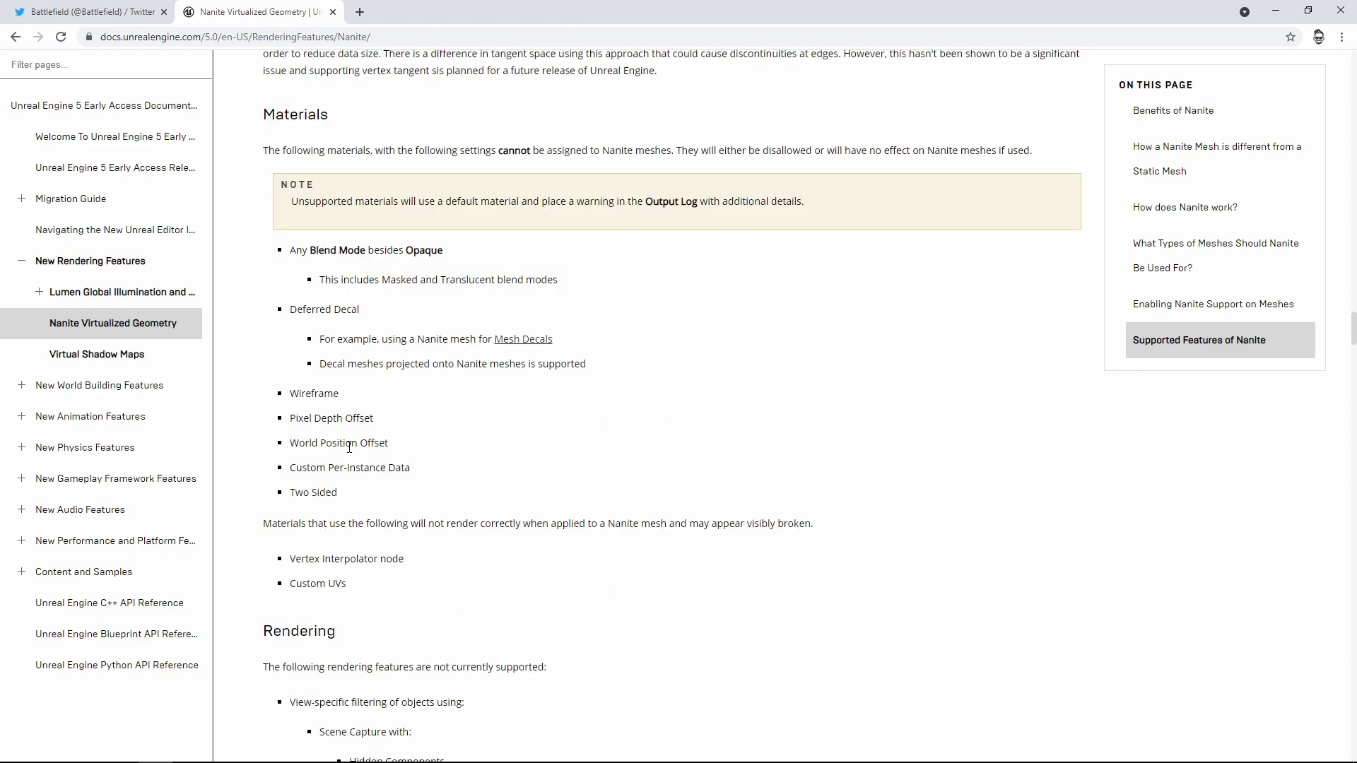
pyautogui.moveTo(303, 423); pyautogui.dragTo(418, 424)
pyautogui.click(488, 432)
pyautogui.moveTo(298, 405); pyautogui.dragTo(381, 405)
pyautogui.click(393, 431)
pyautogui.moveTo(298, 443); pyautogui.dragTo(471, 456)
pyautogui.click(471, 456)
pyautogui.moveTo(297, 468); pyautogui.dragTo(470, 475)
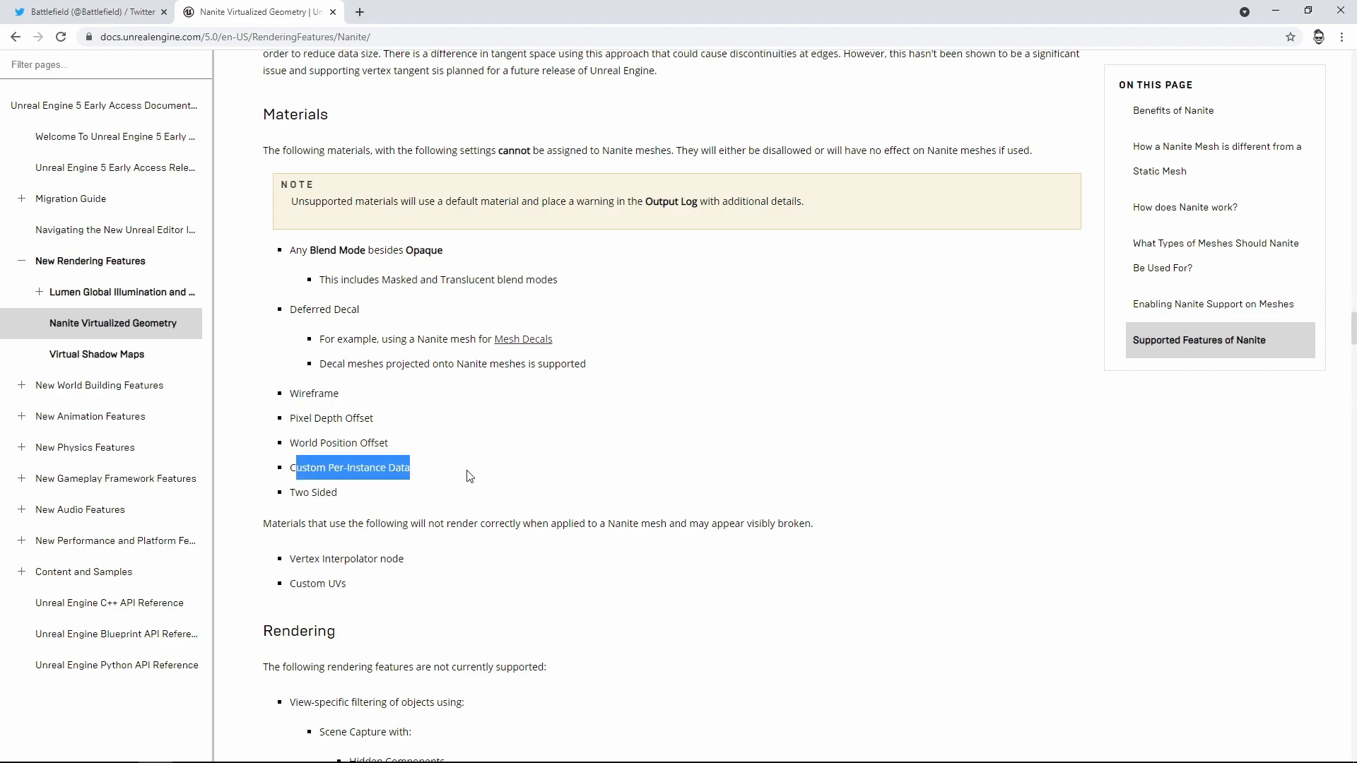
pyautogui.click(470, 475)
pyautogui.moveTo(293, 492); pyautogui.dragTo(415, 498)
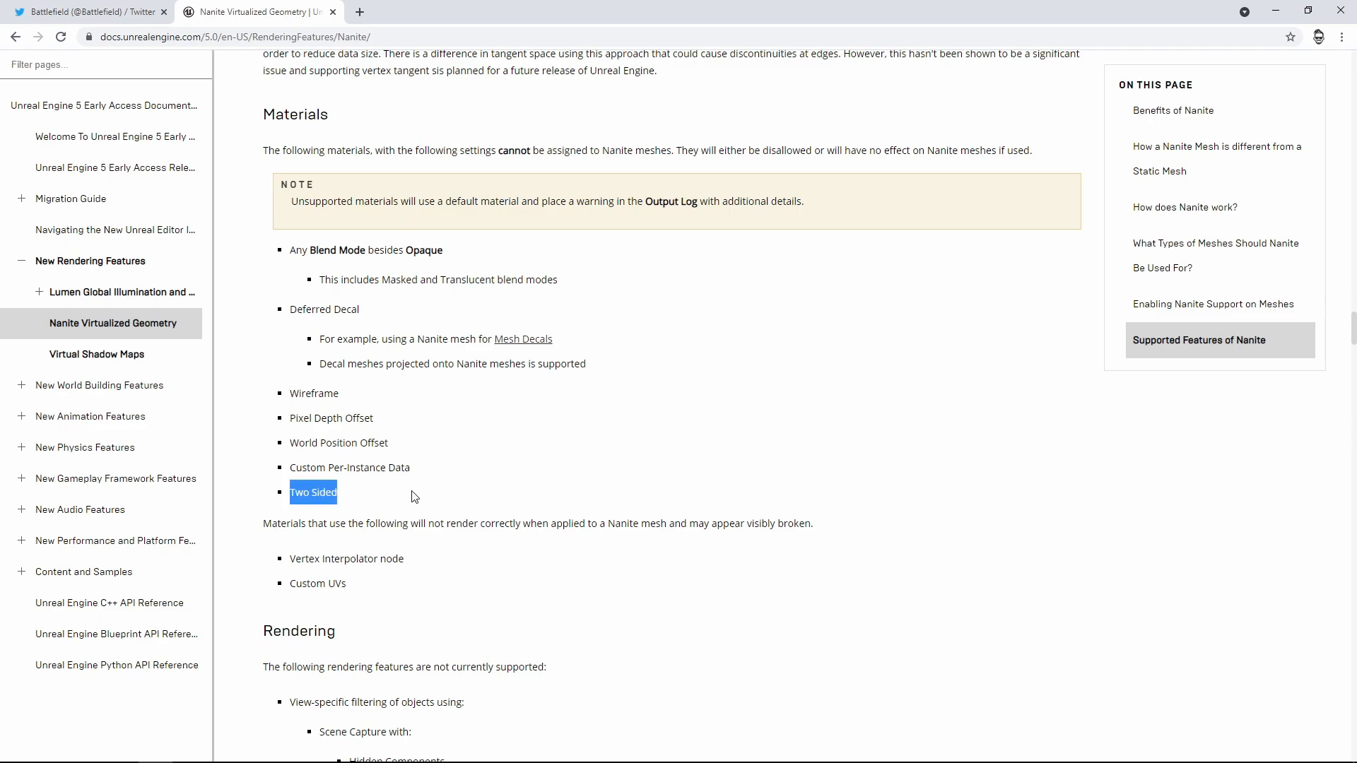
pyautogui.click(466, 497)
pyautogui.scroll(-2, 466, 497)
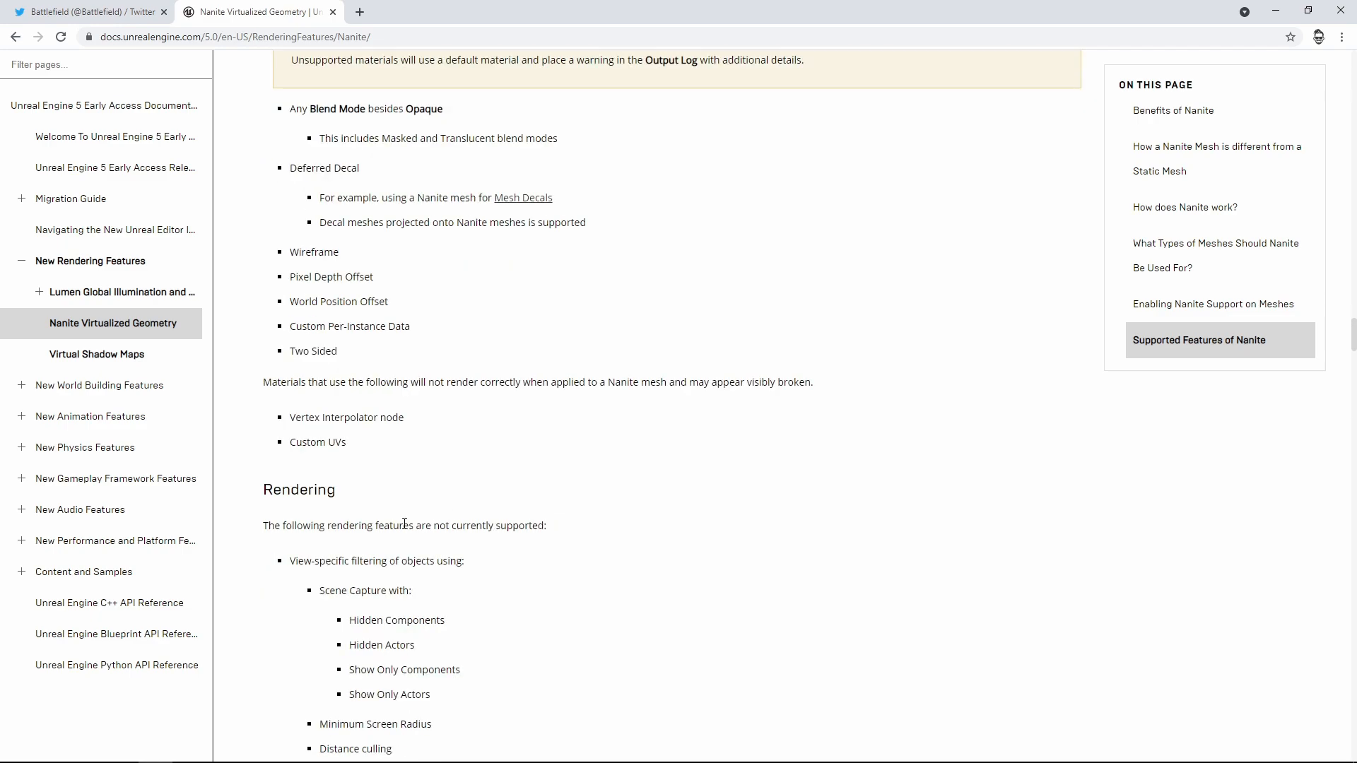
pyautogui.scroll(-3, 404, 523)
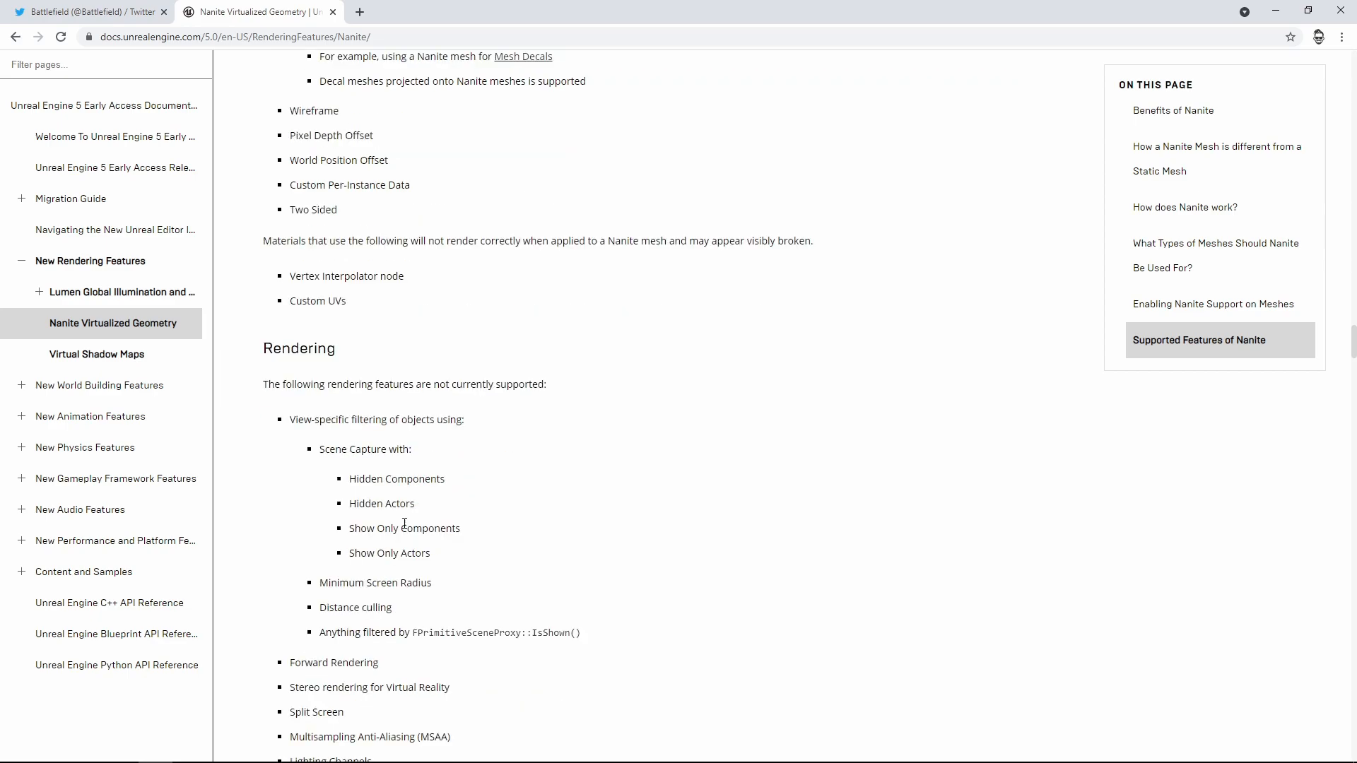
pyautogui.scroll(-3, 407, 530)
pyautogui.scroll(7, 406, 530)
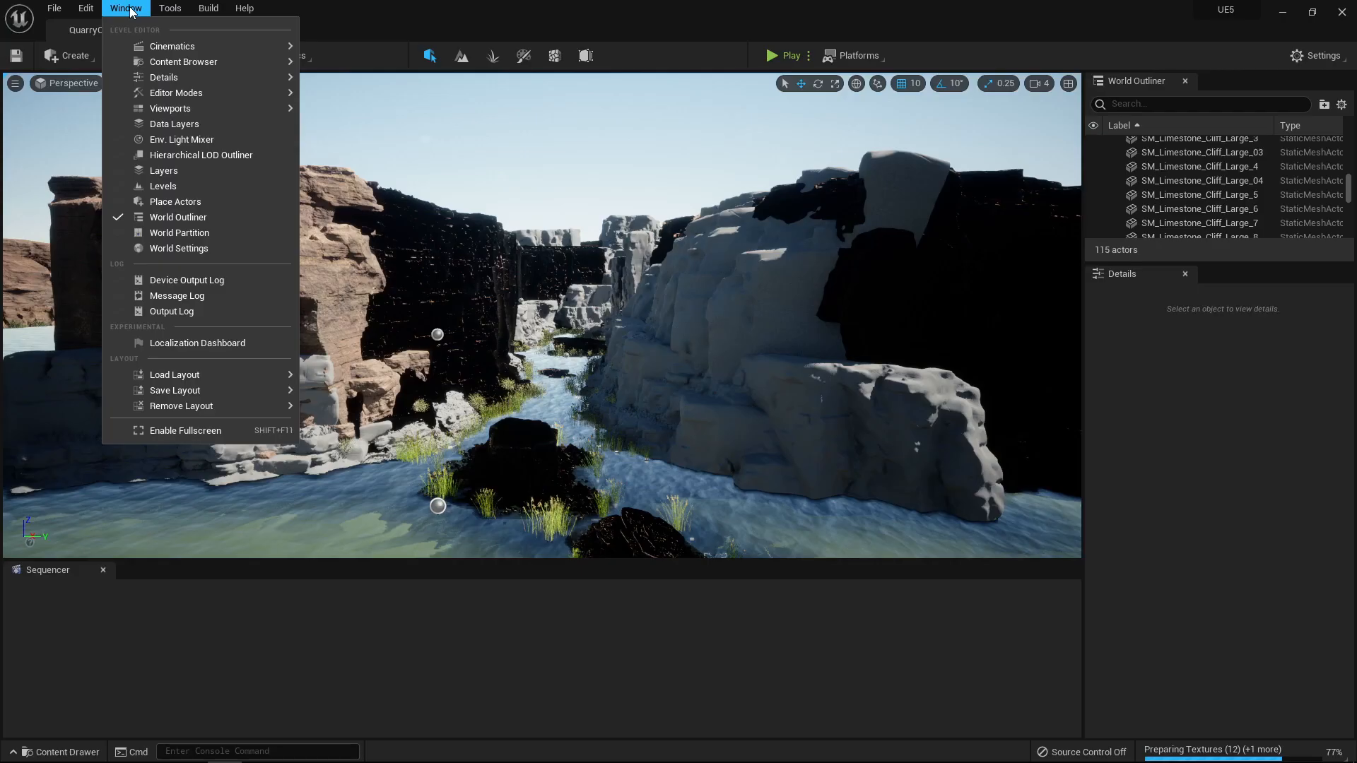
# - Open Quixel Bridge from the Unreal editor and maximize its window
pyautogui.moveTo(163, 44)
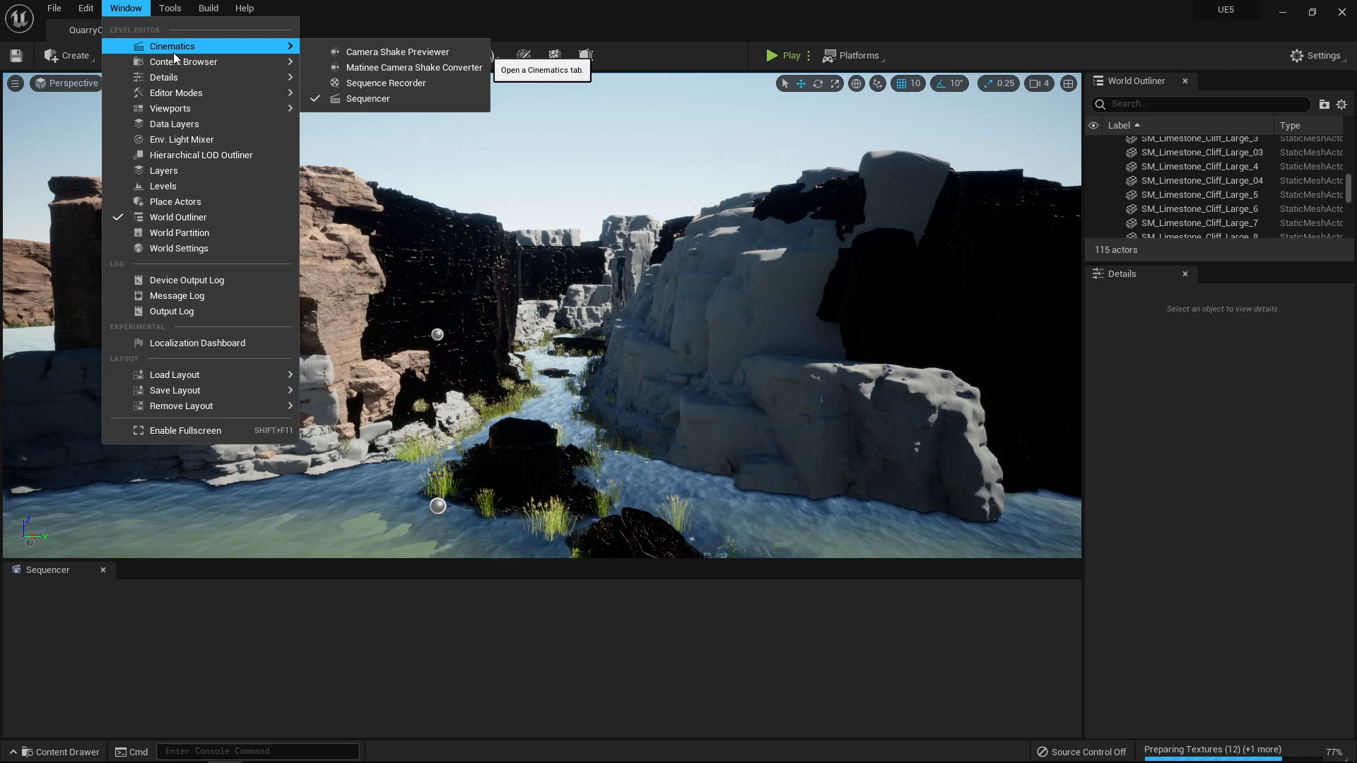
pyautogui.click(67, 4)
pyautogui.click(130, 55)
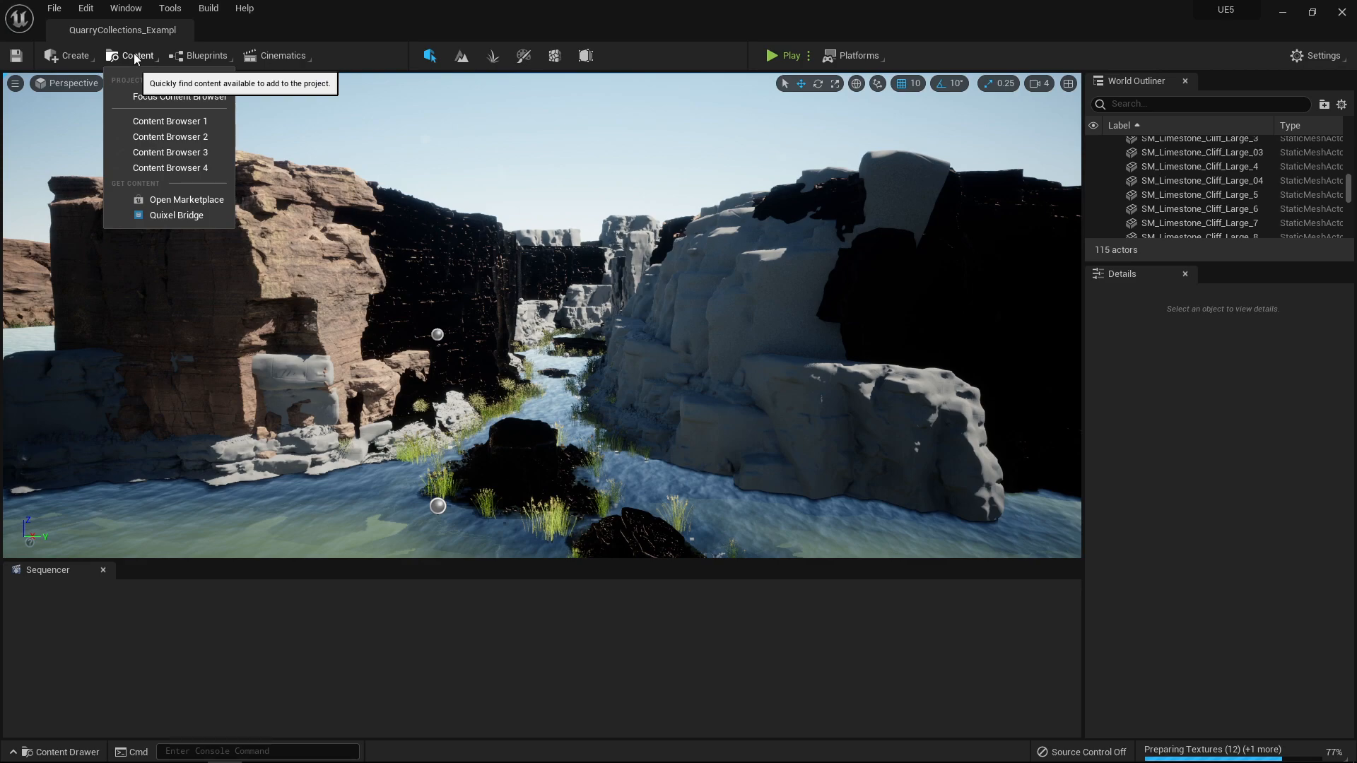
pyautogui.click(170, 215)
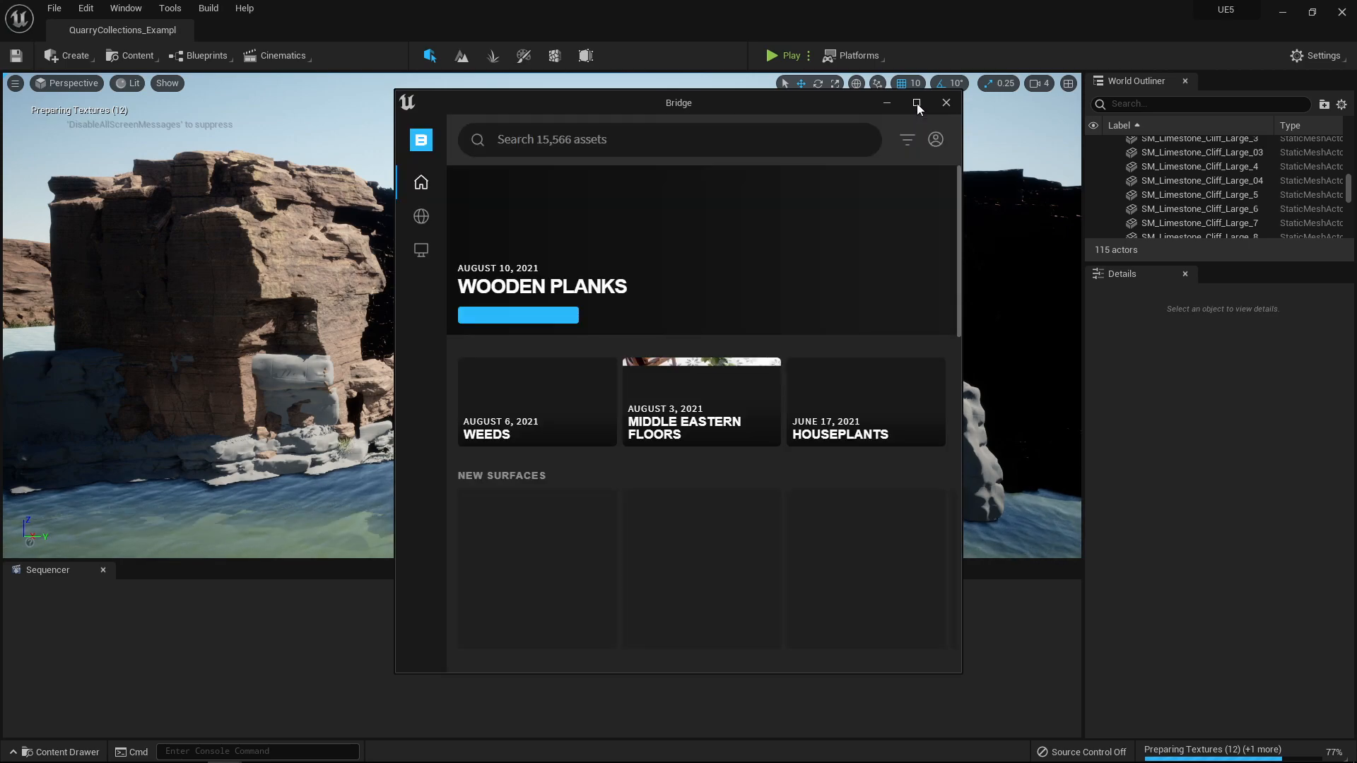
pyautogui.click(916, 104)
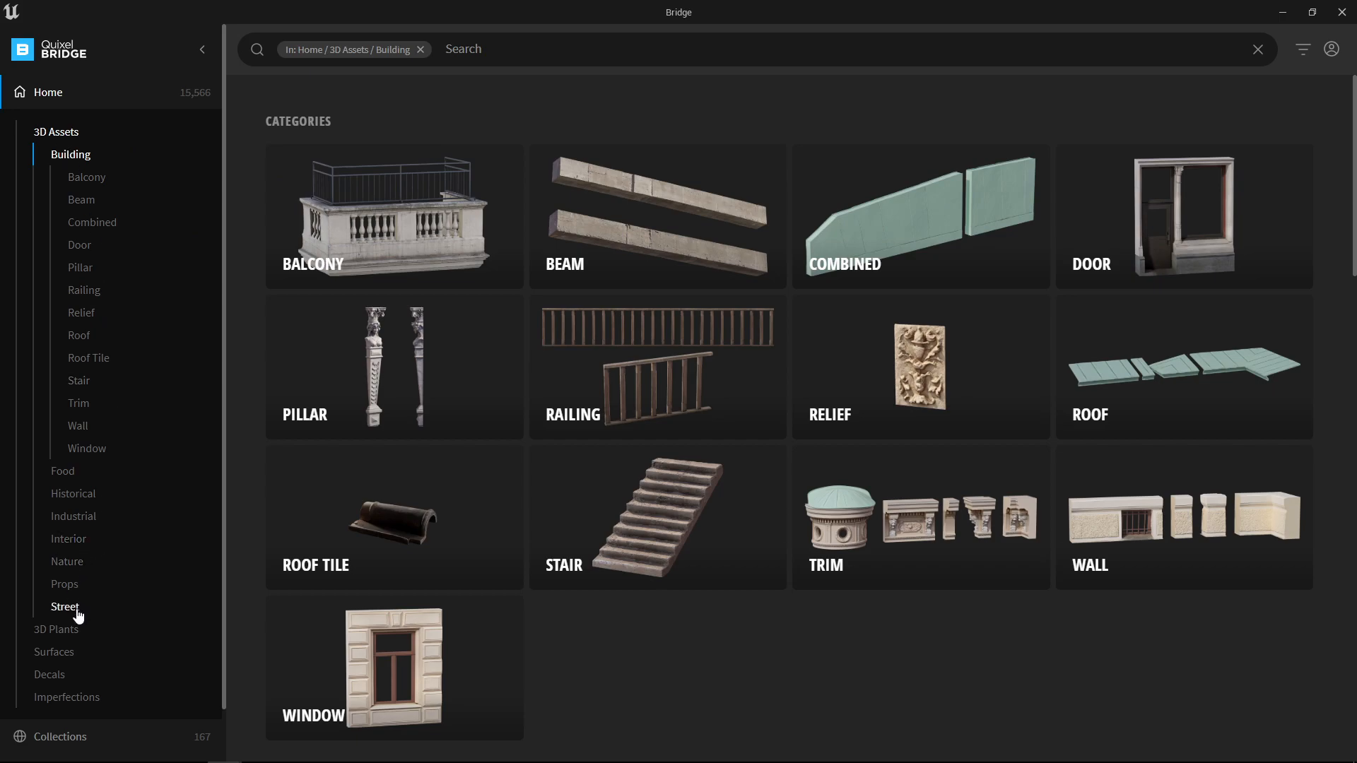
# - Browse the Nature category of 3D Assets and select the Nordic Beach Rock Formation with stacked, layered brown rocks
pyautogui.click(83, 565)
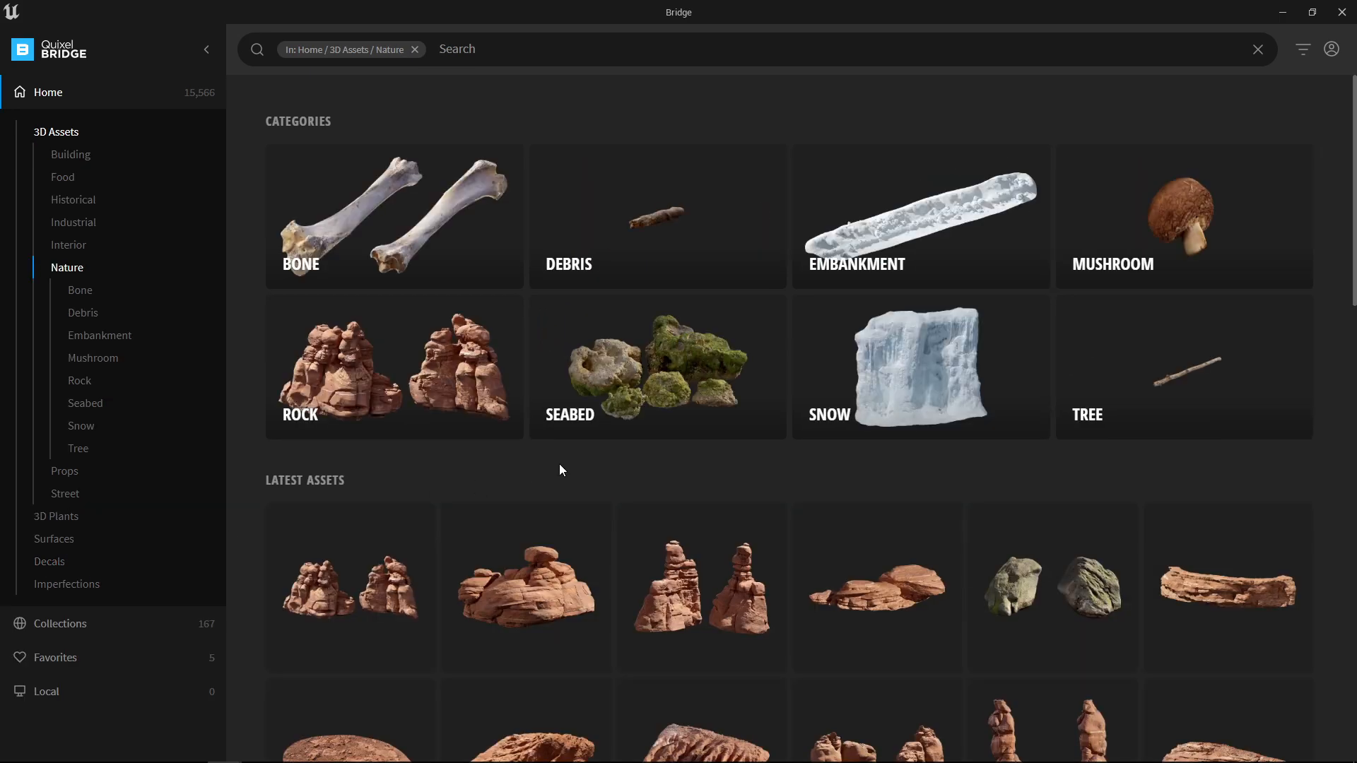
pyautogui.scroll(-5, 560, 470)
pyautogui.scroll(-4, 562, 469)
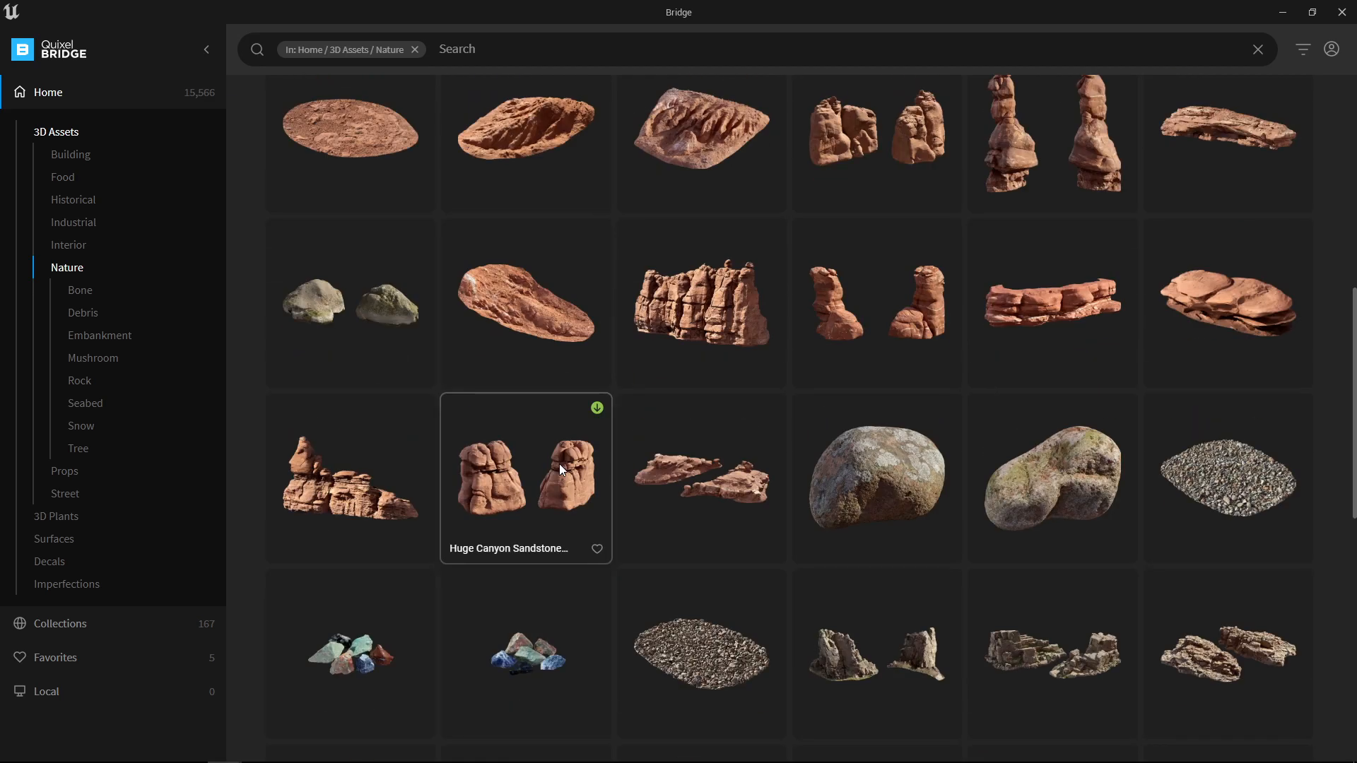
pyautogui.scroll(-4, 562, 469)
pyautogui.scroll(-3, 562, 469)
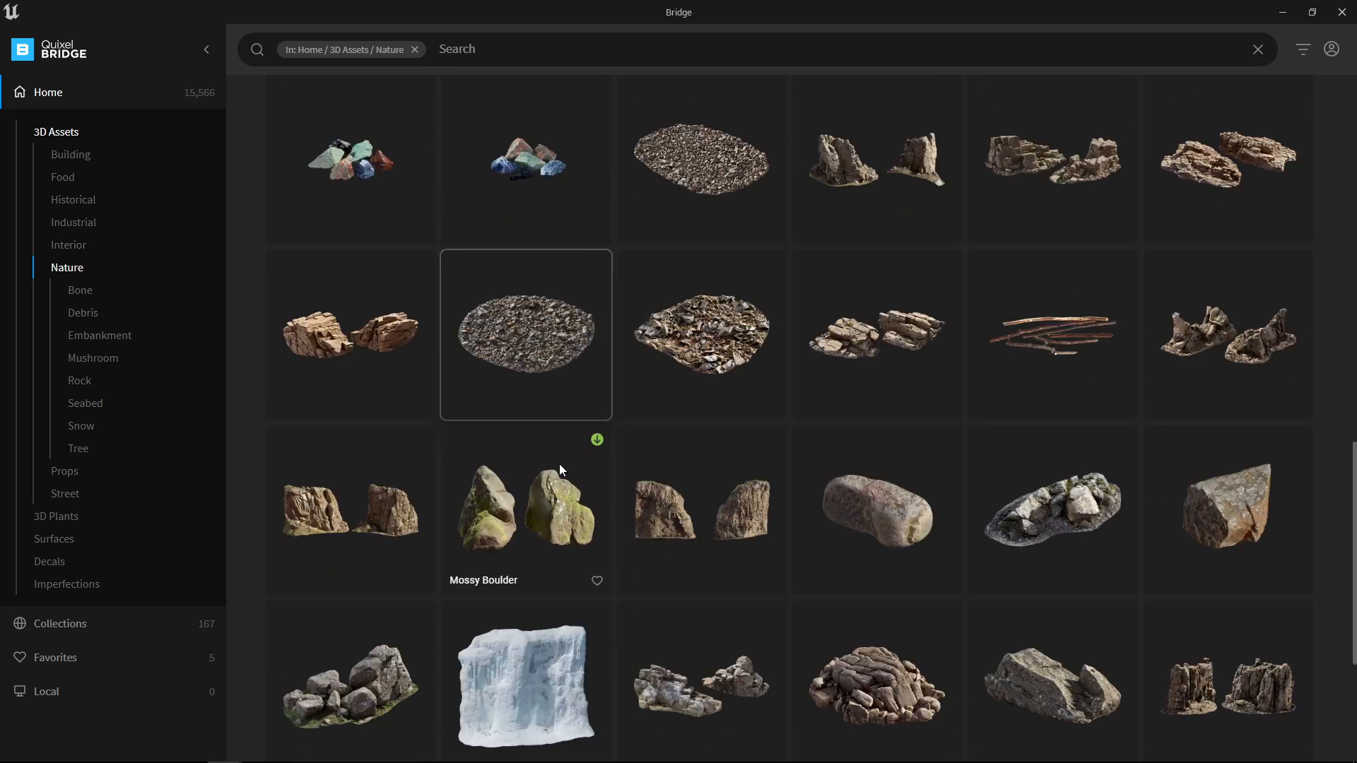
pyautogui.scroll(-2, 562, 469)
pyautogui.scroll(-1, 561, 466)
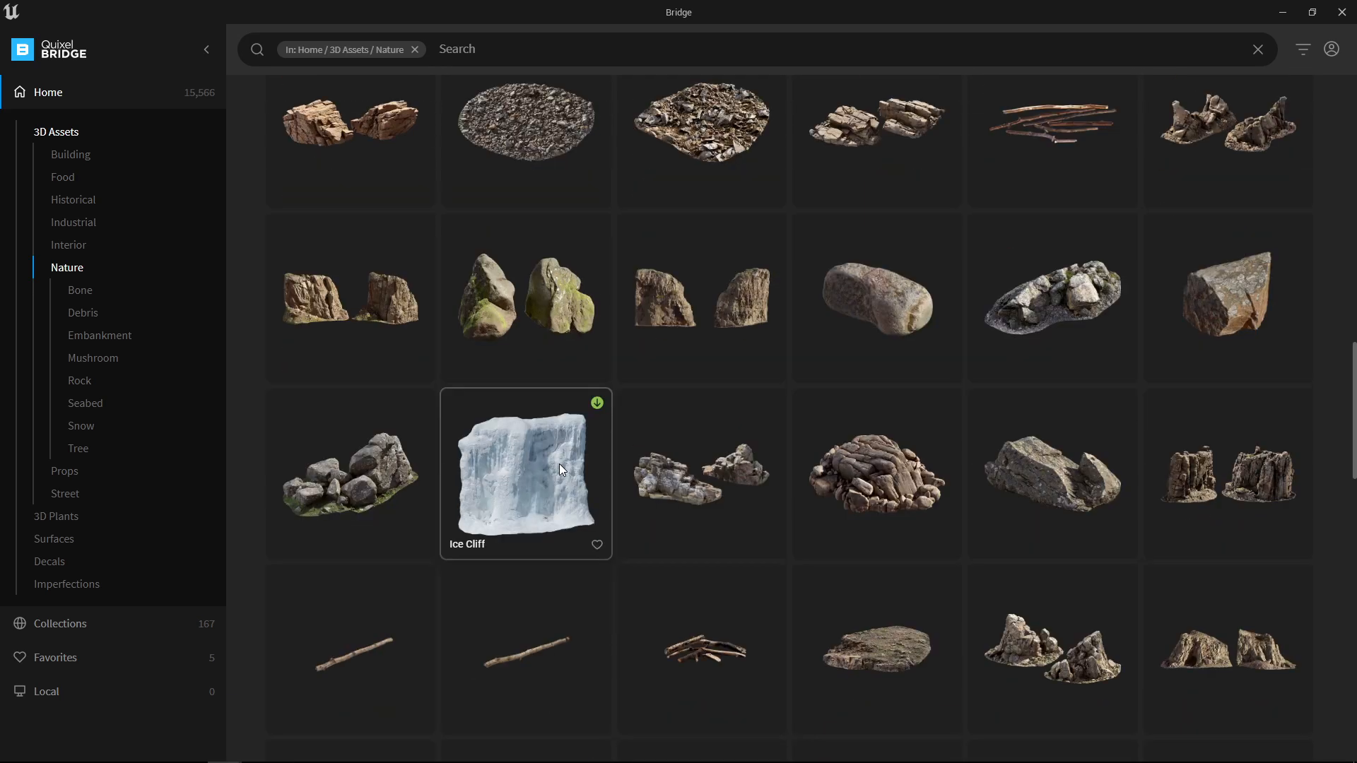
pyautogui.scroll(-1, 560, 467)
pyautogui.scroll(-2, 1062, 361)
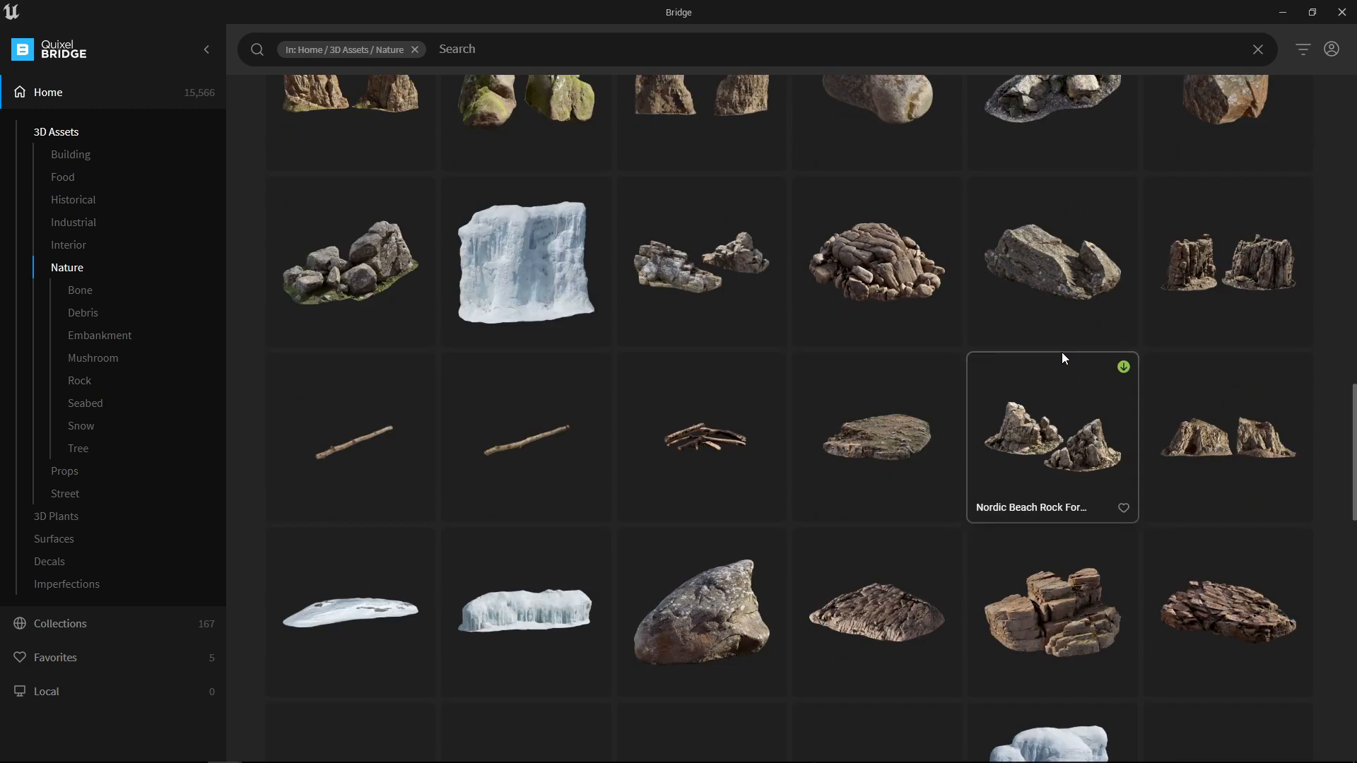
pyautogui.scroll(-2, 1062, 355)
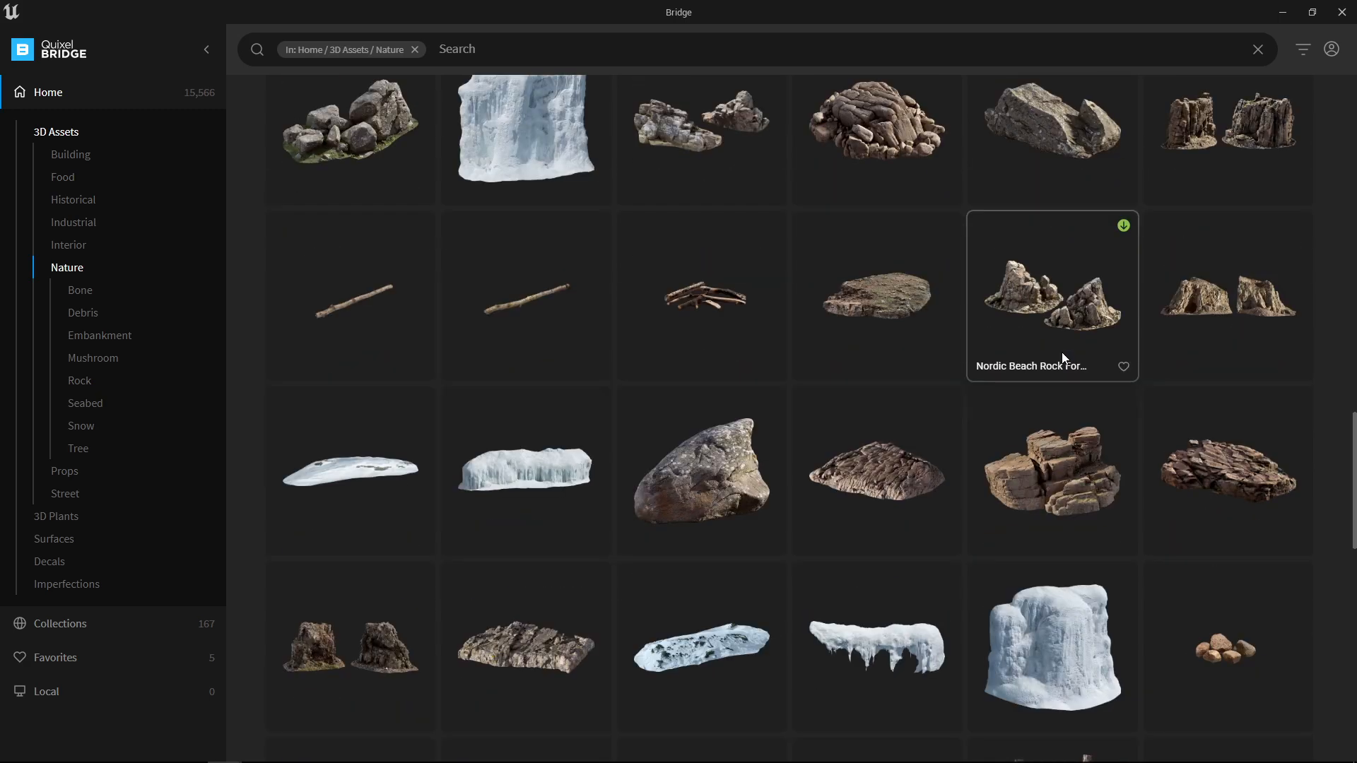
pyautogui.click(1085, 474)
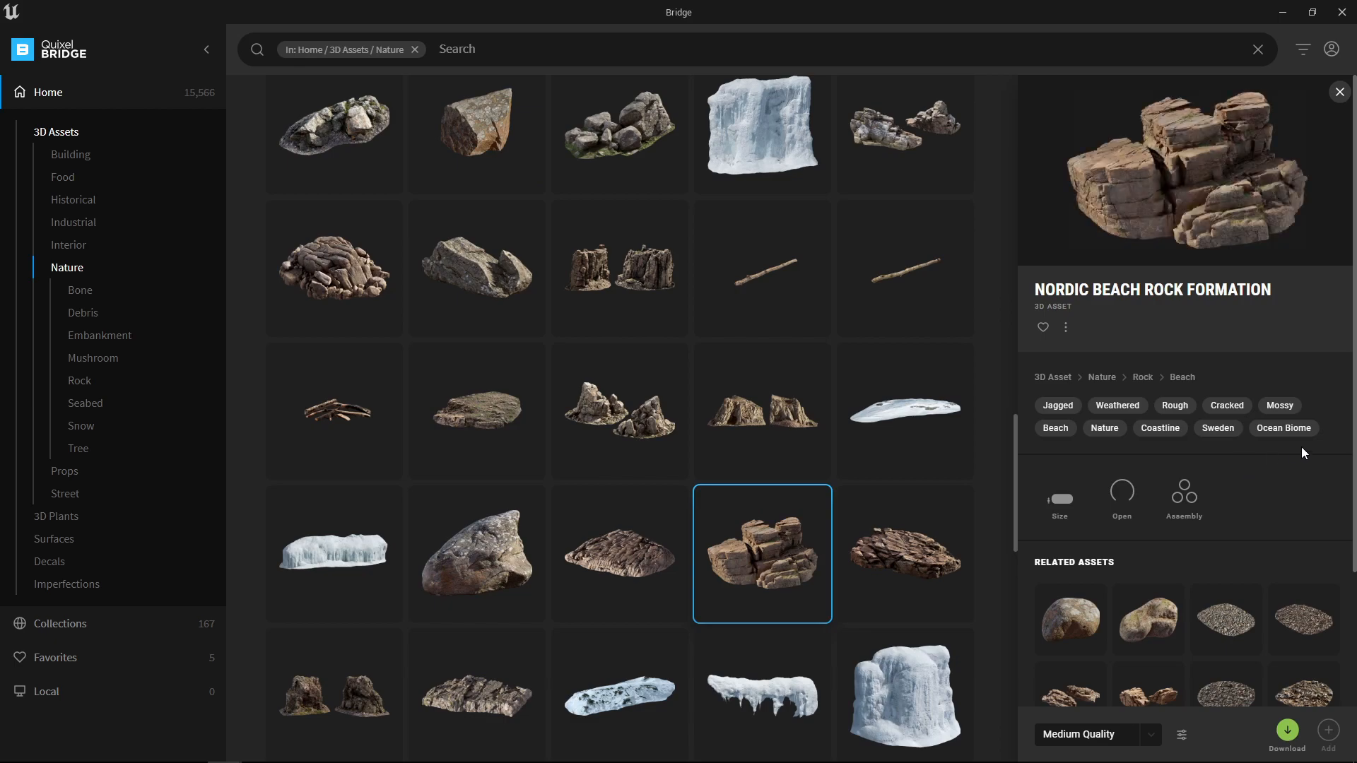
# - Set the rock formation's download quality to Nanite and open the Megascans settings
pyautogui.click(1134, 747)
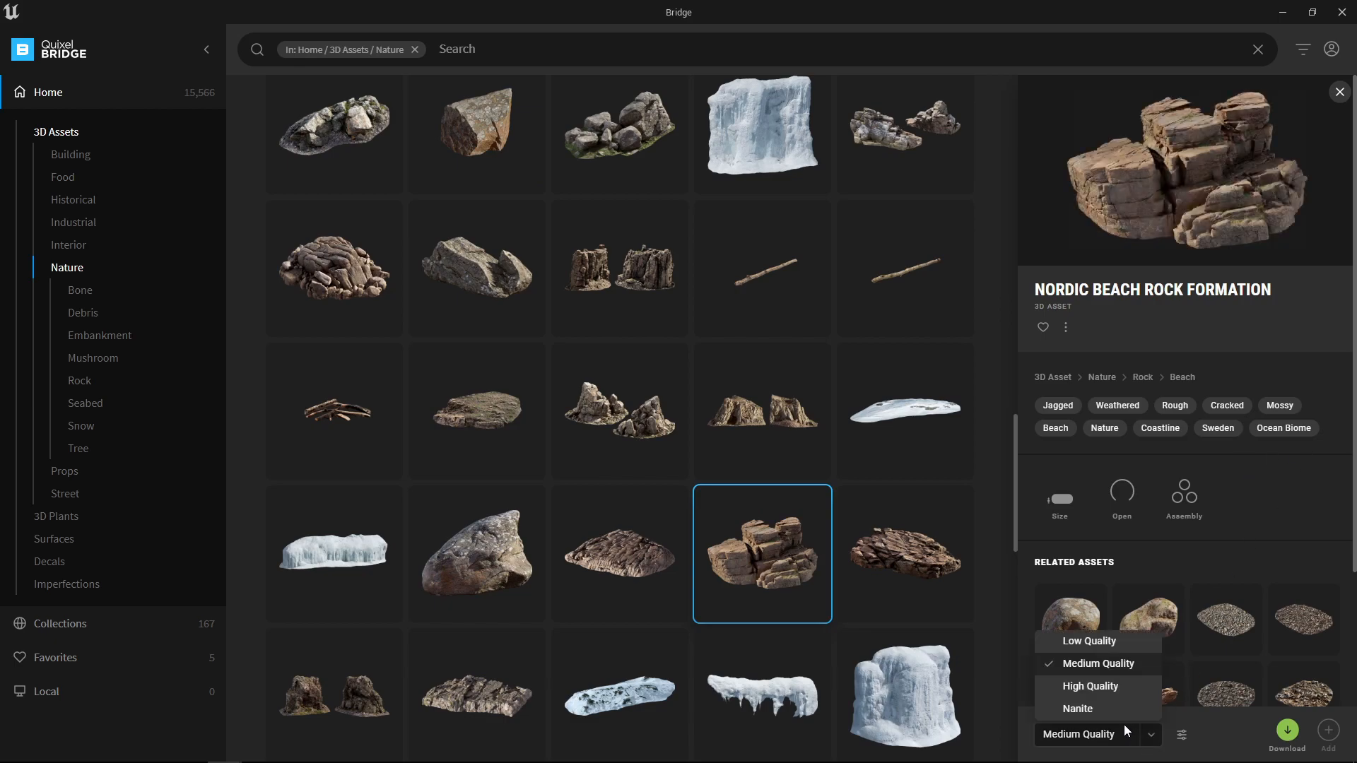
pyautogui.click(1113, 709)
pyautogui.click(1182, 738)
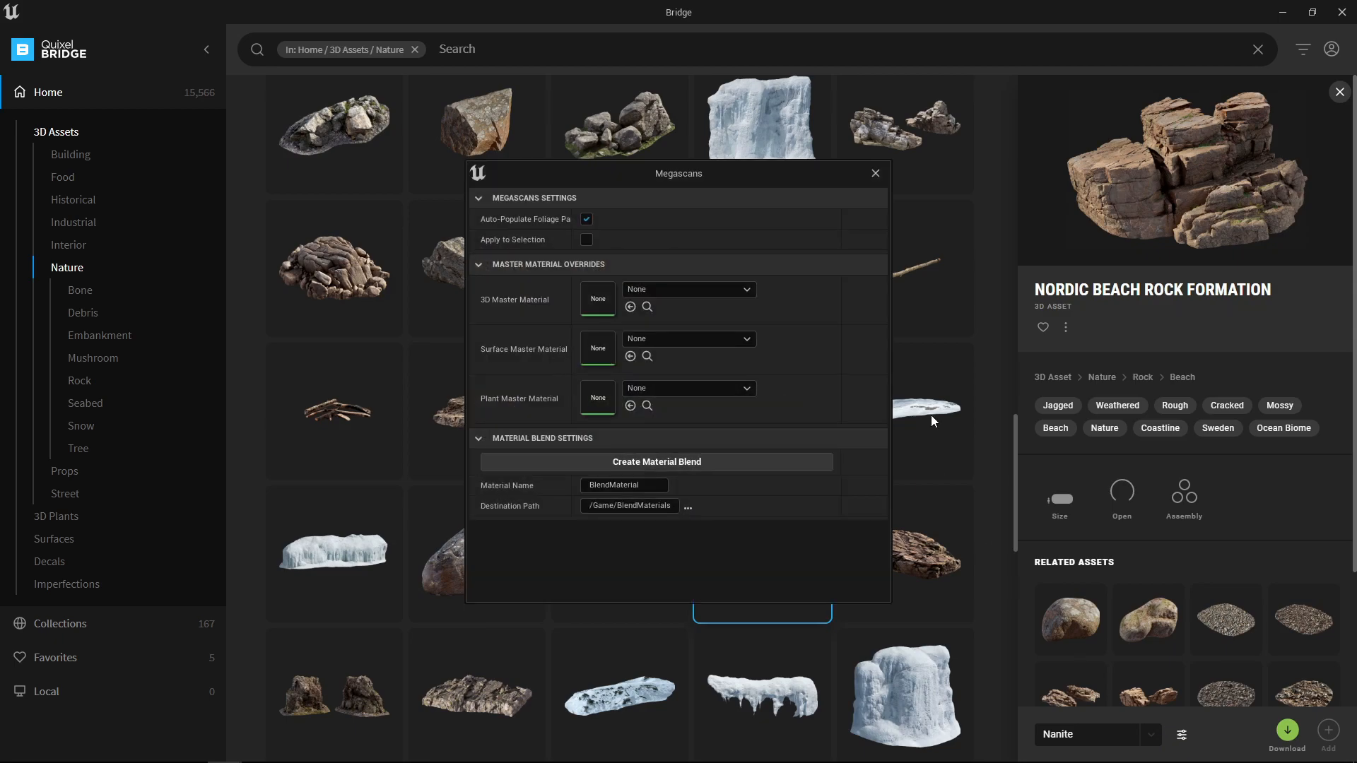
# - Close the Megascans settings and download the Nordic Beach Rock Formation at Nanite quality
pyautogui.click(875, 173)
pyautogui.click(1288, 730)
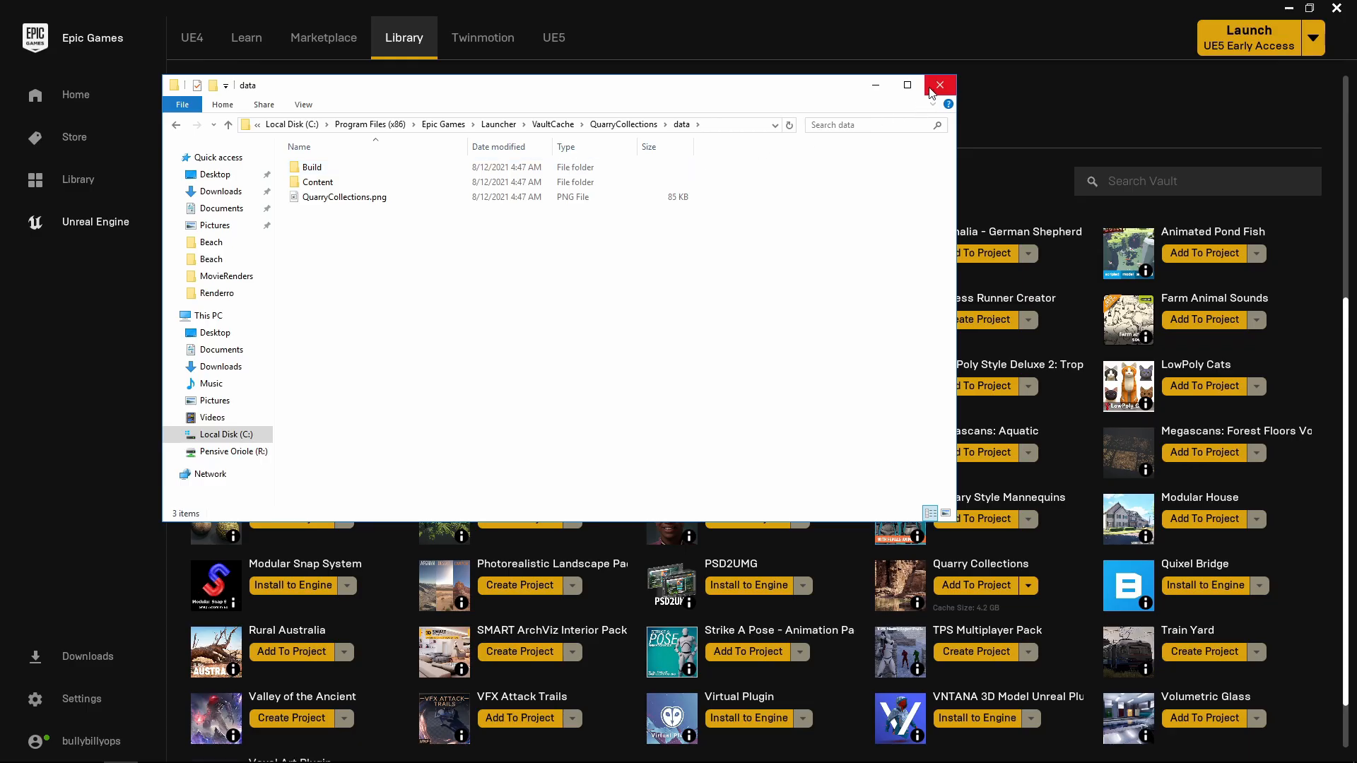
# - Switch to File Explorer and examine the Content folder in the QuarryCollections data folder of the Epic Games VaultCache
pyautogui.click(908, 84)
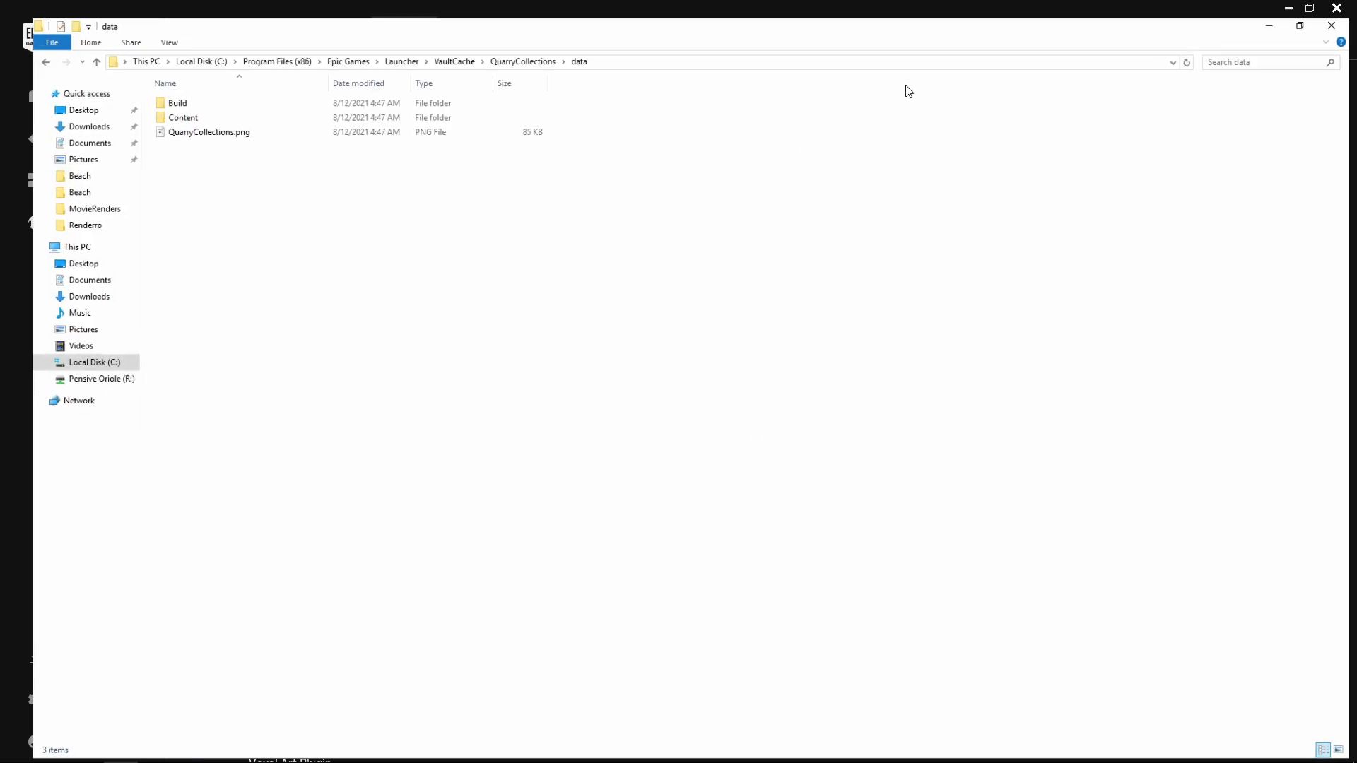
pyautogui.click(162, 103)
pyautogui.rightClick(185, 103)
pyautogui.click(406, 257)
pyautogui.click(403, 254)
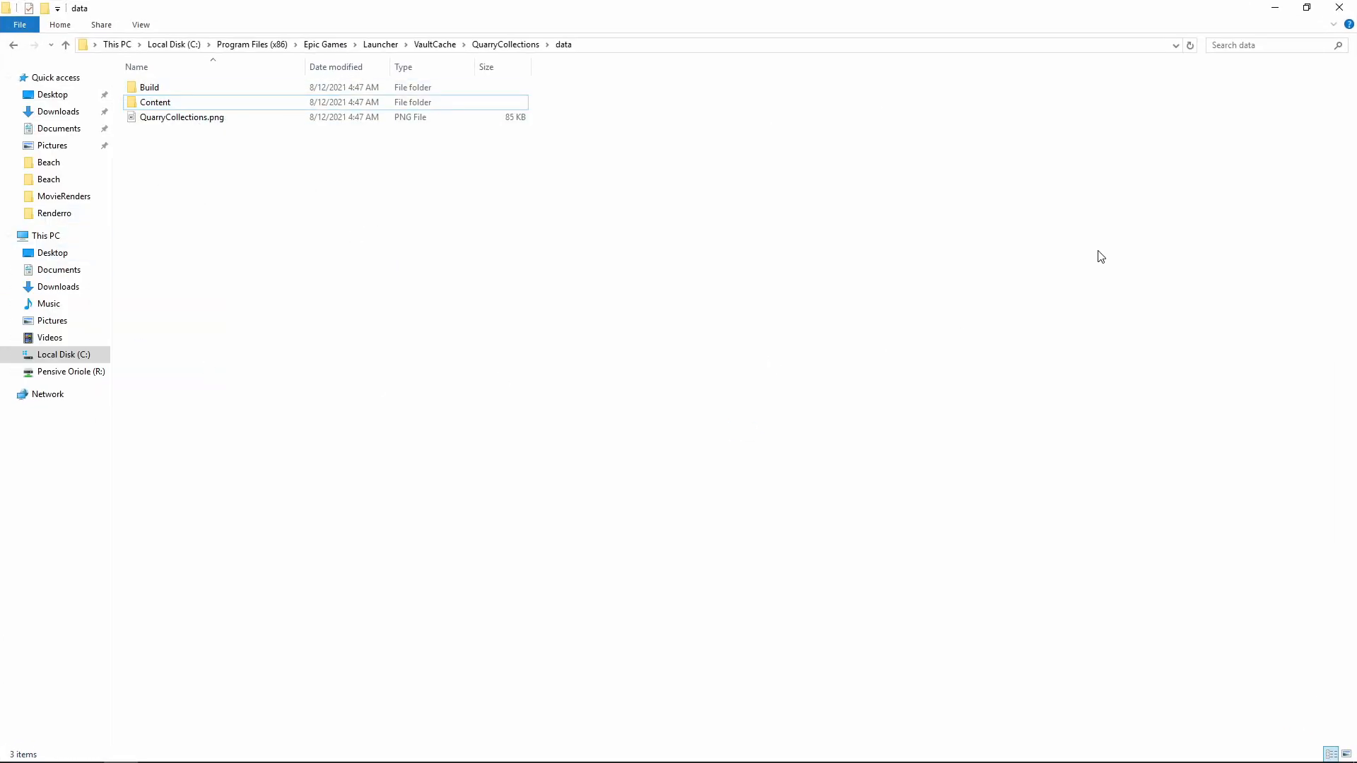
pyautogui.click(1306, 8)
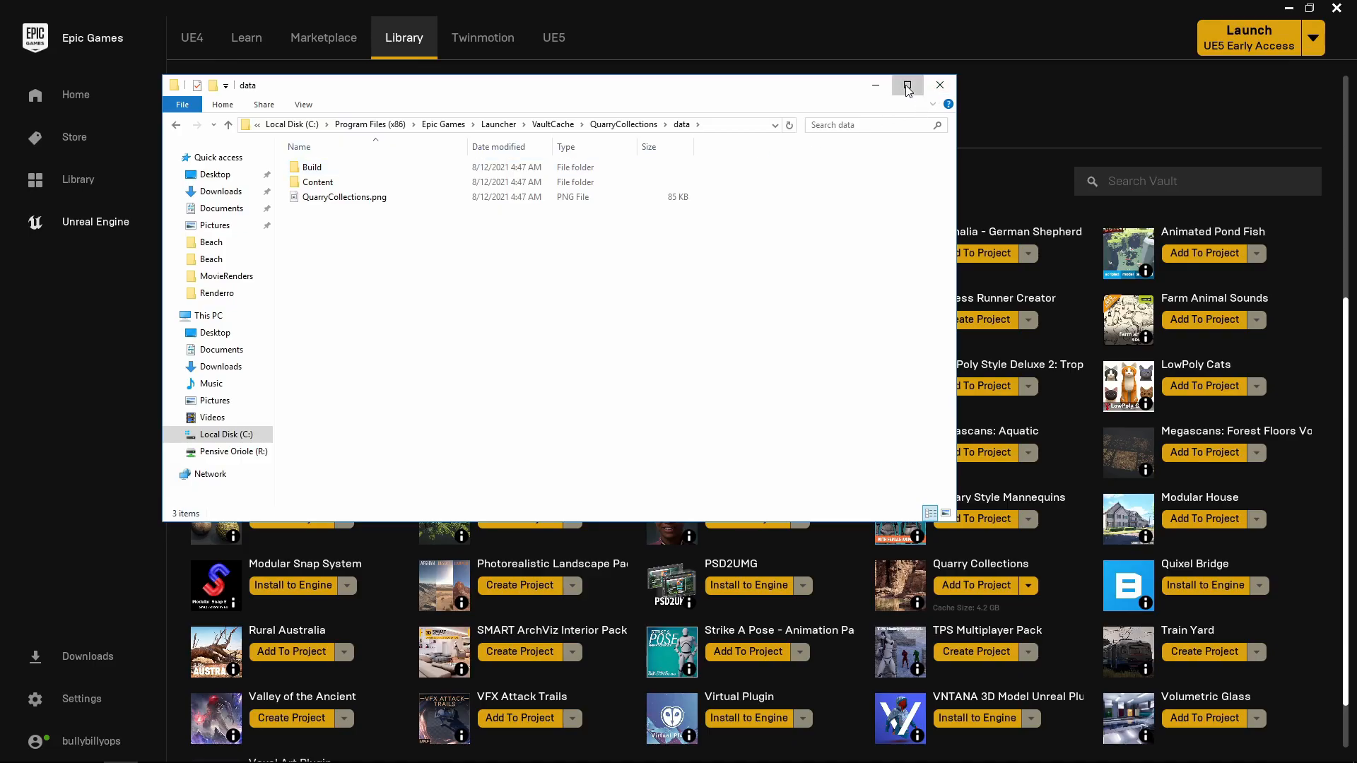
pyautogui.click(911, 82)
pyautogui.click(161, 103)
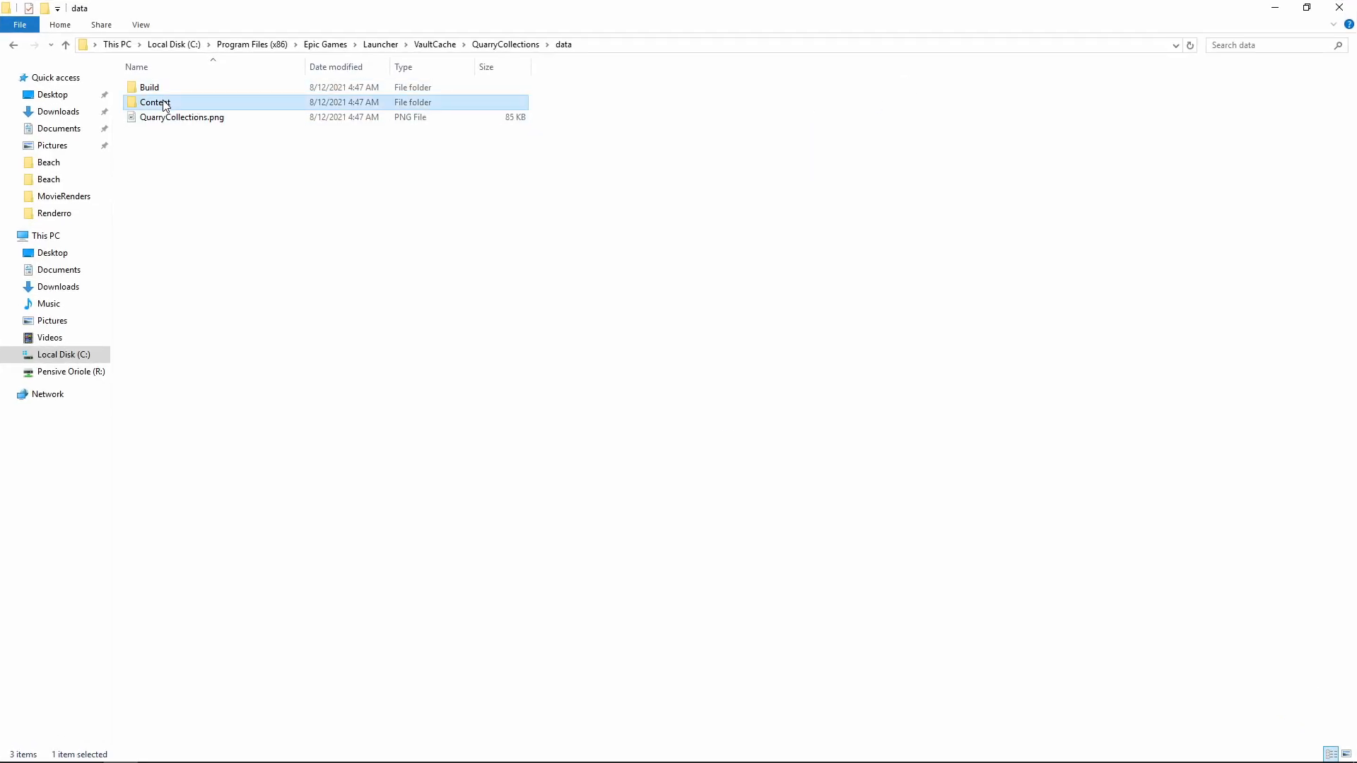
pyautogui.rightClick(160, 103)
pyautogui.click(402, 250)
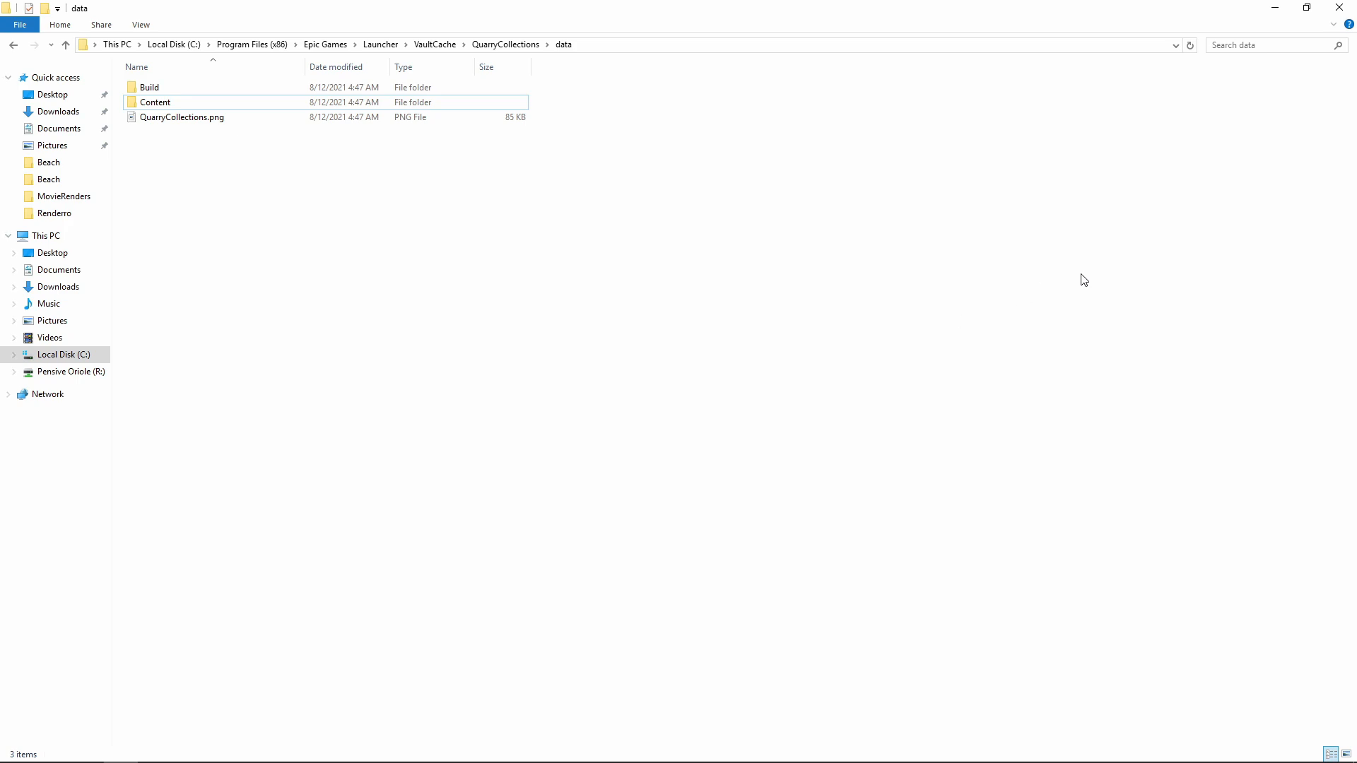
pyautogui.click(1307, 8)
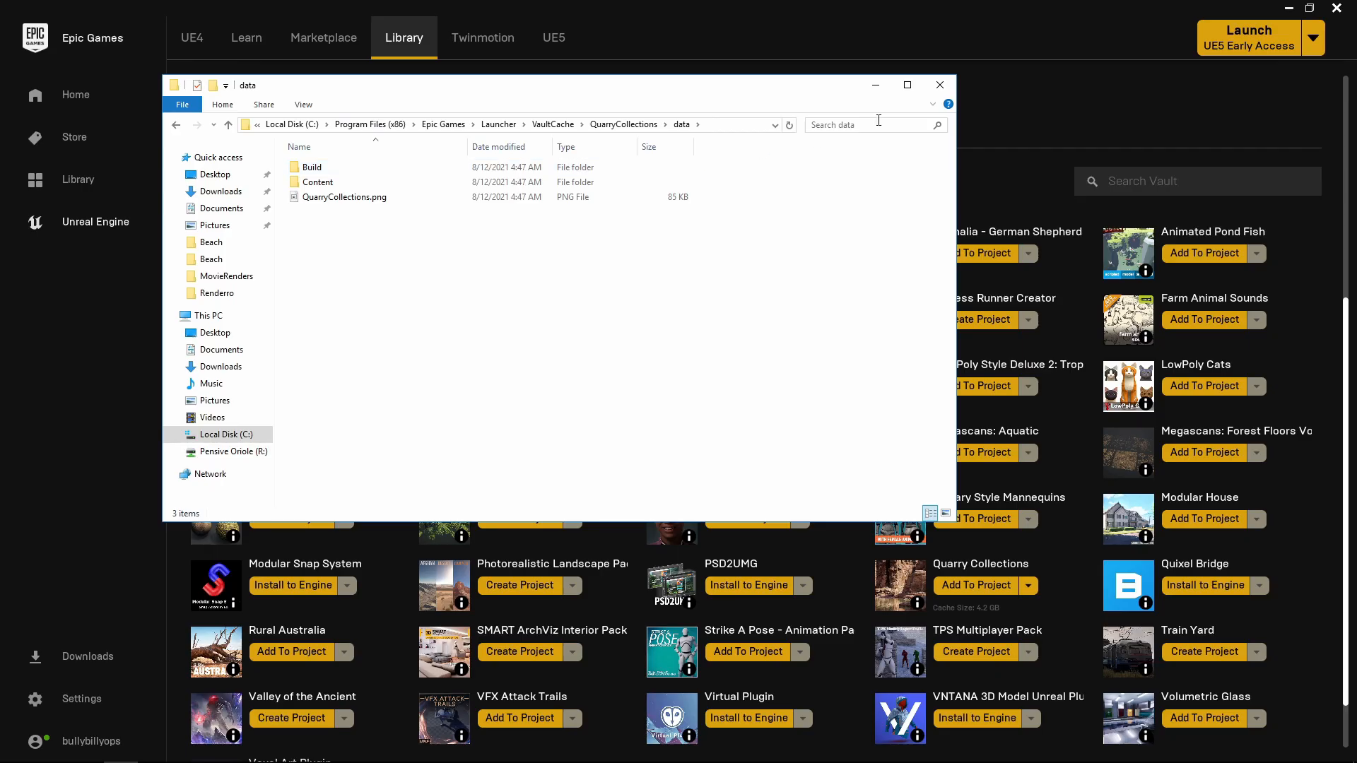
pyautogui.click(910, 83)
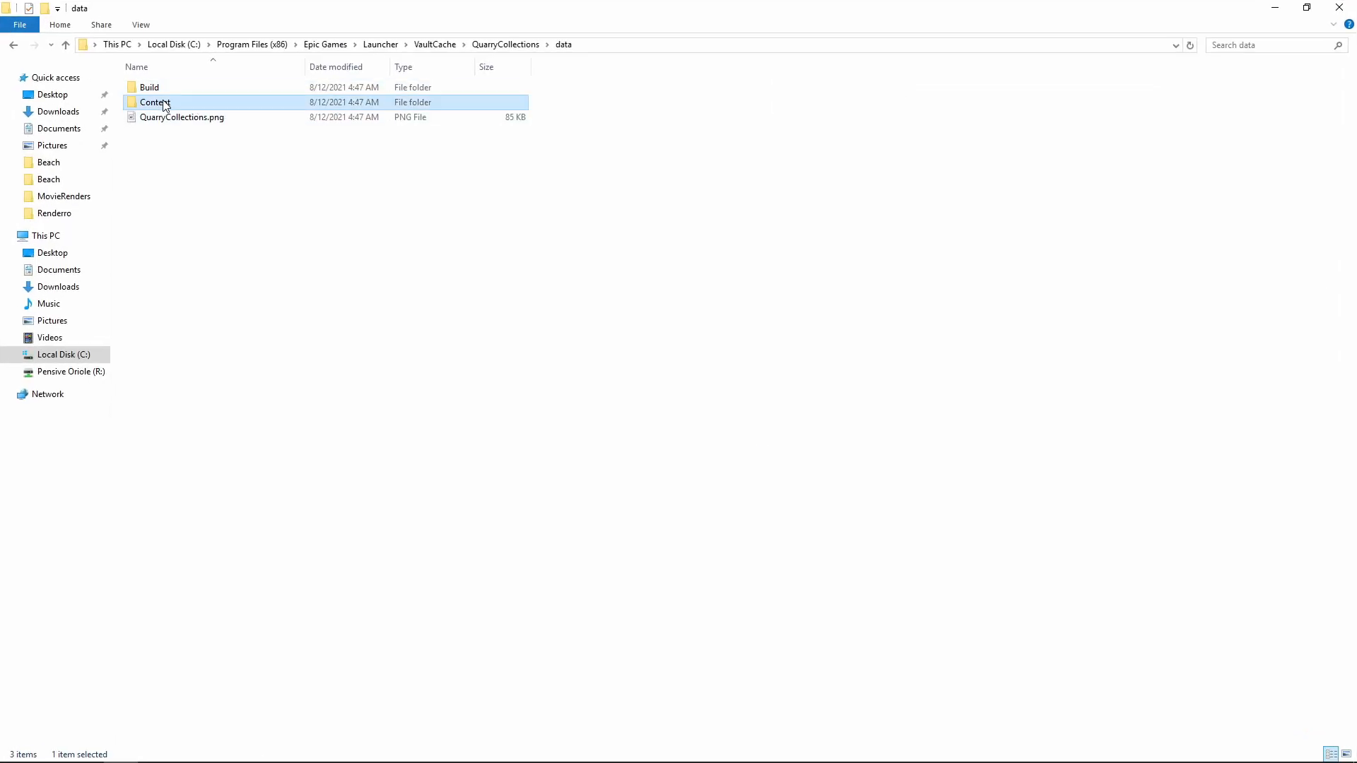
pyautogui.rightClick(141, 103)
pyautogui.click(216, 137)
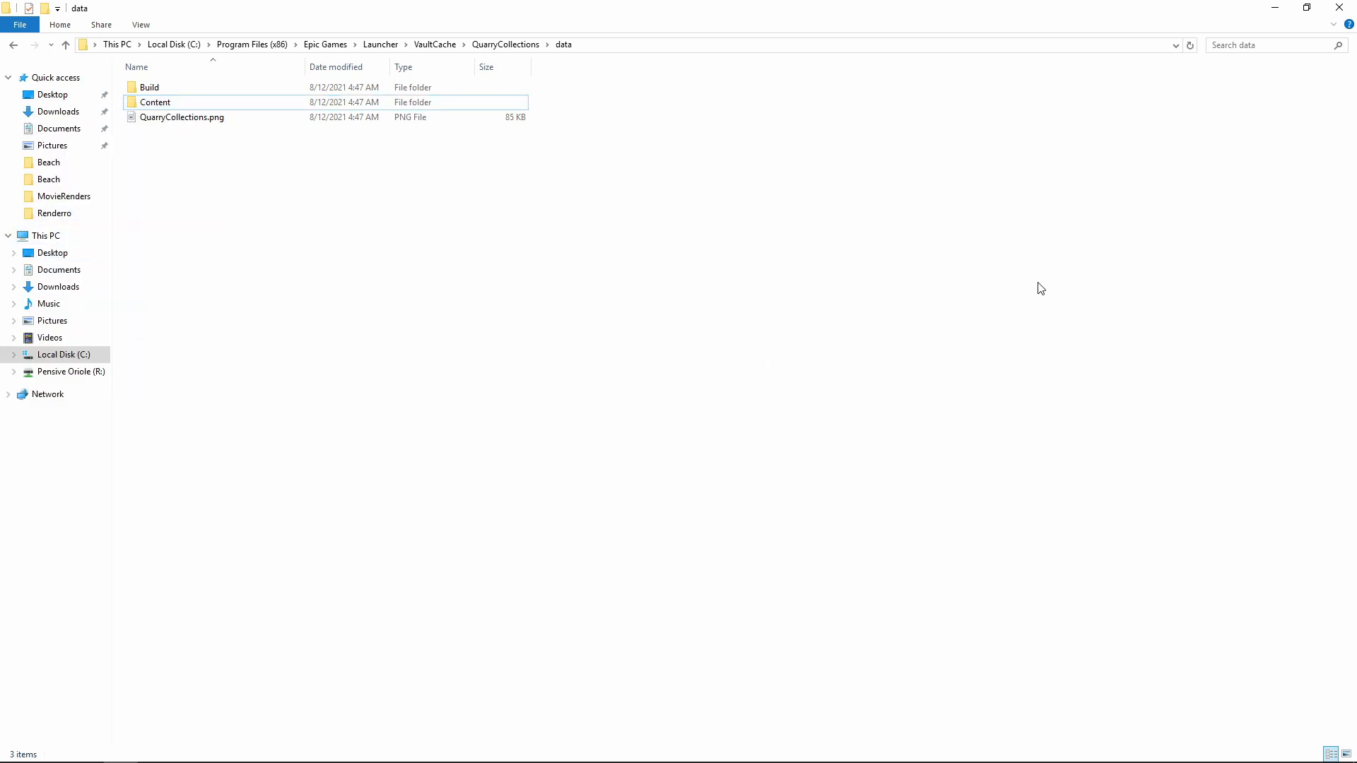
pyautogui.click(1306, 7)
pyautogui.click(913, 84)
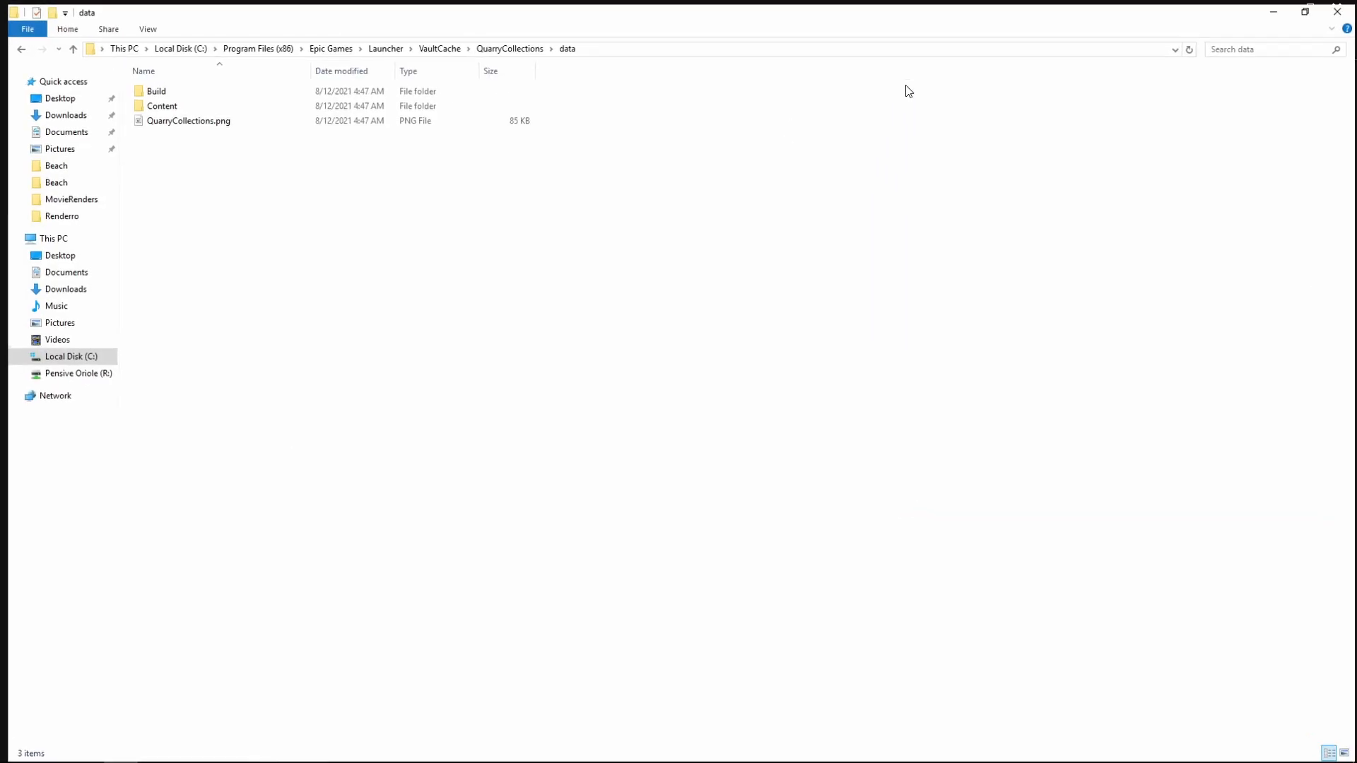
pyautogui.rightClick(165, 105)
pyautogui.click(407, 257)
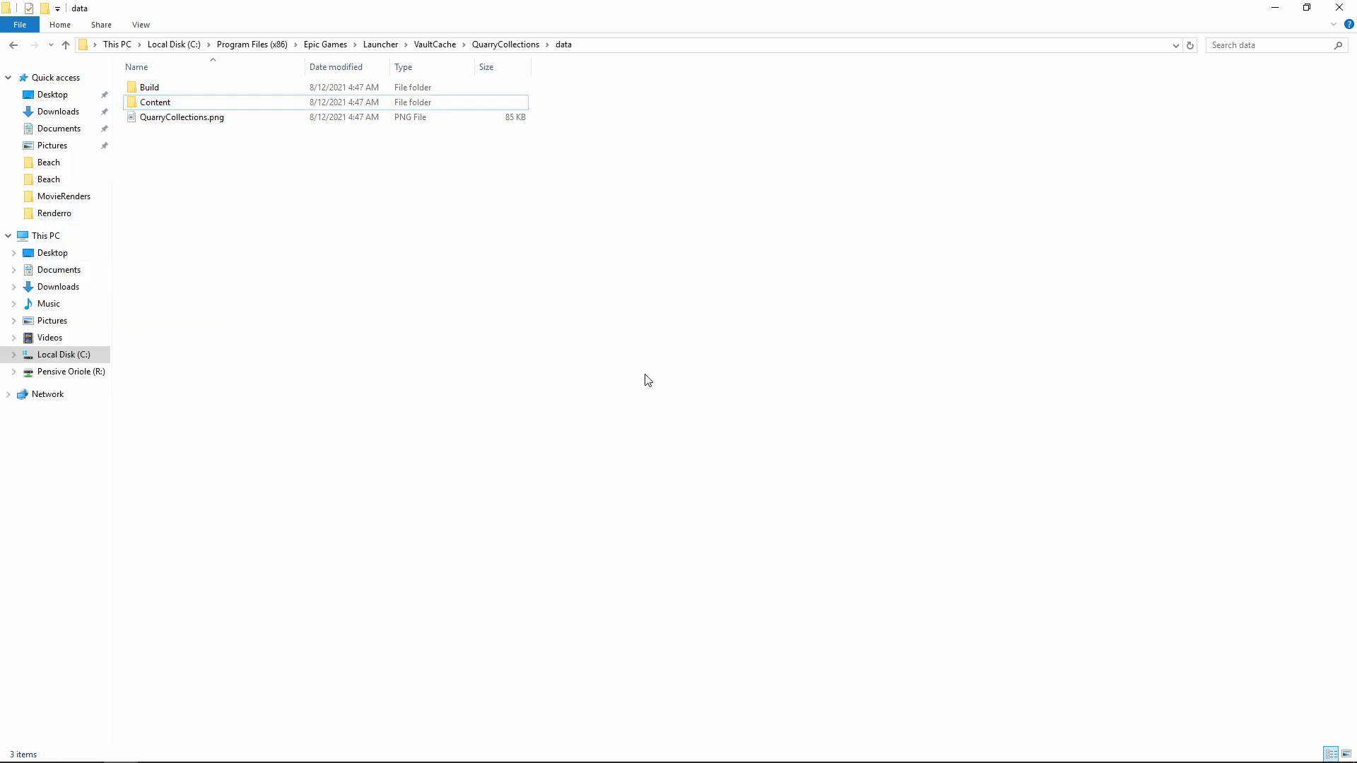
pyautogui.click(1275, 8)
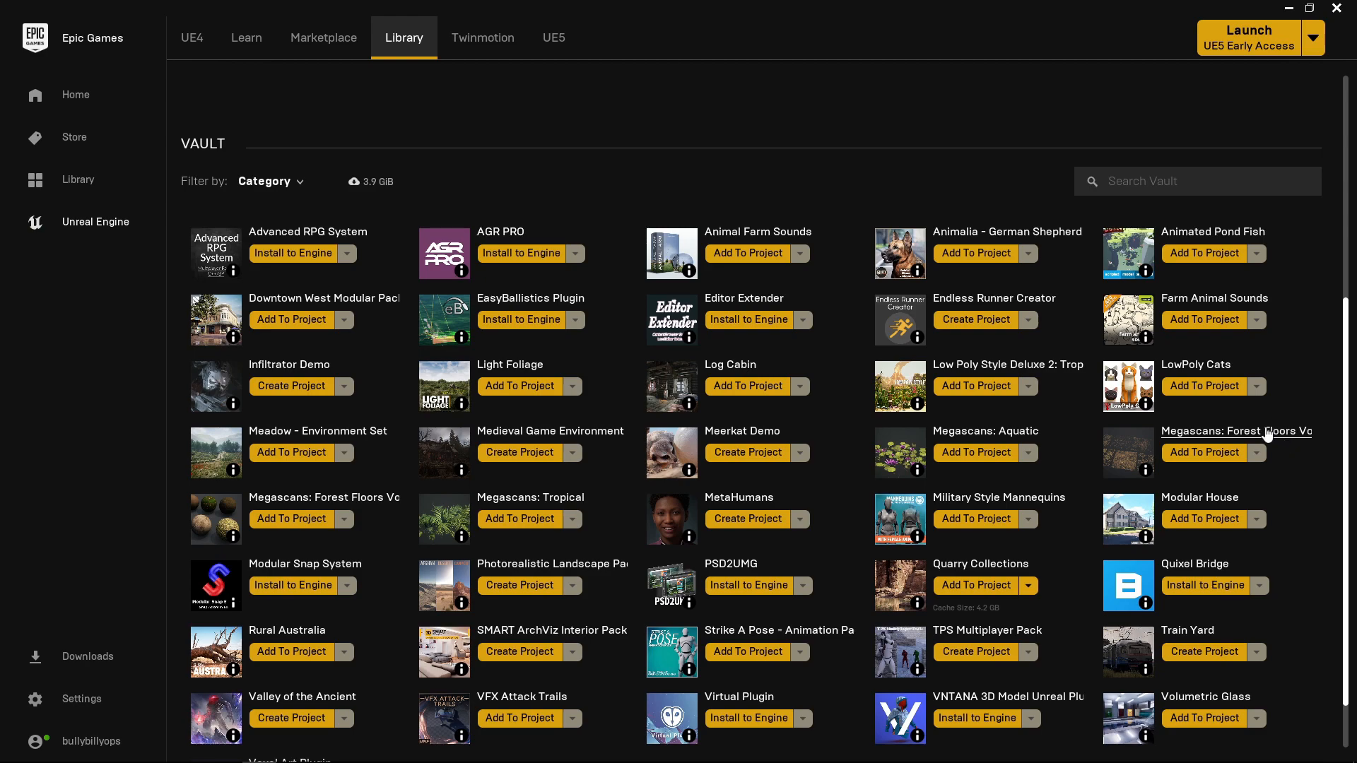
# - Add the Quarry Collections asset pack to the UE5 project, showing all projects and choosing version 4.26
pyautogui.click(987, 595)
pyautogui.click(802, 260)
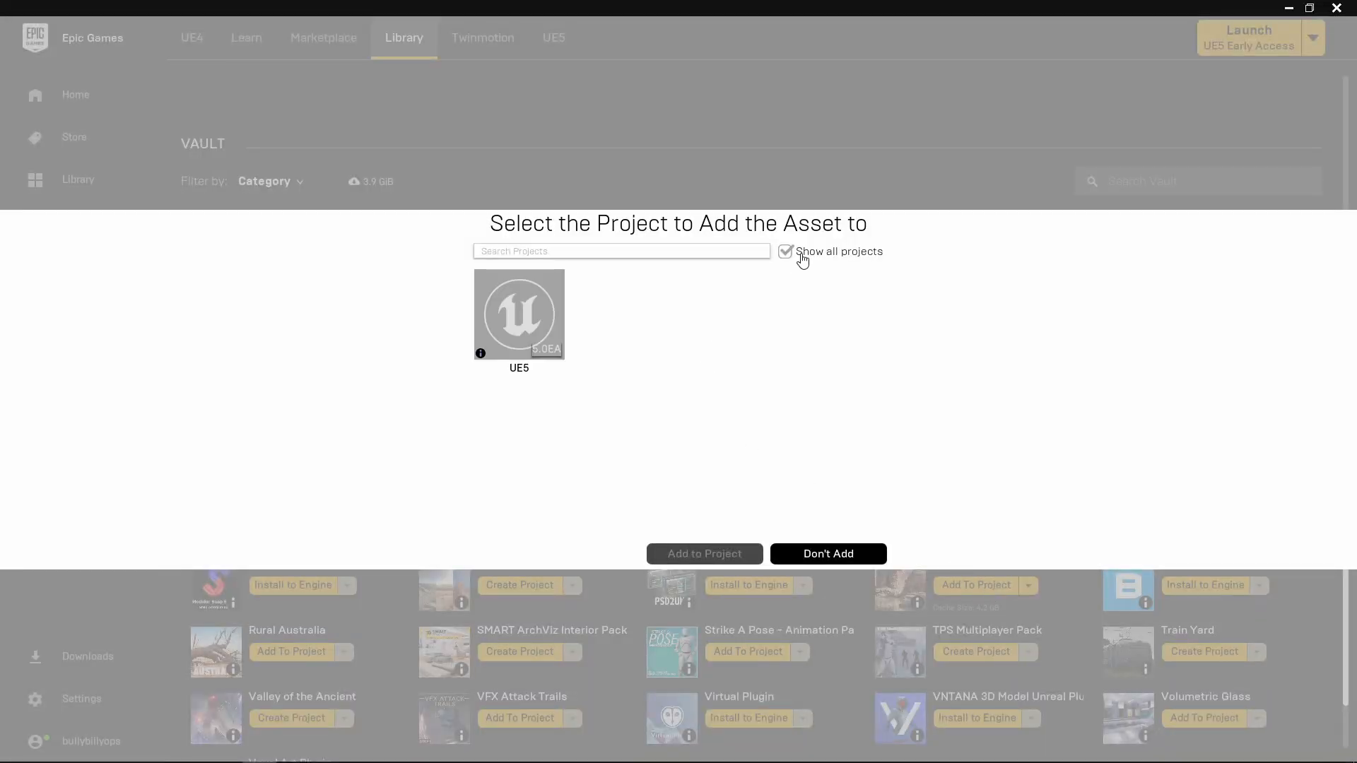
pyautogui.click(520, 329)
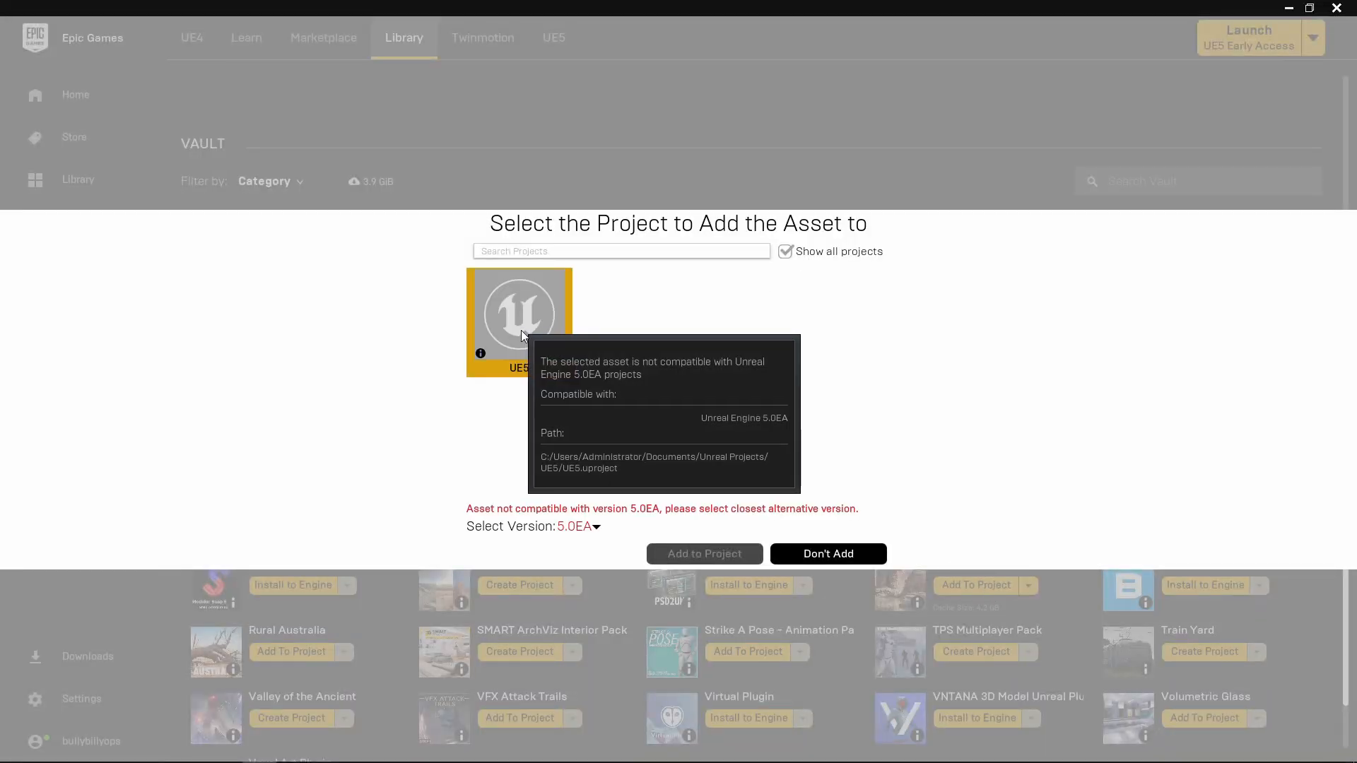
pyautogui.click(595, 528)
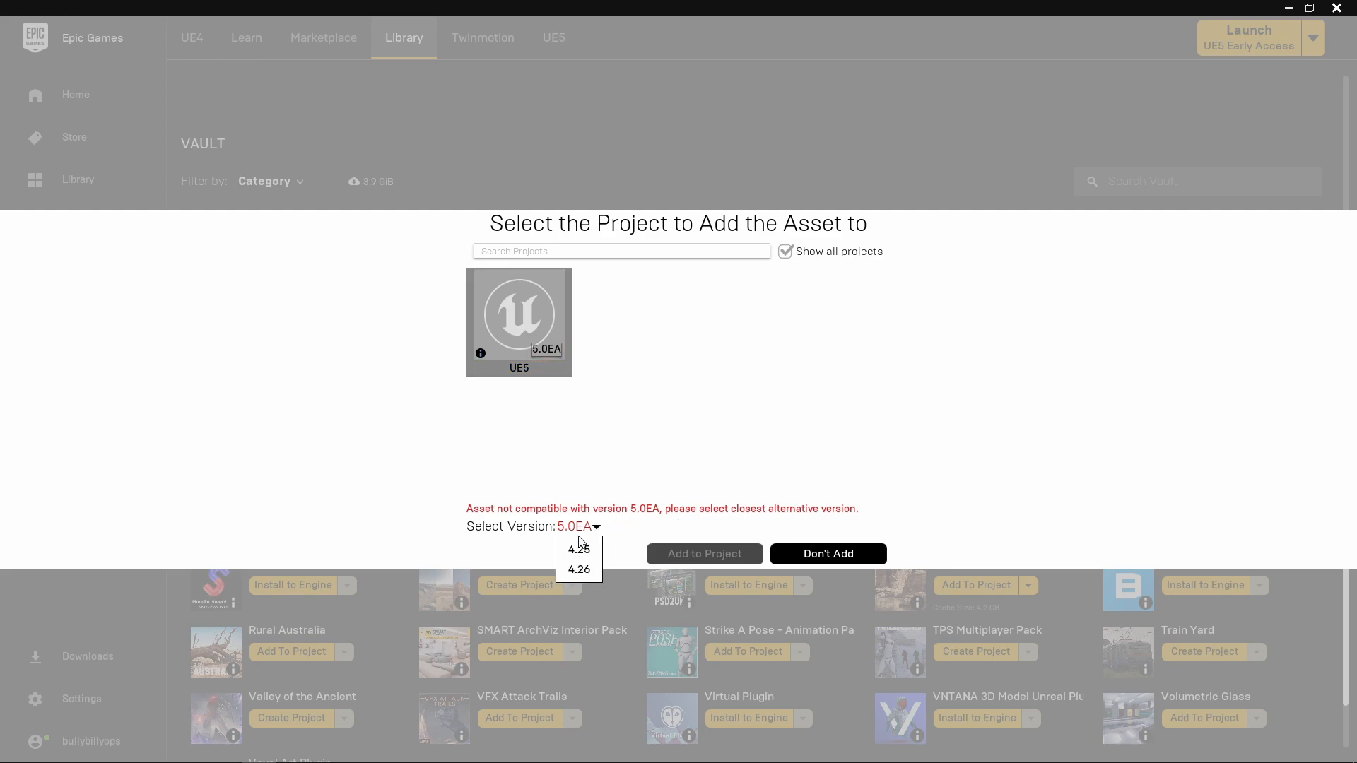
pyautogui.click(574, 568)
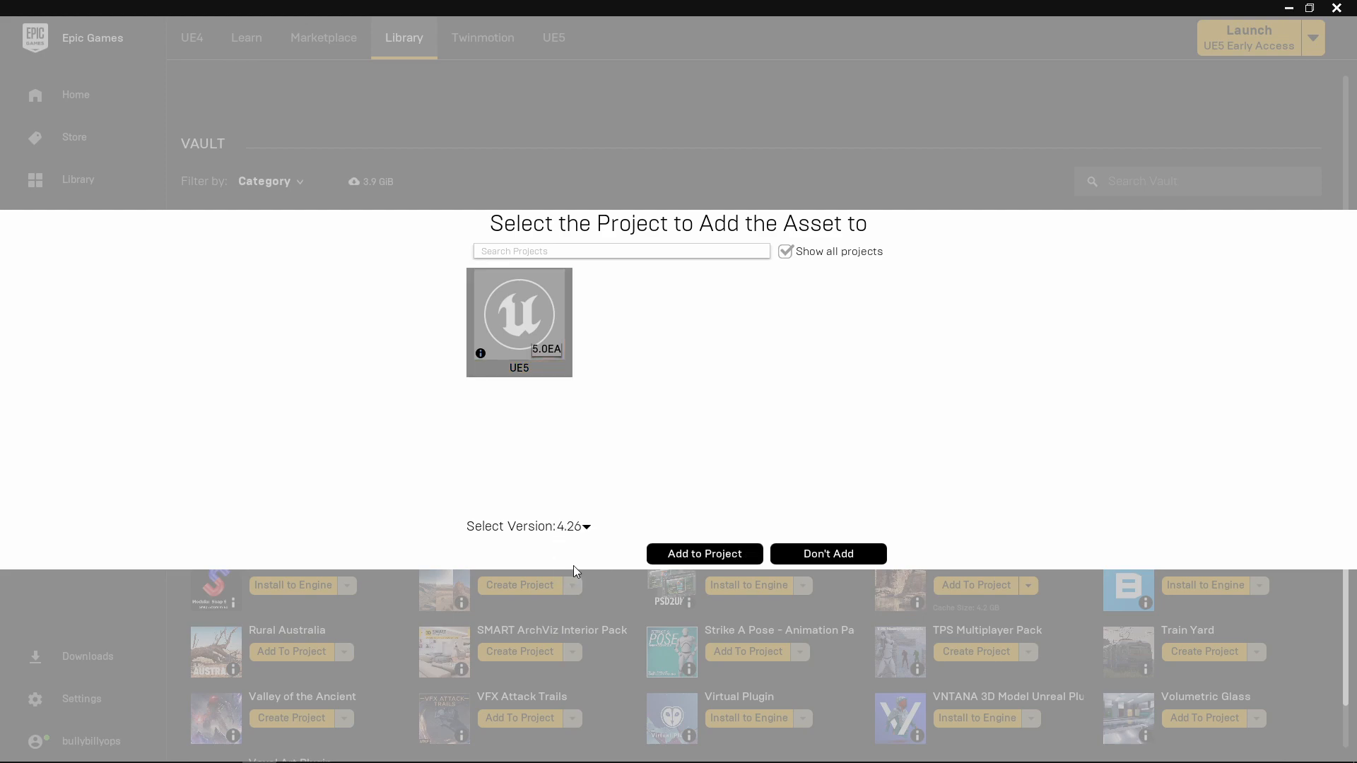
pyautogui.click(718, 555)
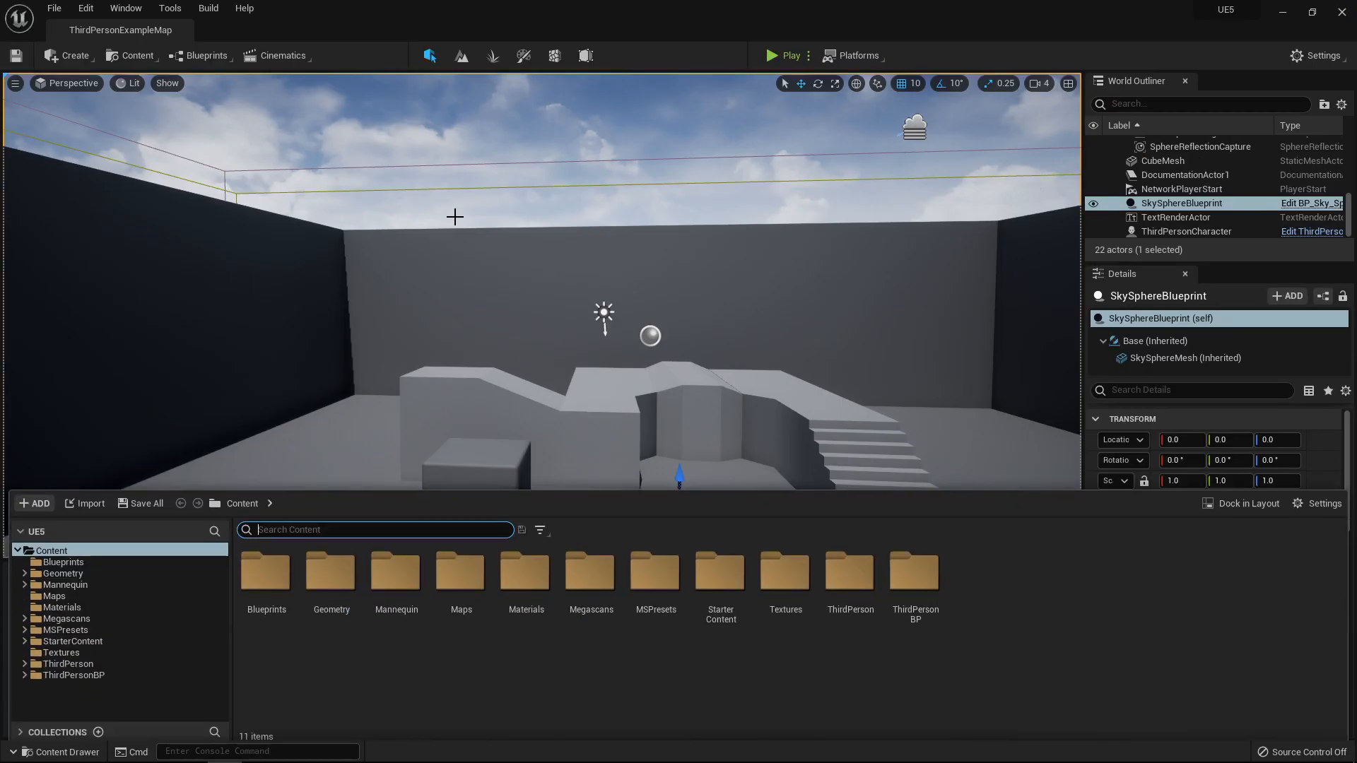
# - Switch to the Unreal editor and open the QuarryCollections_Asset_Zoo level from the project's Maps folder
pyautogui.doubleClick(463, 566)
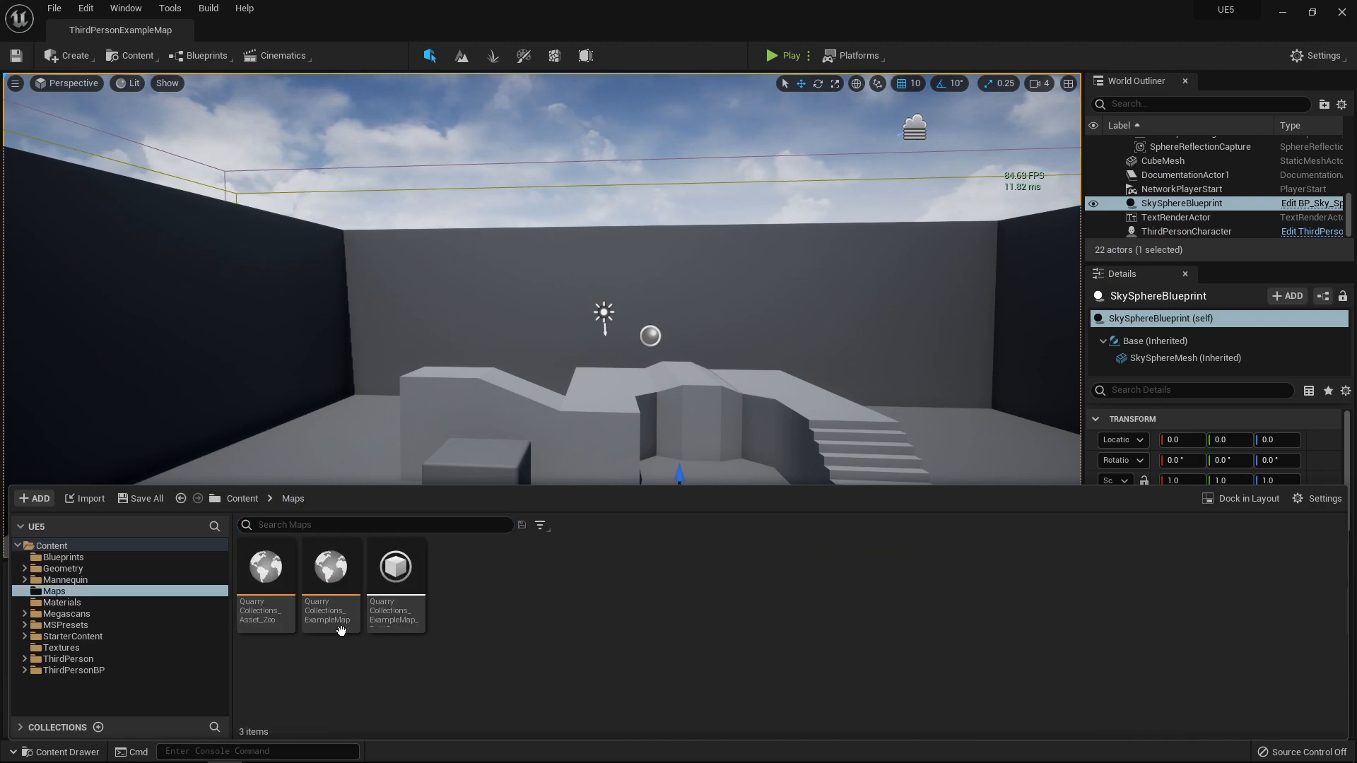
pyautogui.doubleClick(266, 572)
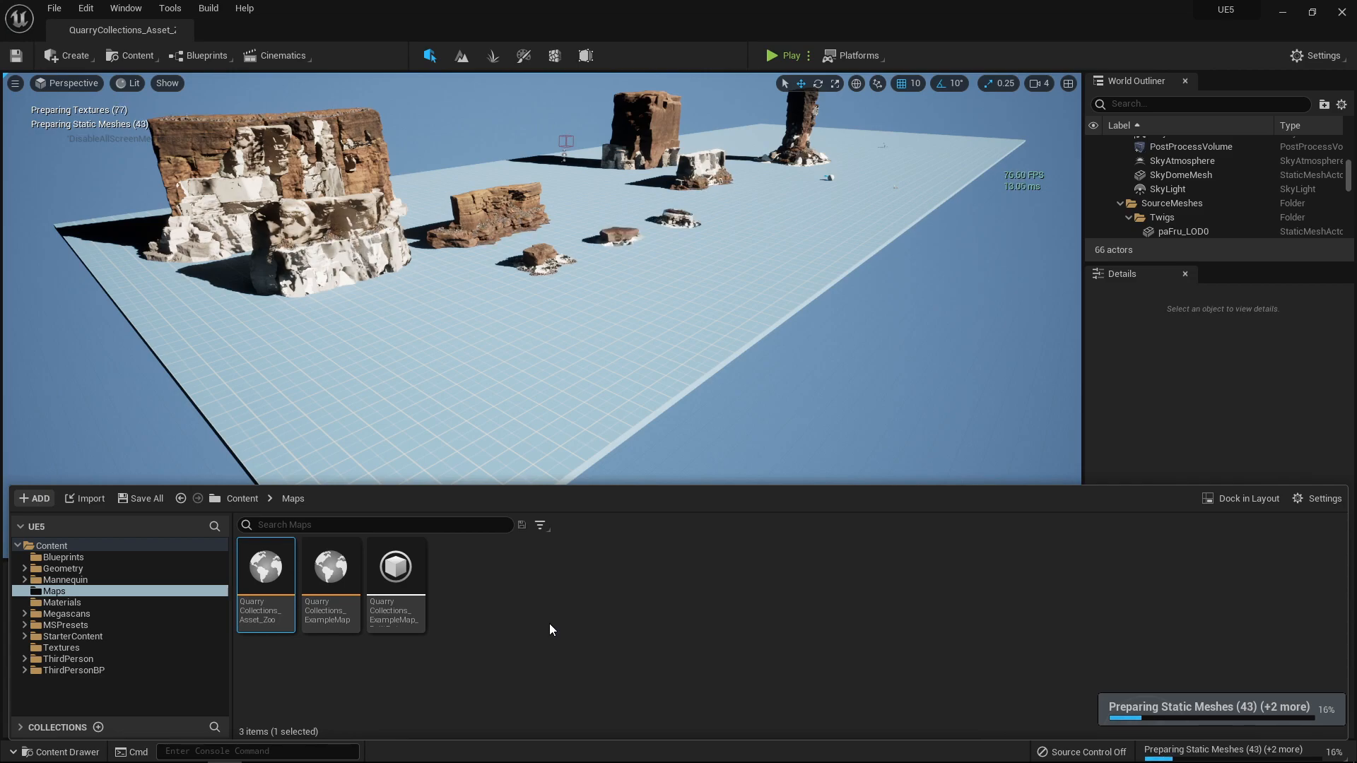
pyautogui.moveTo(664, 189); pyautogui.dragTo(600, 167, button='right')
pyautogui.press('w')
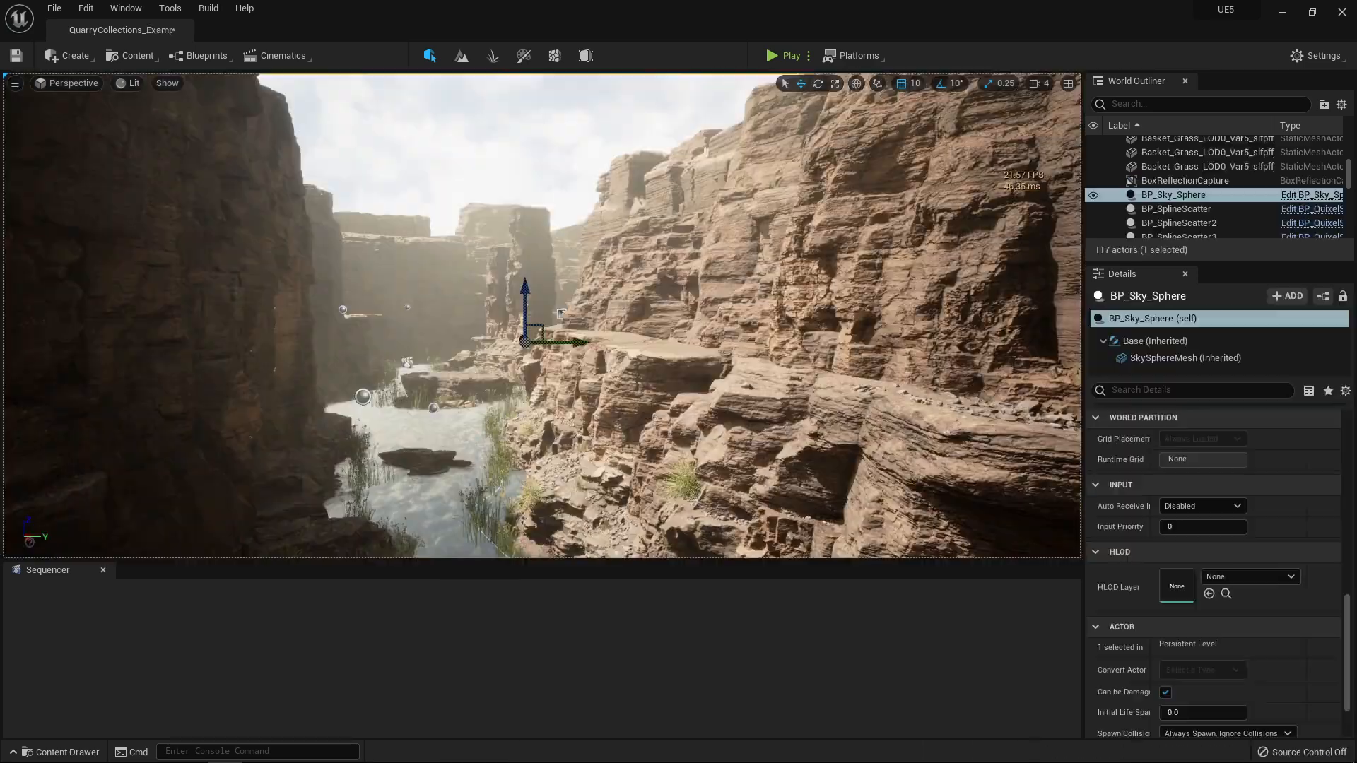
# - Look through the canyon in QuarryCollections_ExampleMap, then find its post process volume by searching for "pos" and select it
pyautogui.moveTo(601, 168); pyautogui.dragTo(600, 167, button='right')
pyautogui.press('s')
pyautogui.press('w')
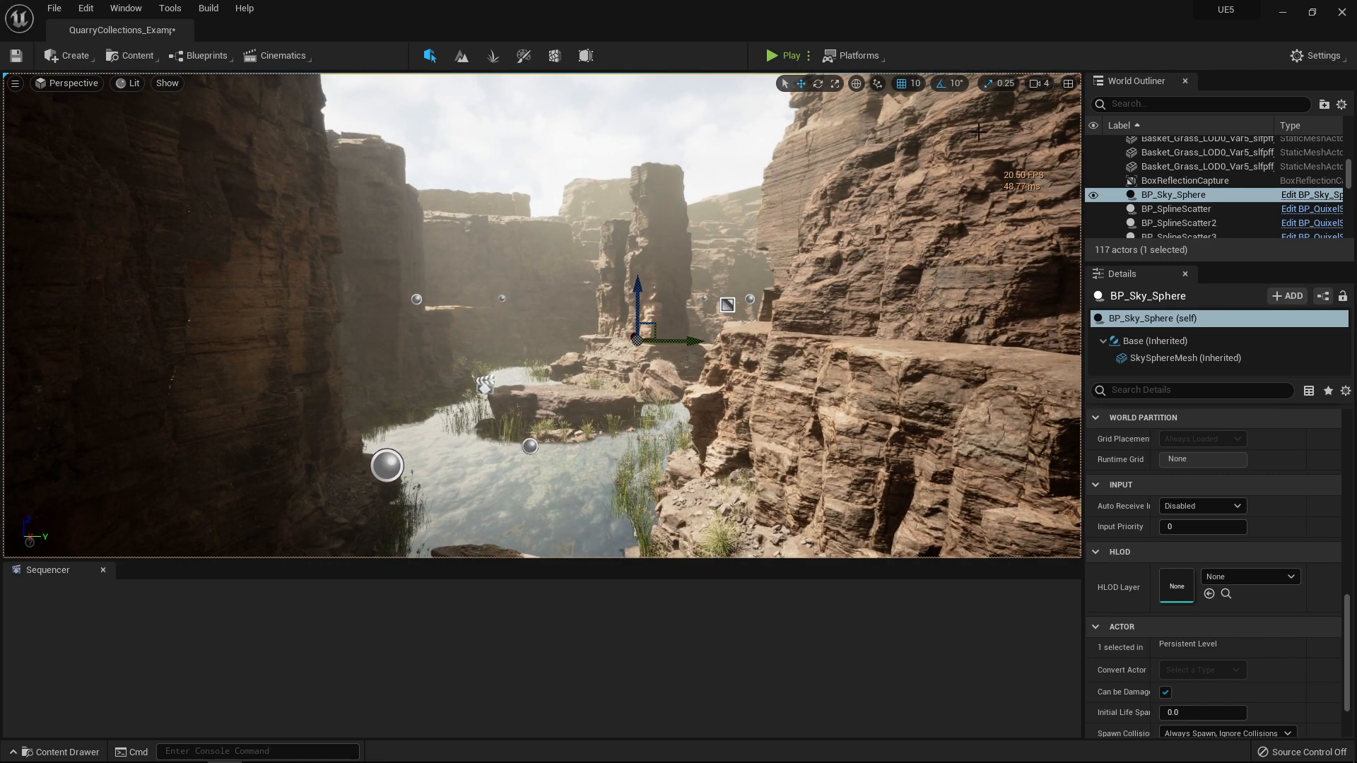
pyautogui.scroll(-3, 404, 176)
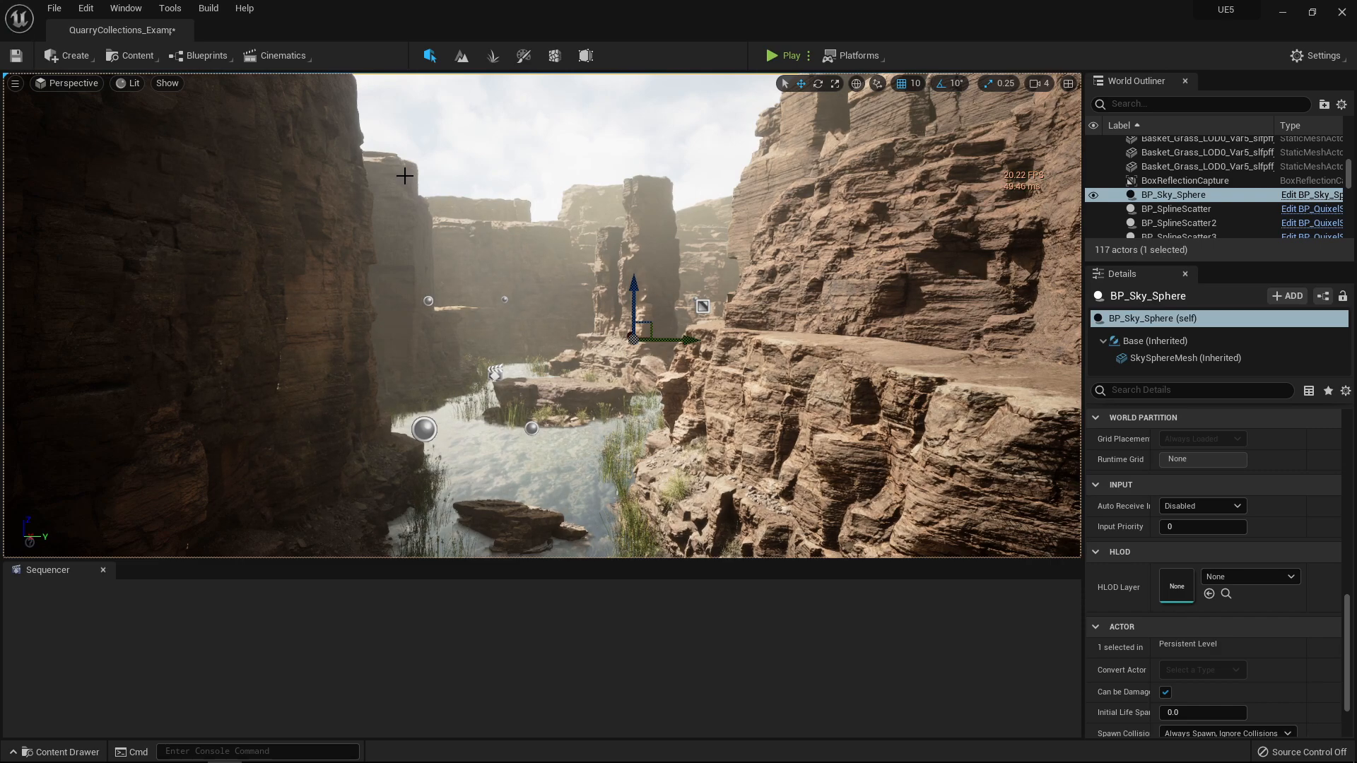
pyautogui.click(1183, 103)
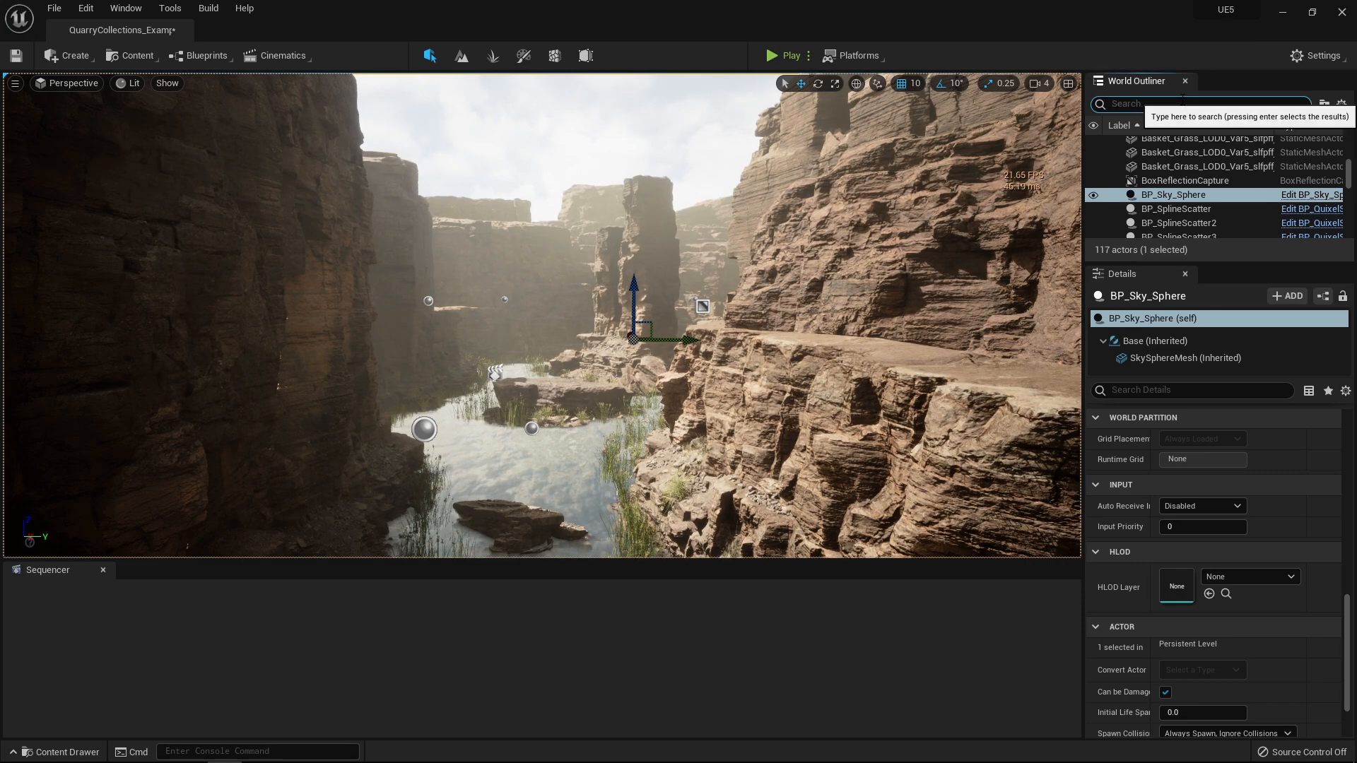
pyautogui.write('[')
pyautogui.press('BackSpace')
pyautogui.write('pos')
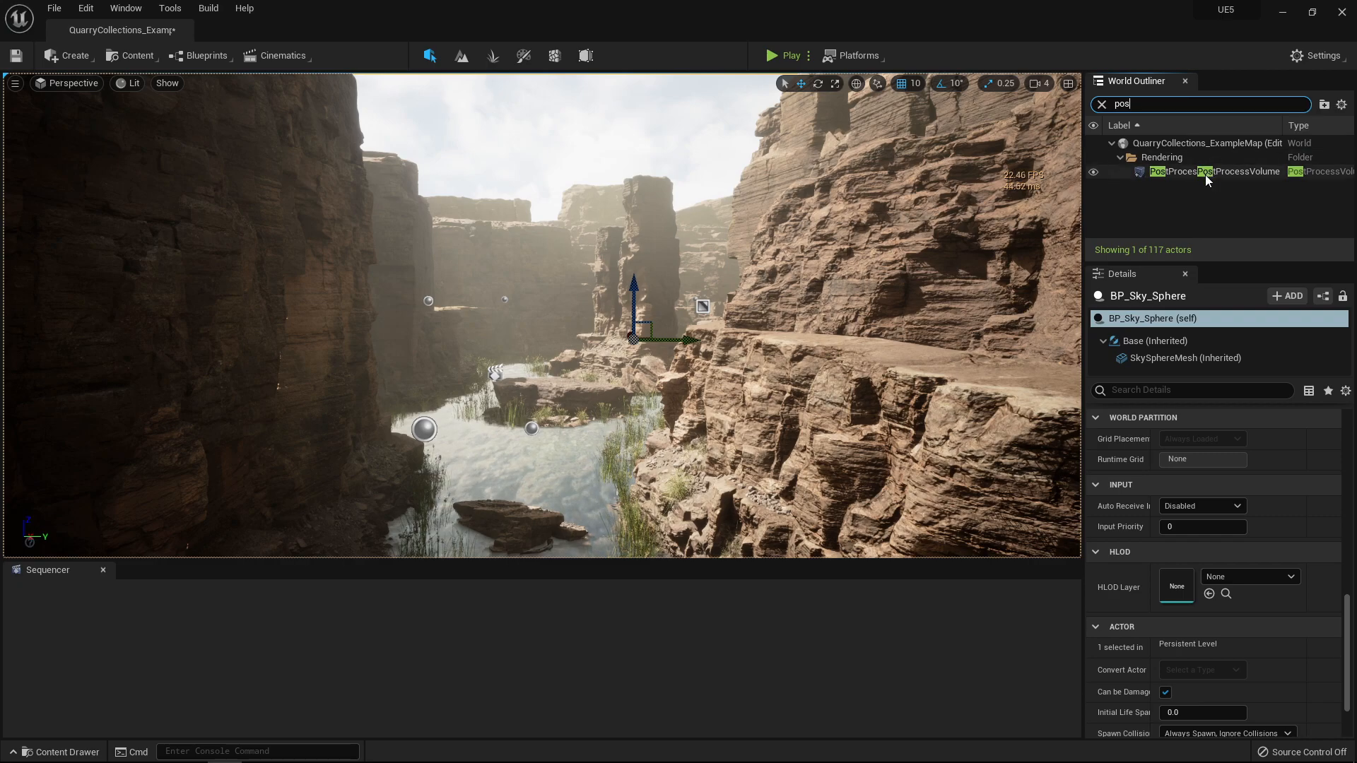
pyautogui.click(1205, 173)
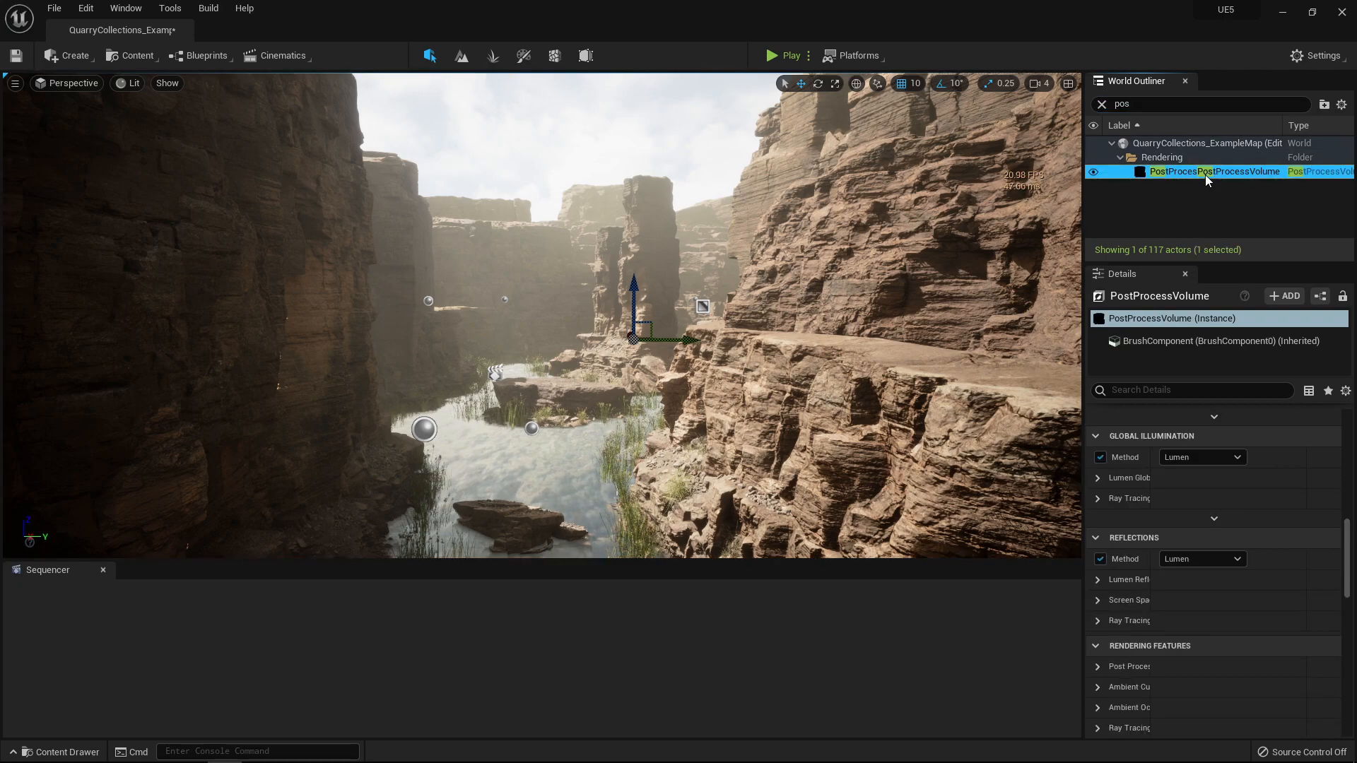
# - Set the post process volume's Global Illumination method to None and inspect the canyon's lighting
pyautogui.scroll(5, 1152, 458)
pyautogui.scroll(-2, 1152, 458)
pyautogui.scroll(-4, 1151, 458)
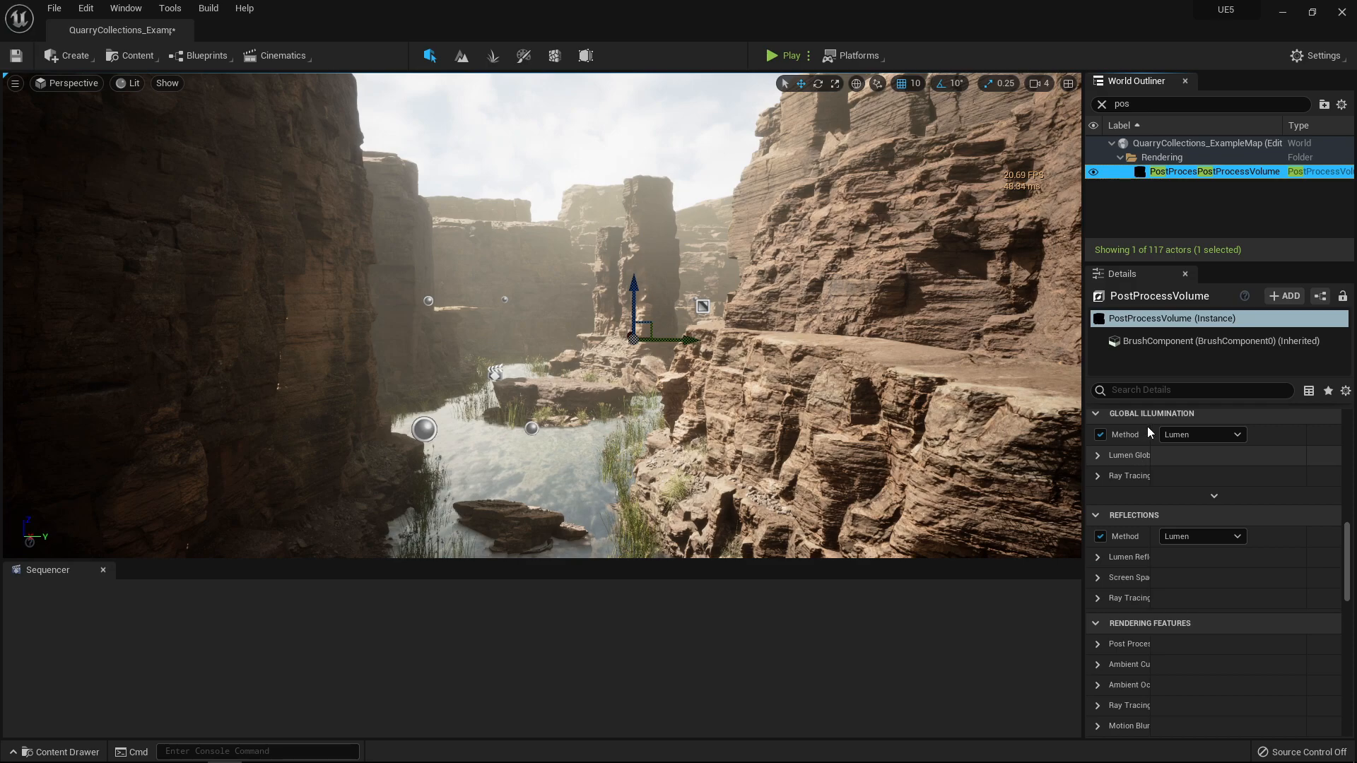
pyautogui.click(1194, 434)
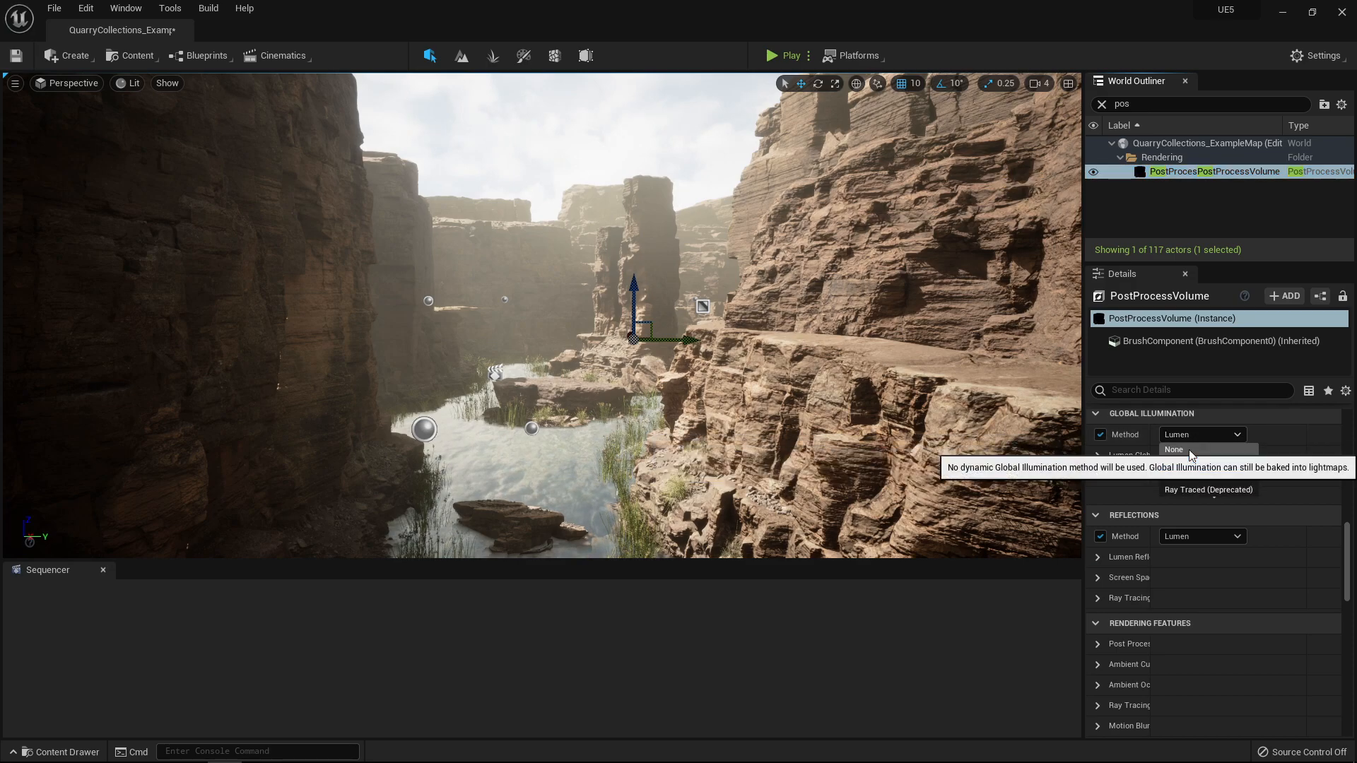
pyautogui.click(1188, 450)
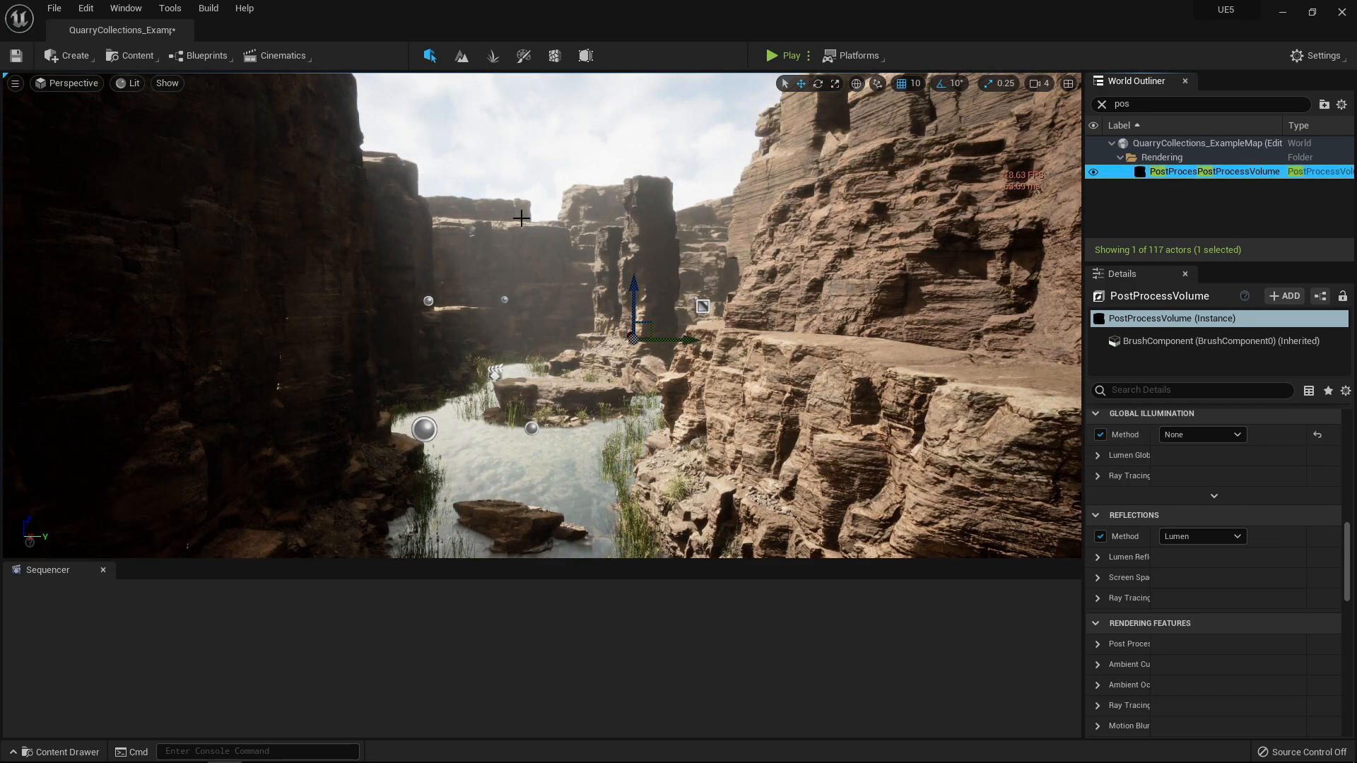
pyautogui.moveTo(541, 316); pyautogui.dragTo(14, 283, button='right')
# - Toggle the post process volume's Global Illumination method between None and Lumen twice to compare the lighting, ending on Lumen
pyautogui.doubleClick(1176, 171)
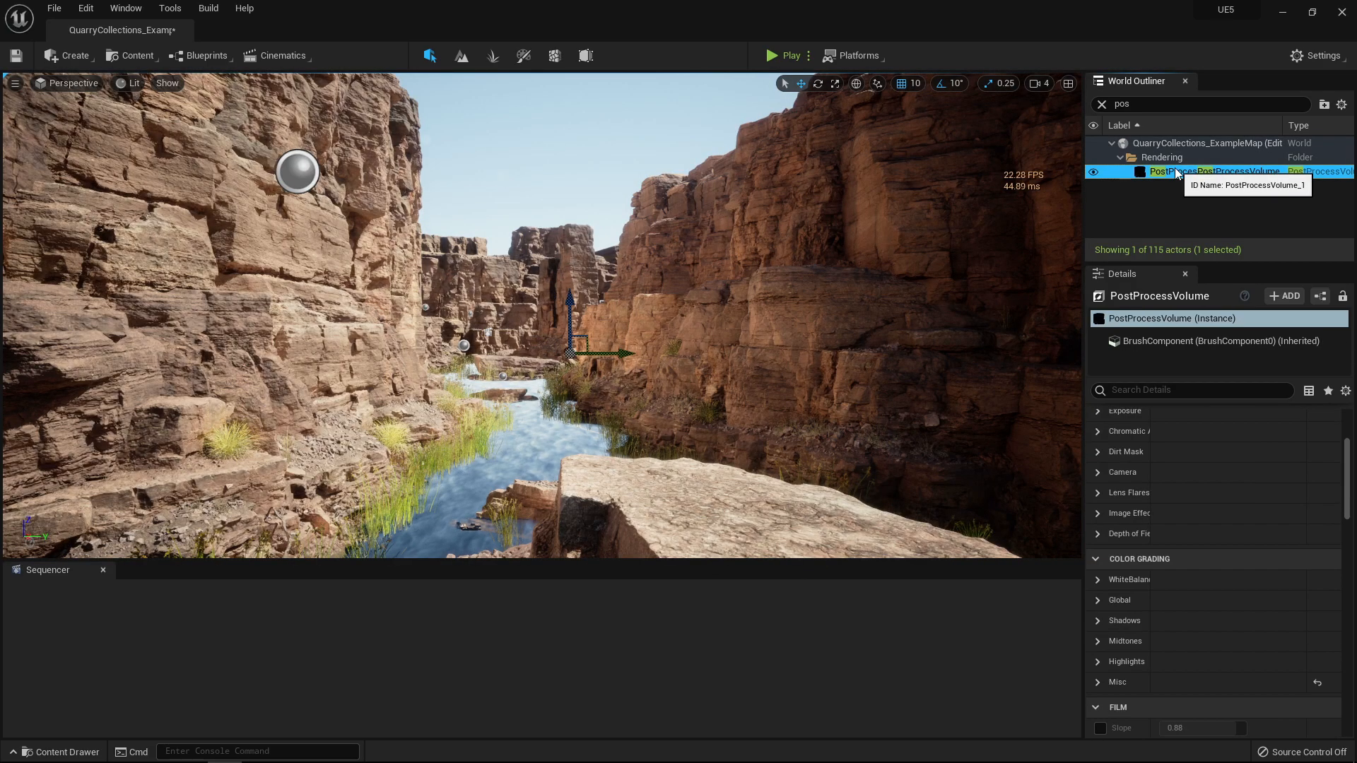
pyautogui.scroll(-10, 1160, 500)
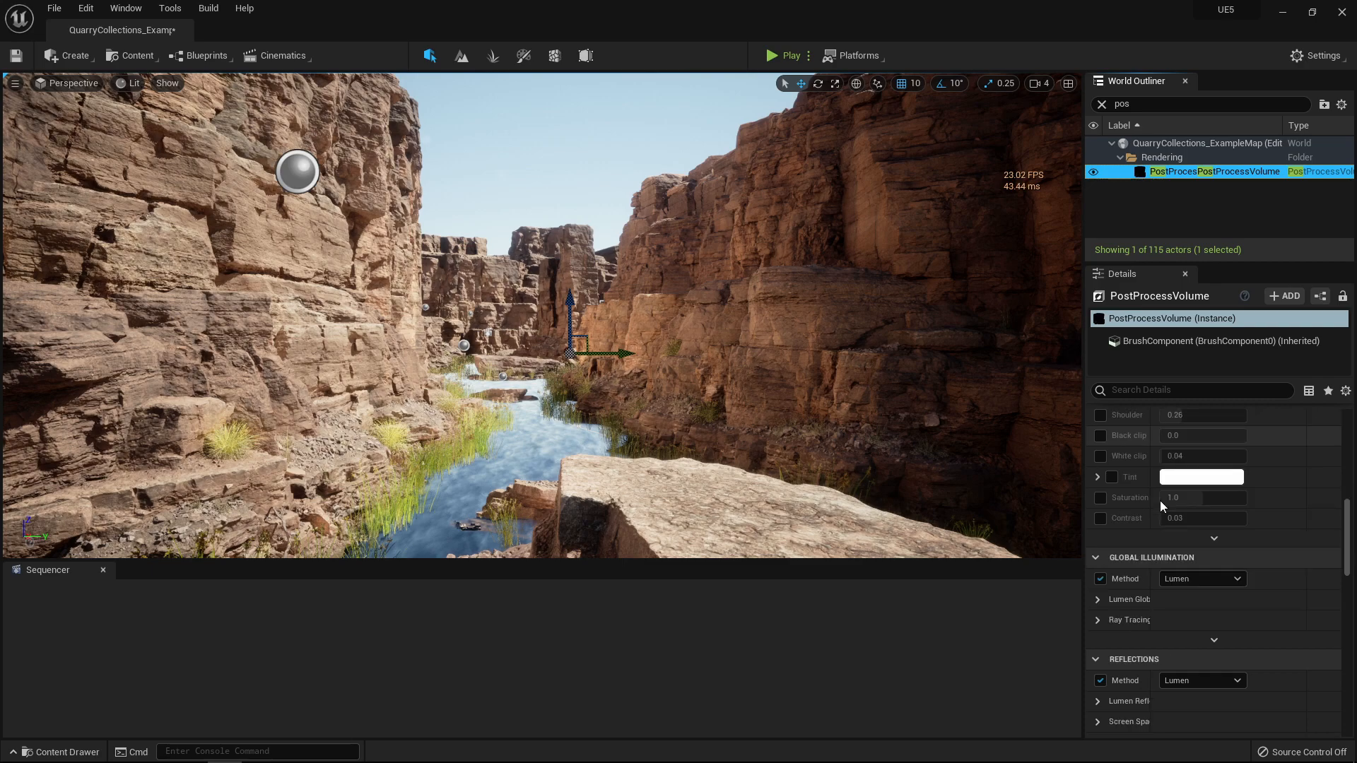
pyautogui.click(1192, 510)
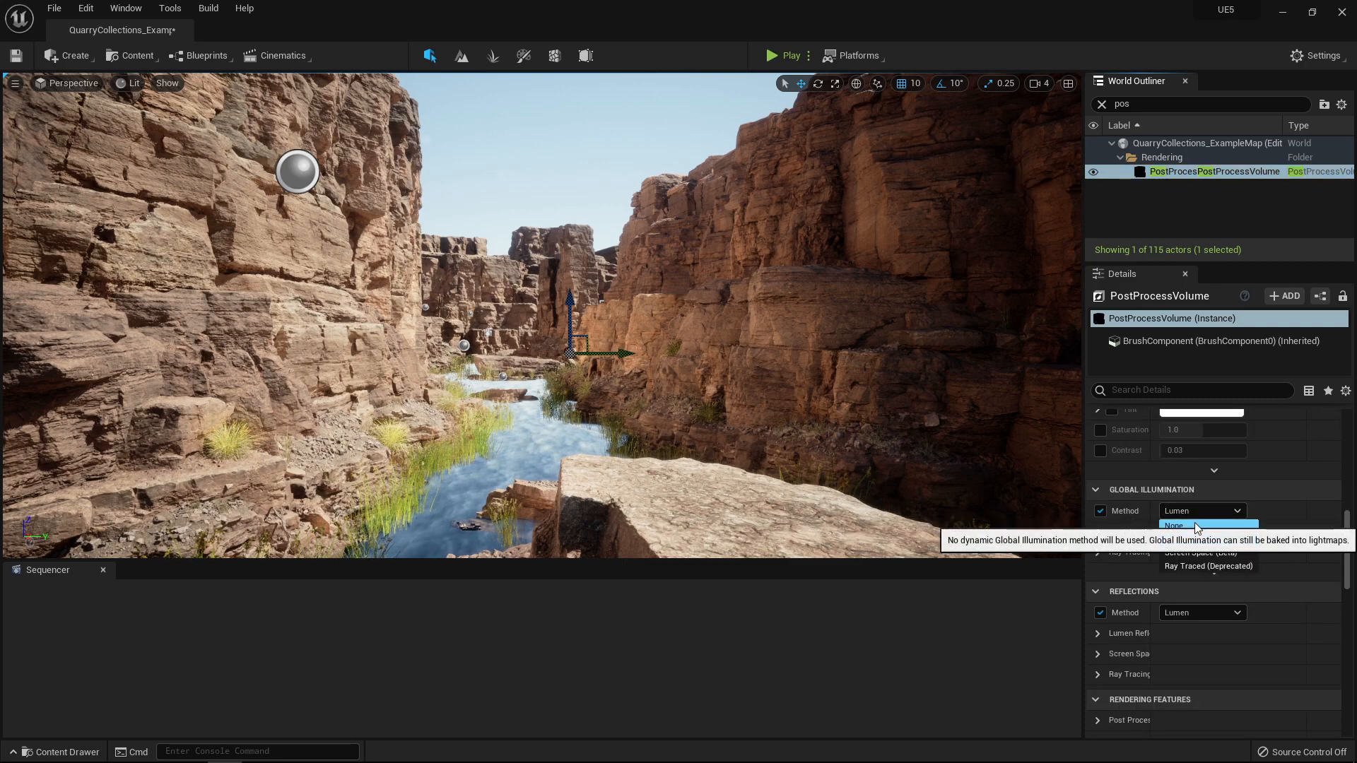
pyautogui.click(1194, 523)
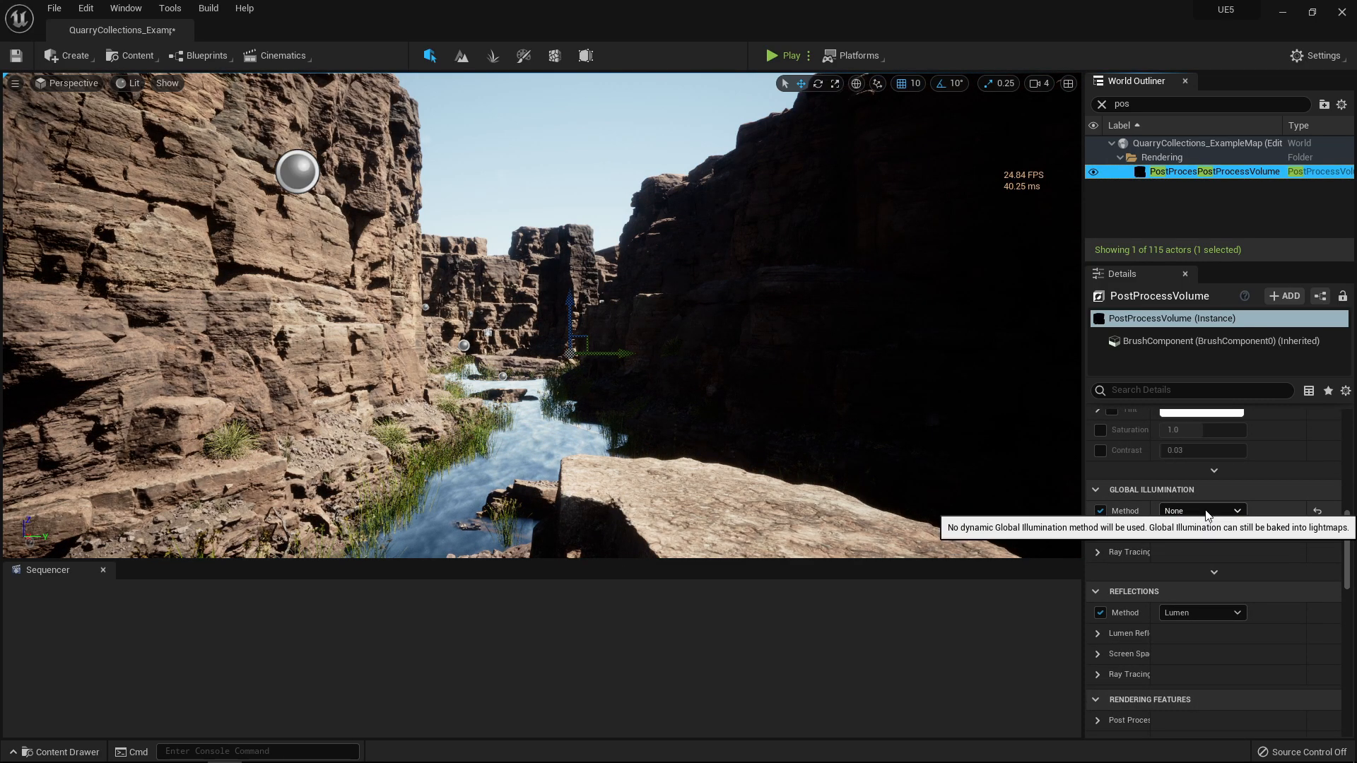
pyautogui.click(1202, 513)
pyautogui.click(1205, 540)
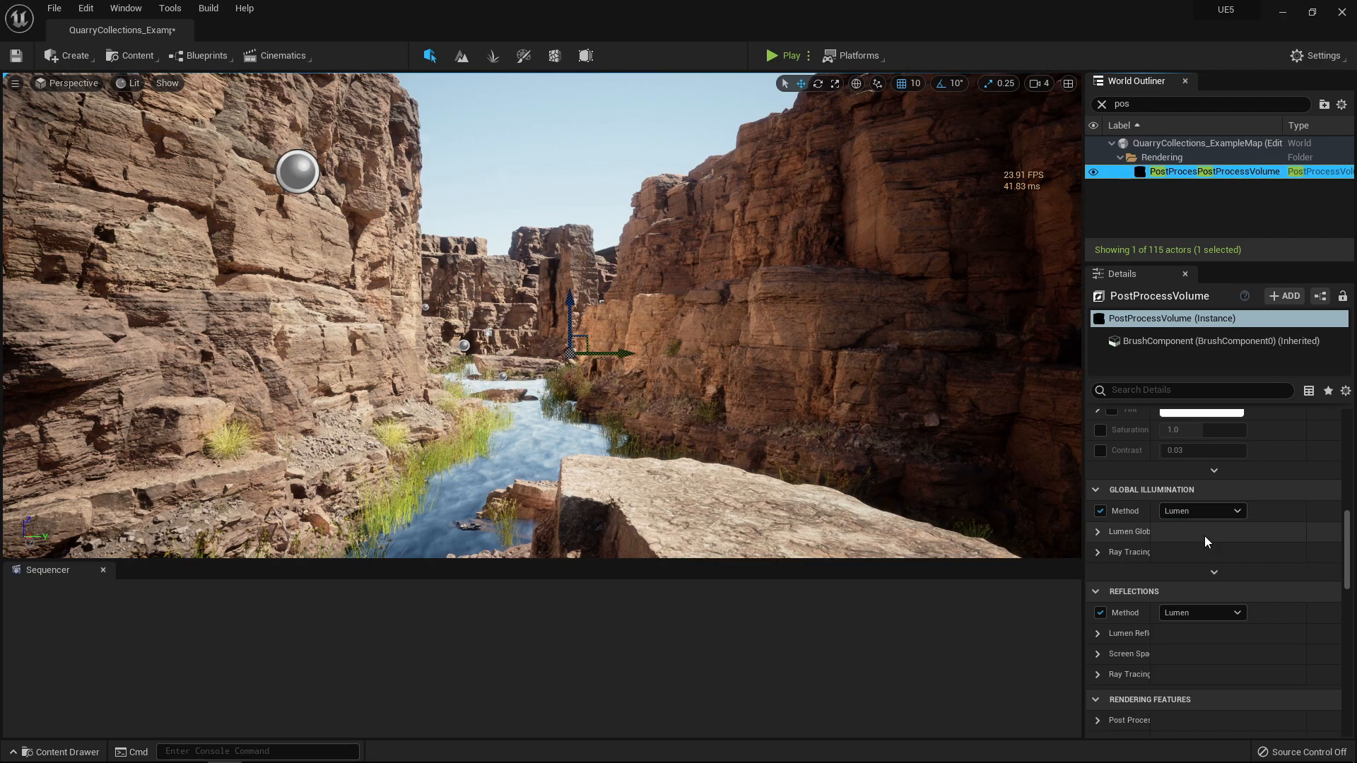
pyautogui.click(1205, 516)
pyautogui.click(1202, 526)
pyautogui.click(1202, 511)
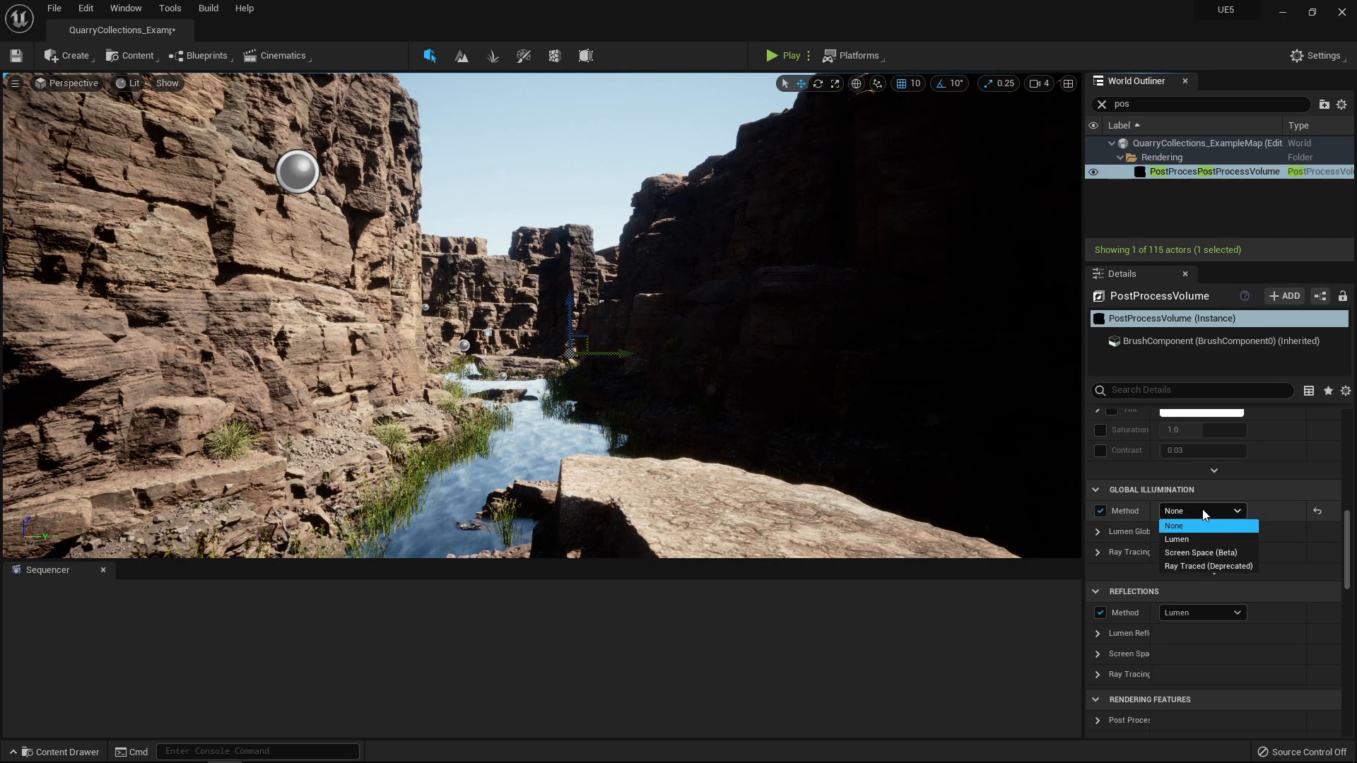
pyautogui.click(1197, 534)
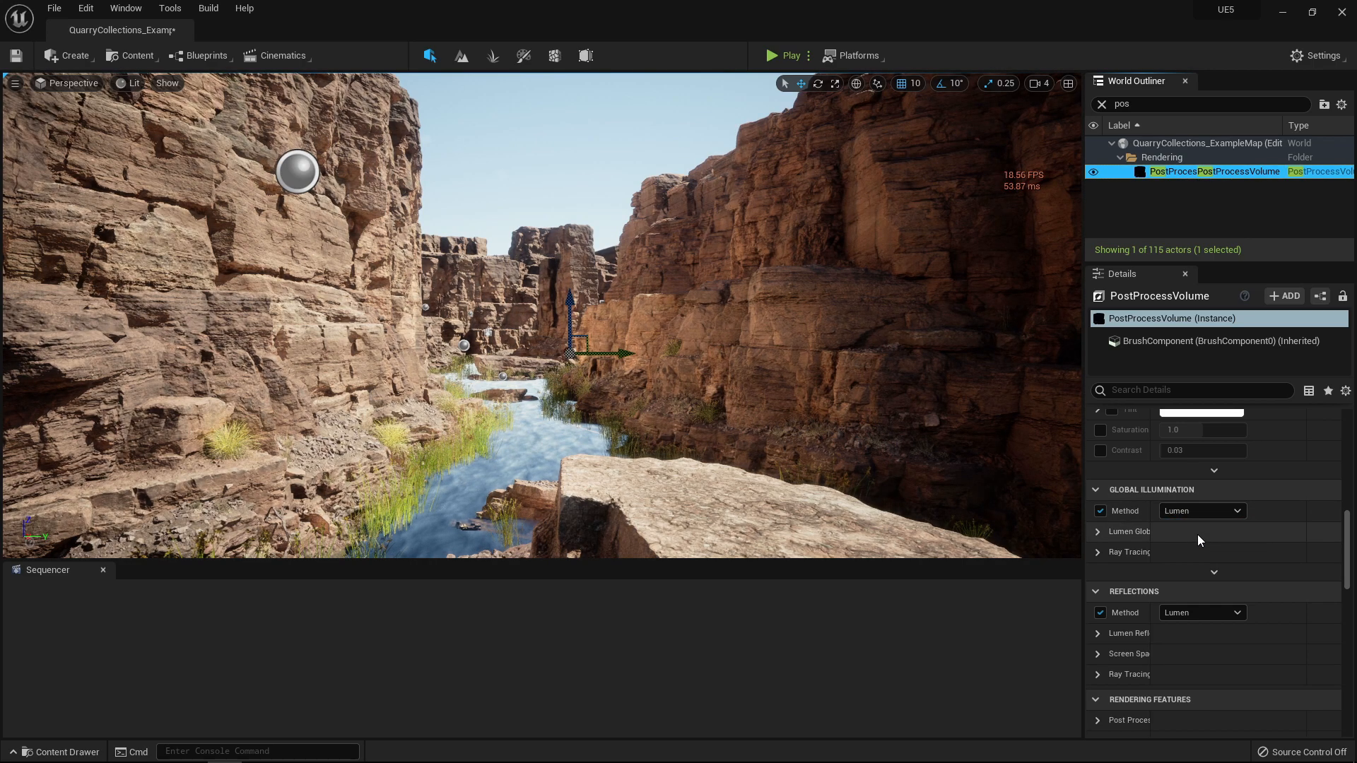
# - Move down toward the river rocks in the canyon and inspect the Nanite Overview visualization, then return the viewport to Lit
pyautogui.moveTo(626, 185); pyautogui.dragTo(607, 209, button='right')
pyautogui.press('d')
pyautogui.press('s')
pyautogui.press('a')
pyautogui.press('w')
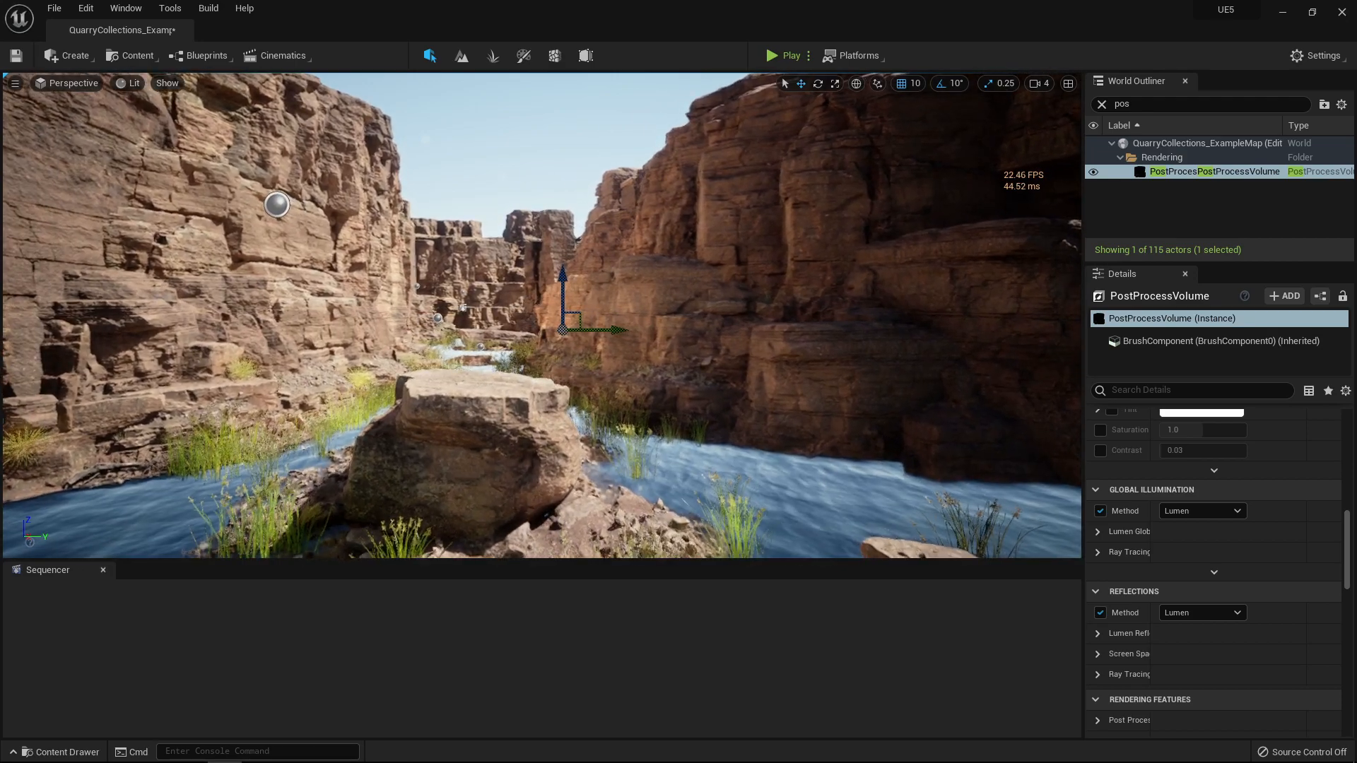
pyautogui.click(132, 85)
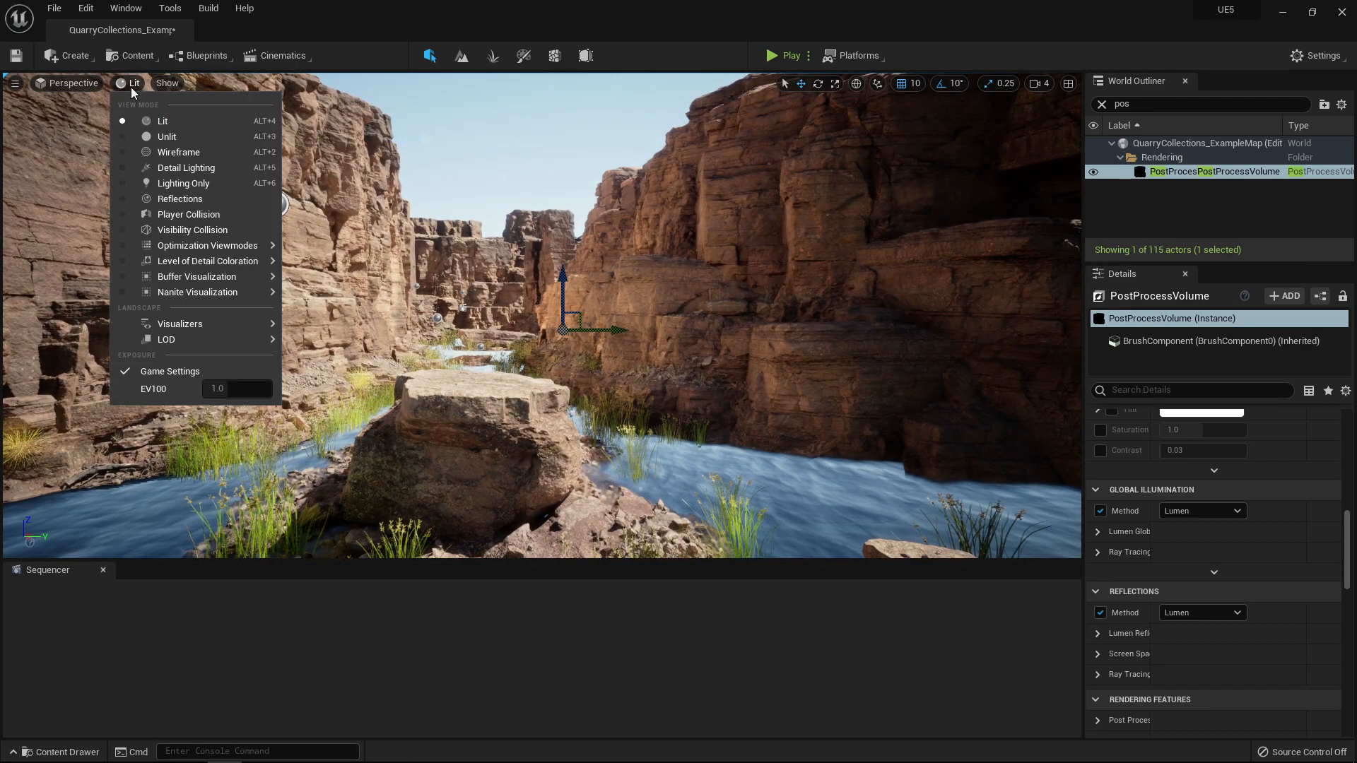
pyautogui.click(329, 309)
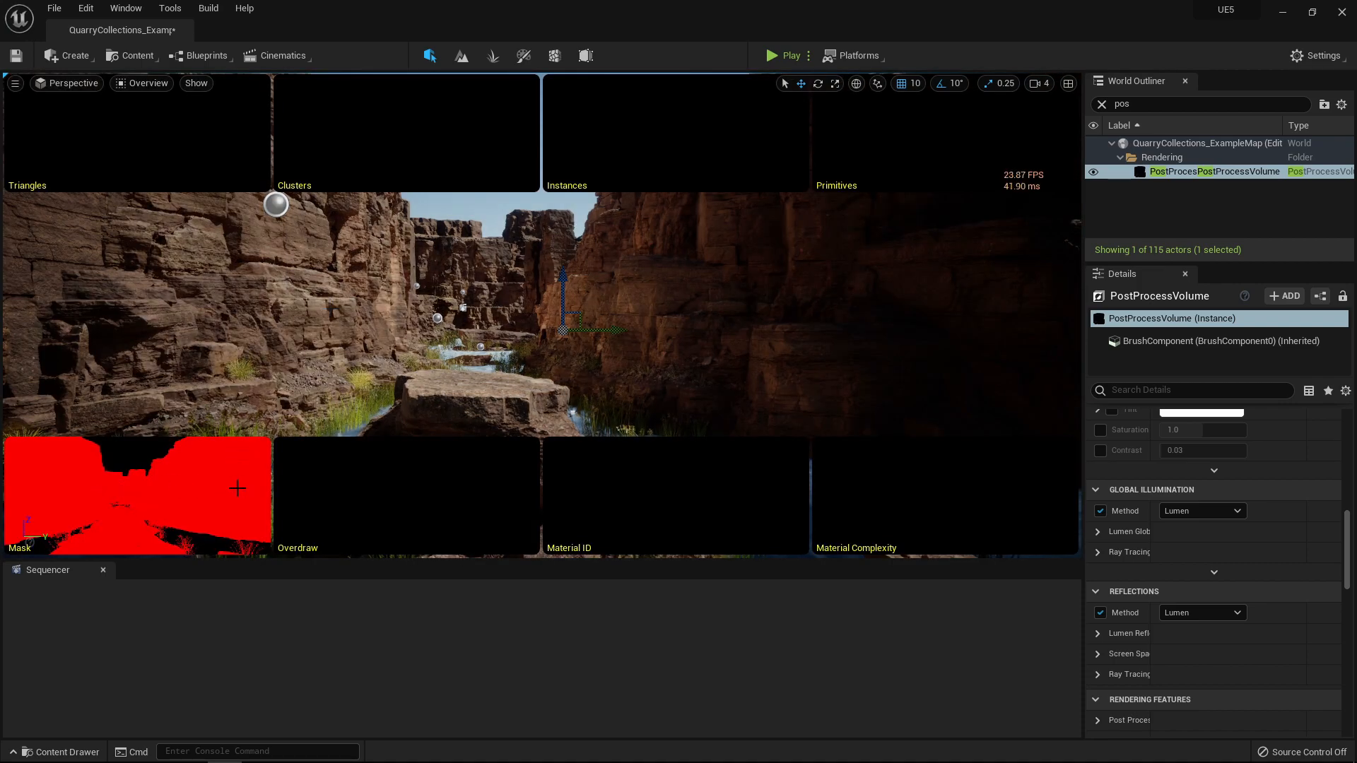
pyautogui.click(139, 85)
pyautogui.click(169, 120)
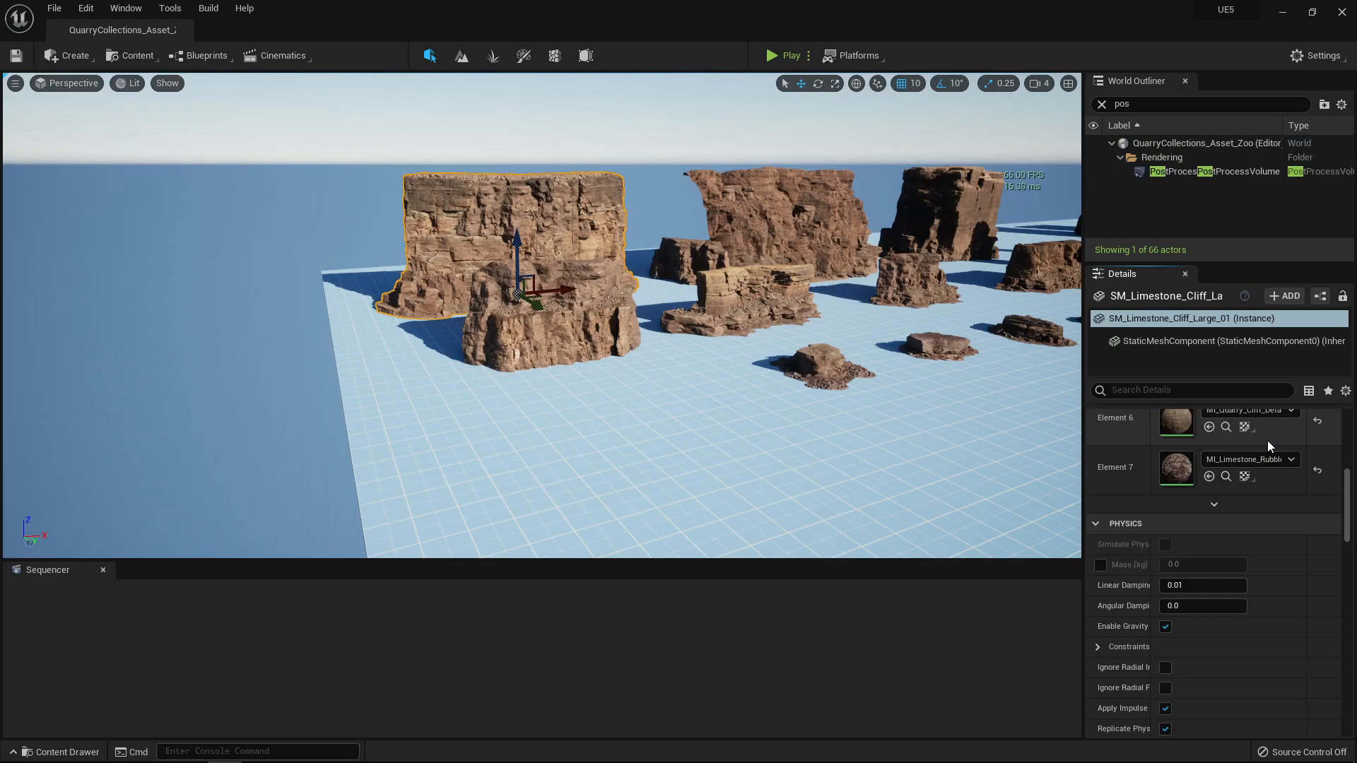
# - Review the component settings of SM_Limestone_Cliff_Large_01 in the asset zoo and locate its static mesh asset in the Geometry folder
pyautogui.scroll(-1, 1228, 530)
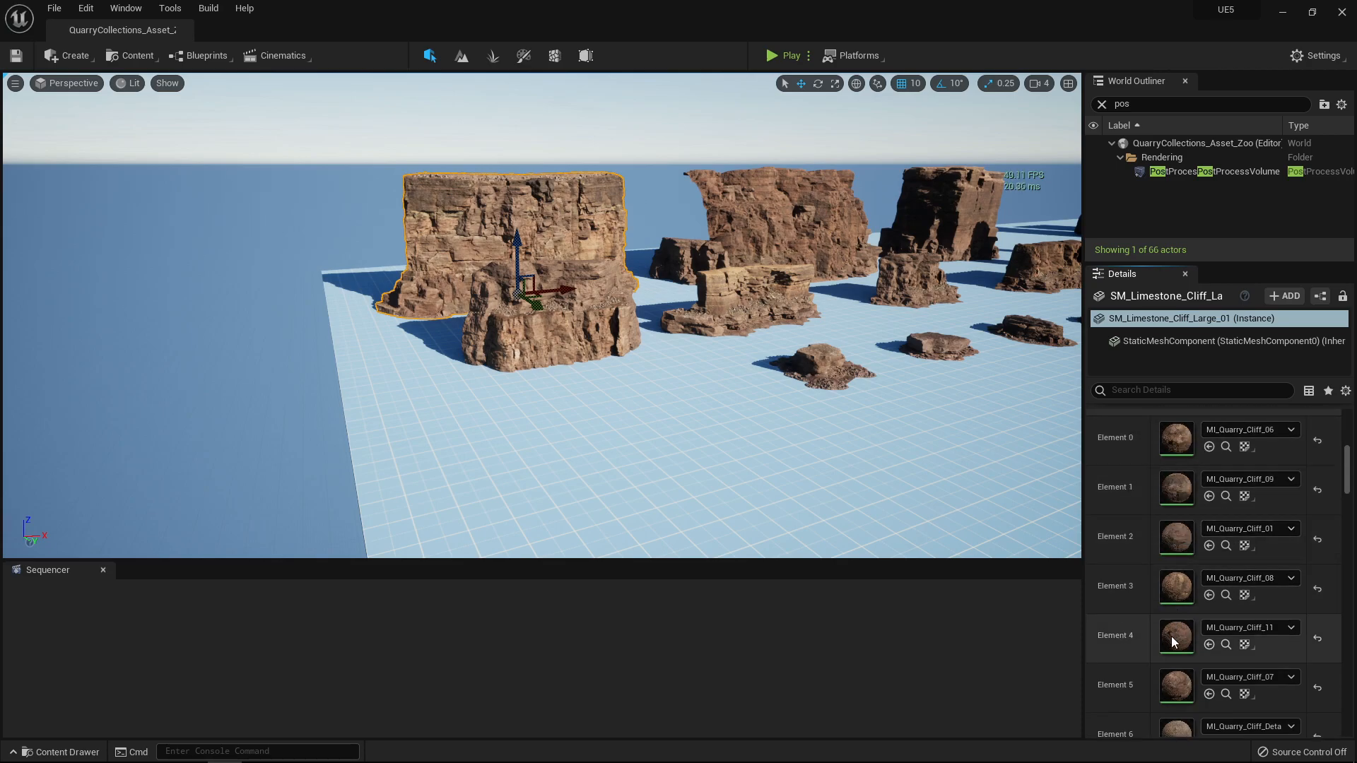
pyautogui.scroll(2, 1196, 456)
pyautogui.click(1226, 472)
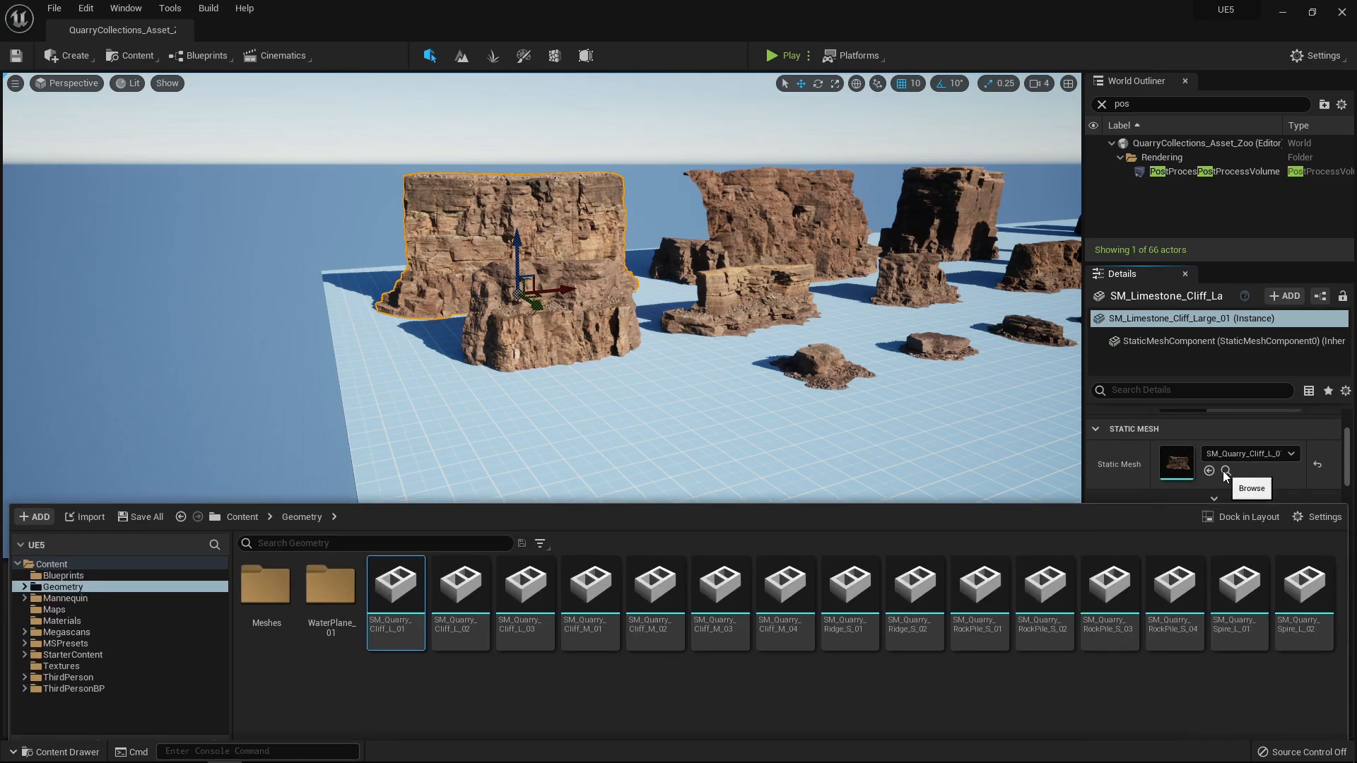
pyautogui.scroll(-10, 1266, 440)
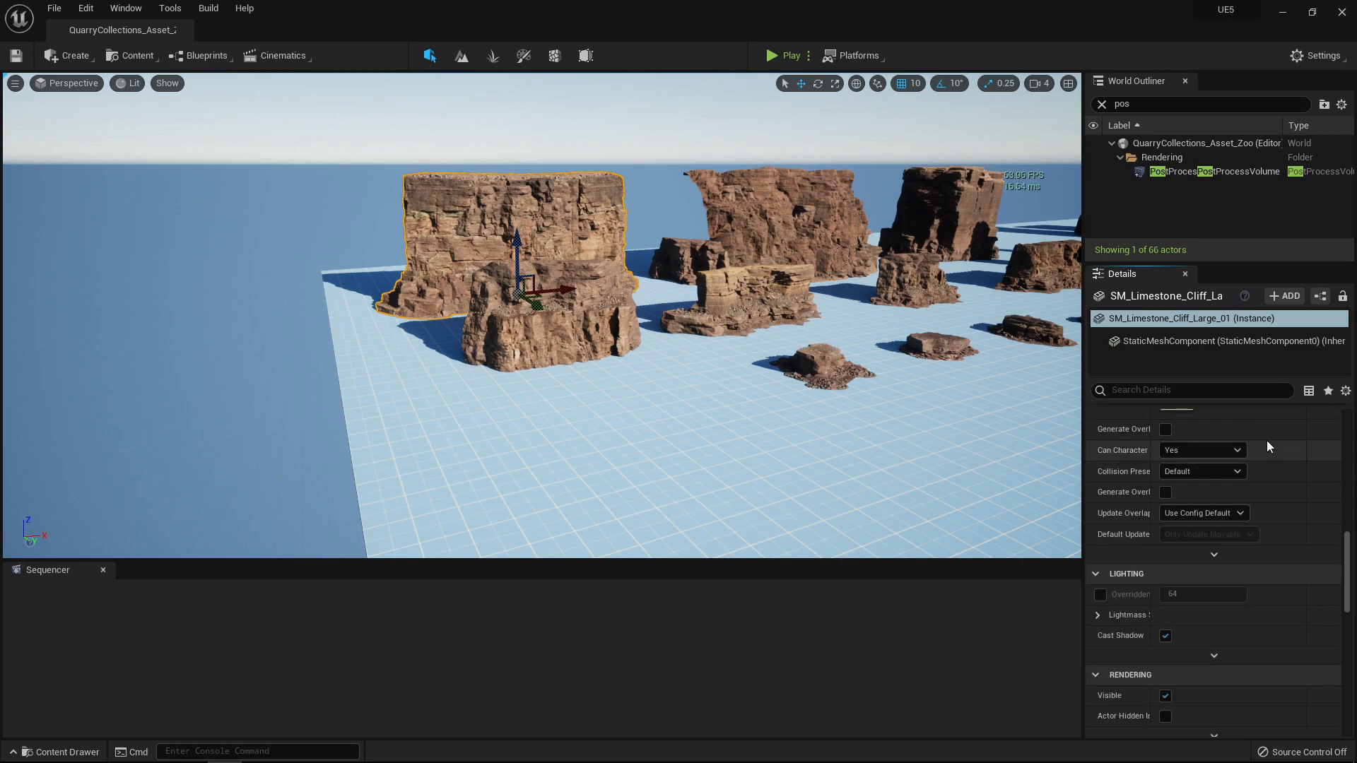
pyautogui.scroll(5, 1267, 439)
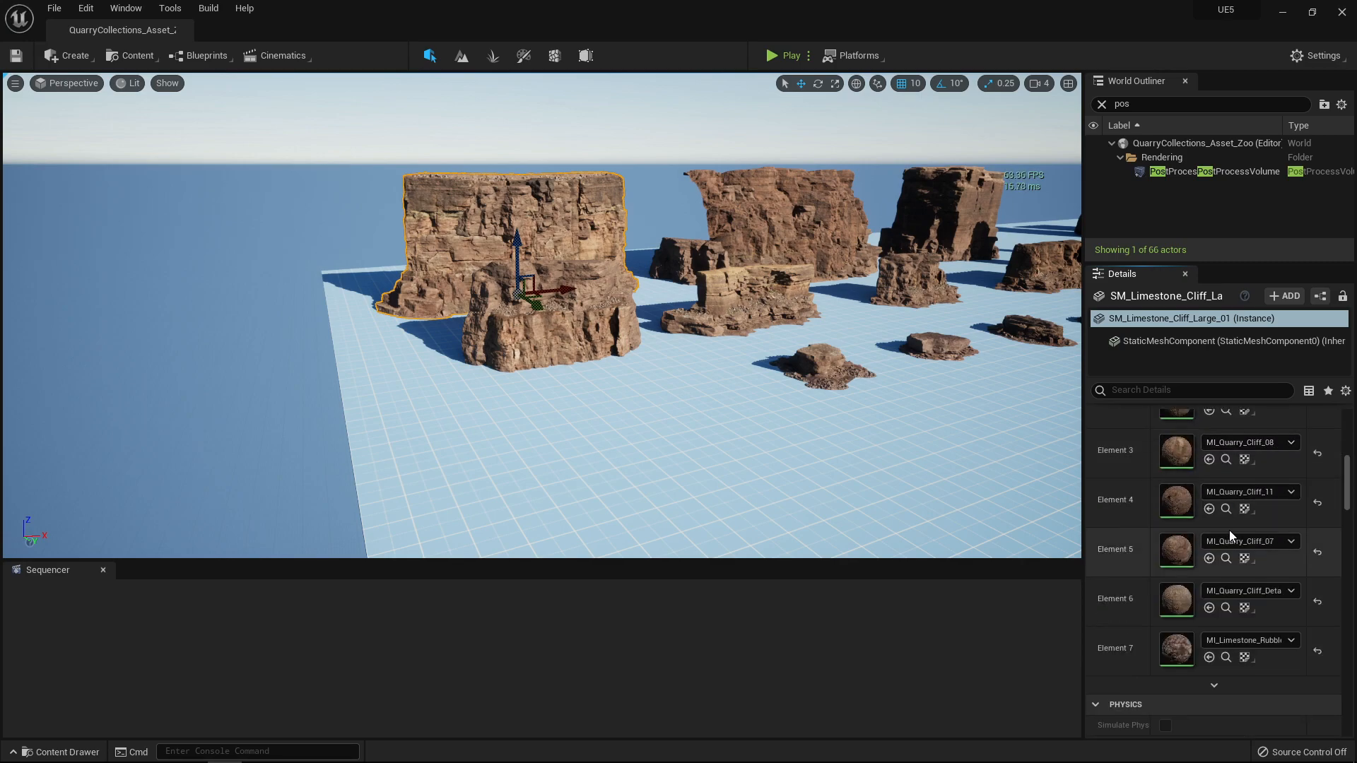
pyautogui.scroll(2, 1192, 437)
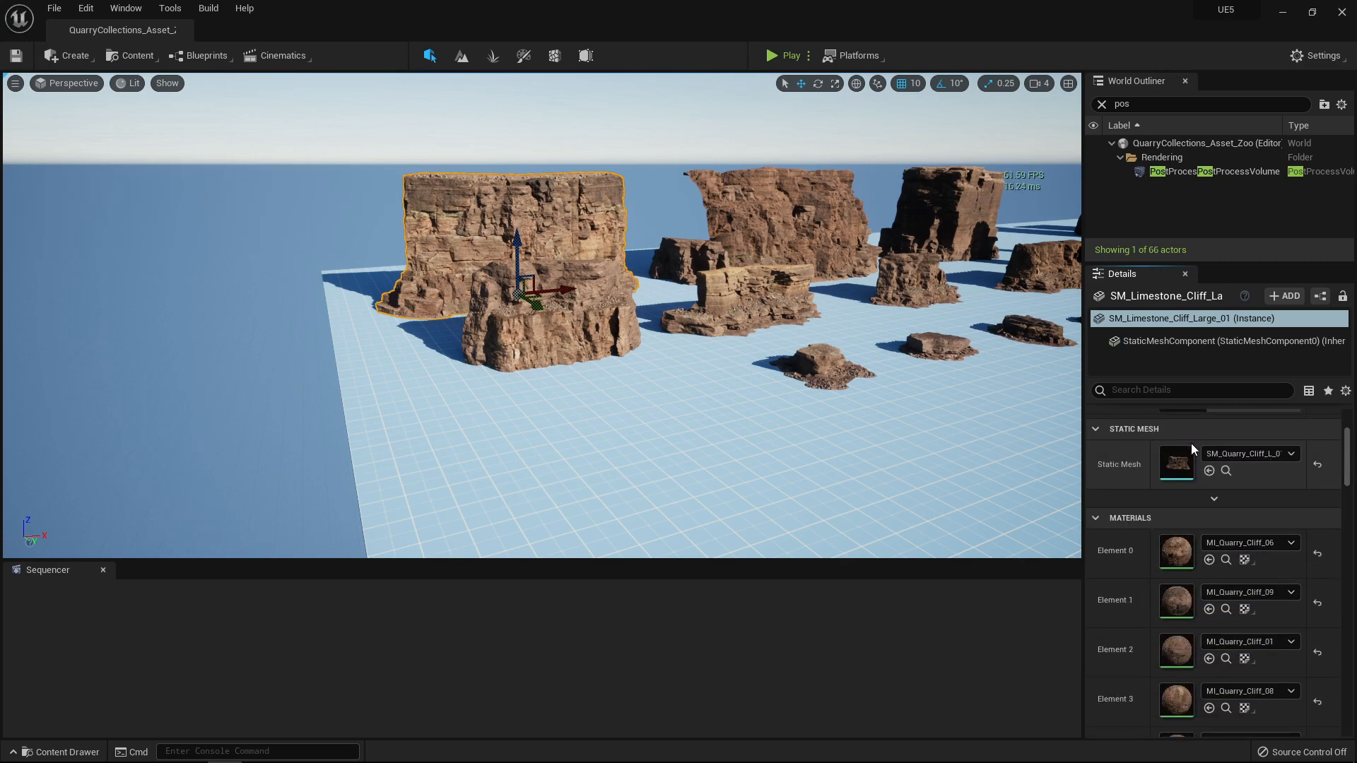
pyautogui.click(1226, 471)
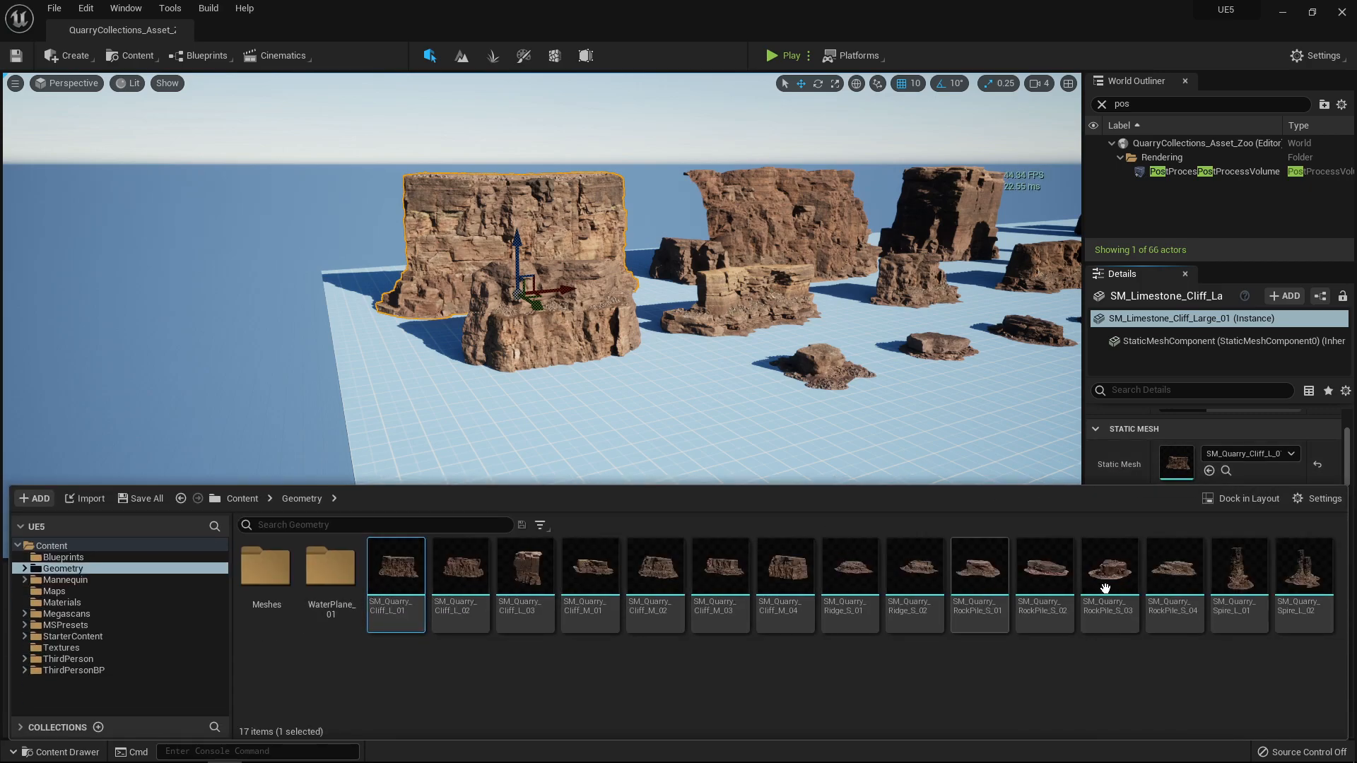
# - Enable Nanite on all the quarry static meshes in the Geometry folder
pyautogui.hotkey('ctrl', 'a')
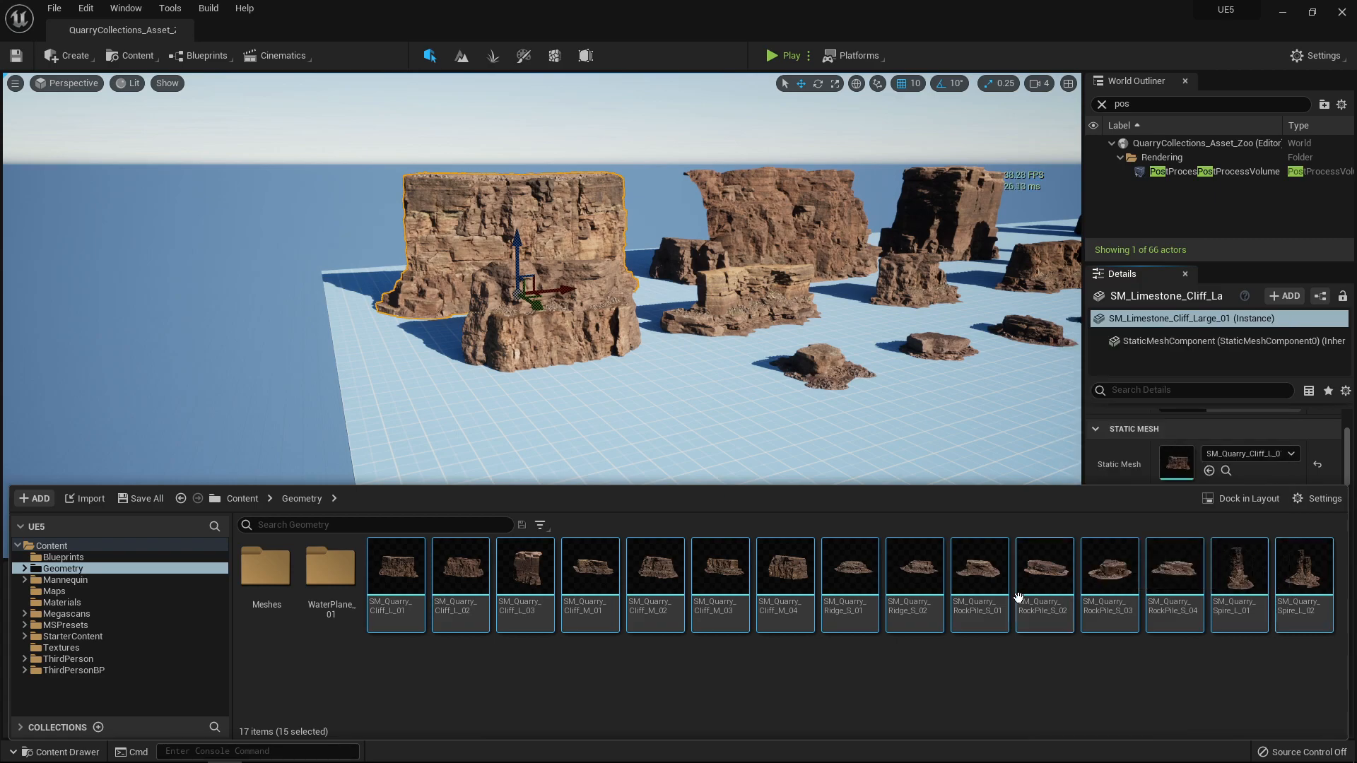
pyautogui.rightClick(926, 581)
pyautogui.moveTo(1003, 184)
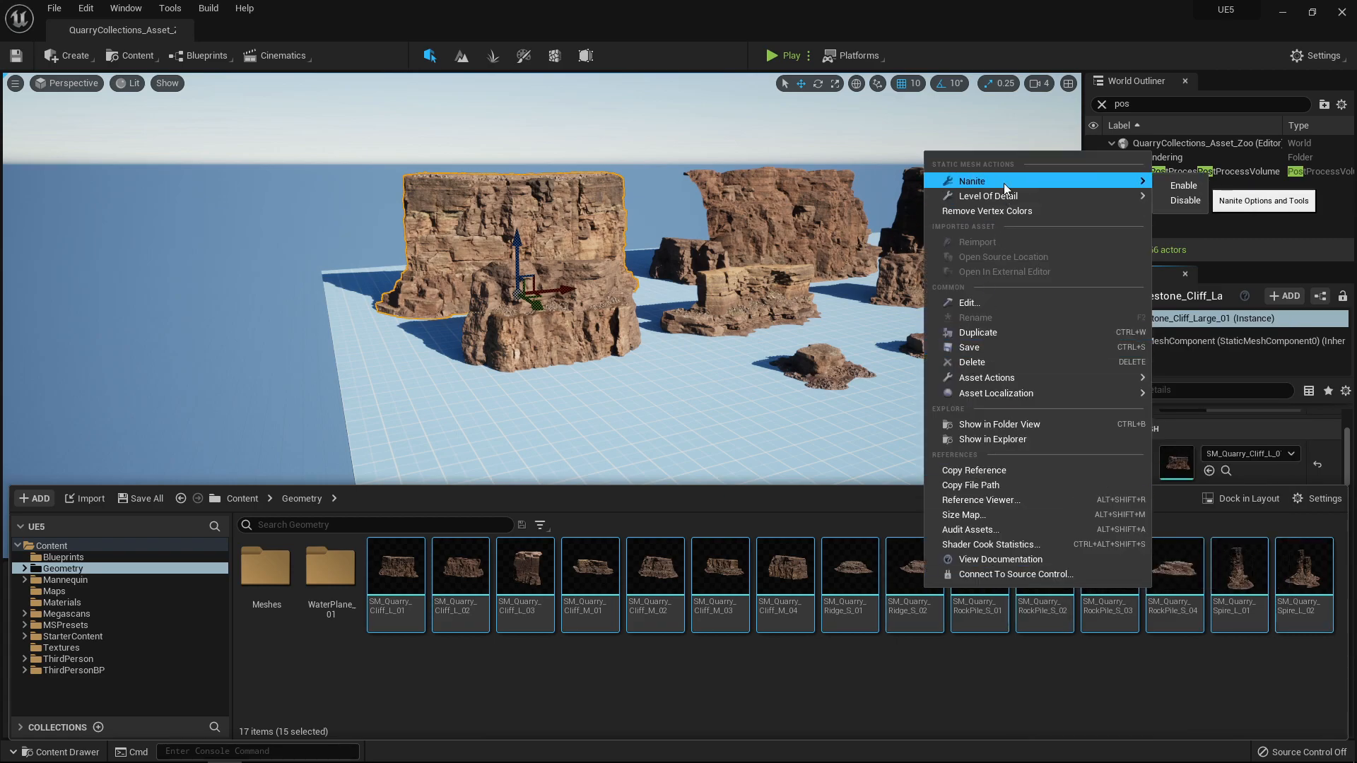
pyautogui.click(1179, 184)
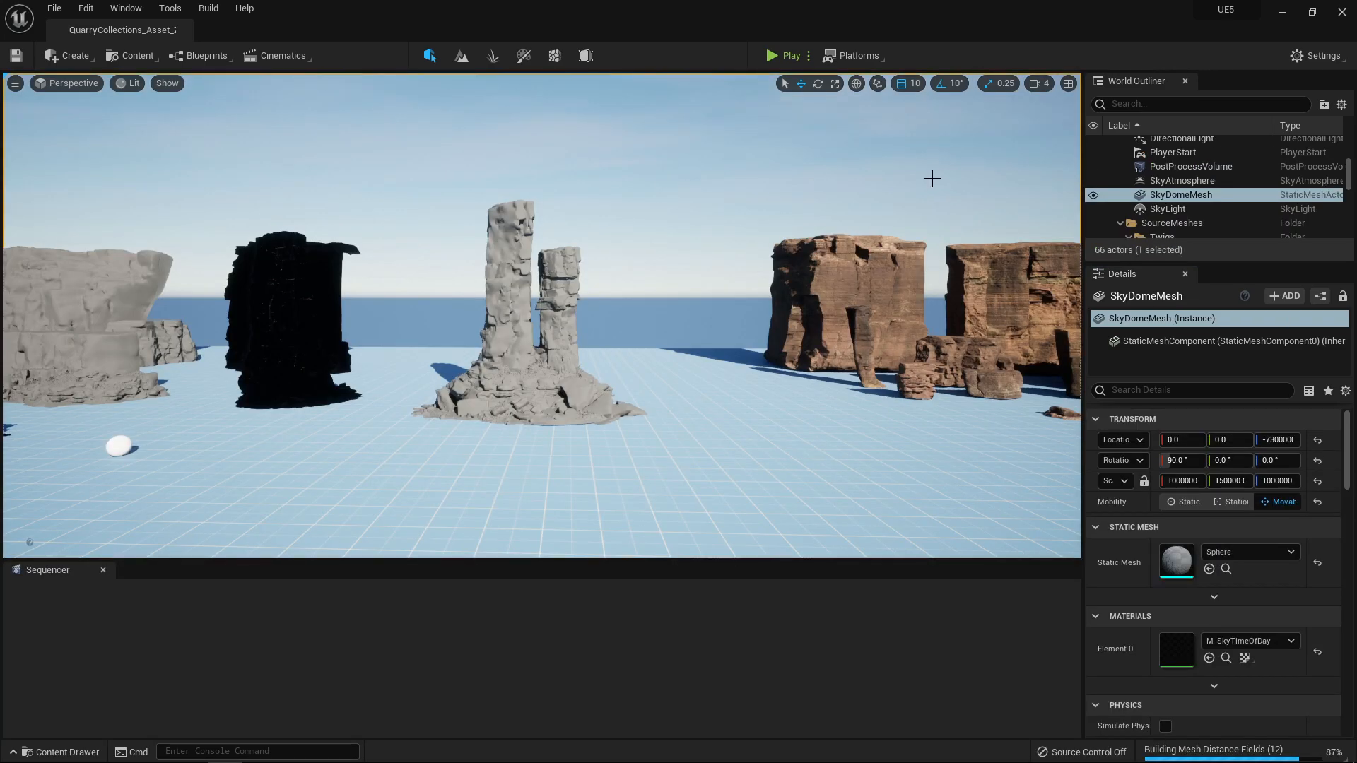
# - Fly around the asset zoo and examine how the rock meshes' materials render
pyautogui.moveTo(930, 176); pyautogui.dragTo(930, 176, button='right')
pyautogui.press('w')
pyautogui.press('s')
pyautogui.press('w')
# - Open the QuarryCollections_ExampleMap level from the Maps folder and look at the canyon's cliffs and river
pyautogui.hotkey('ctrl', 'space')
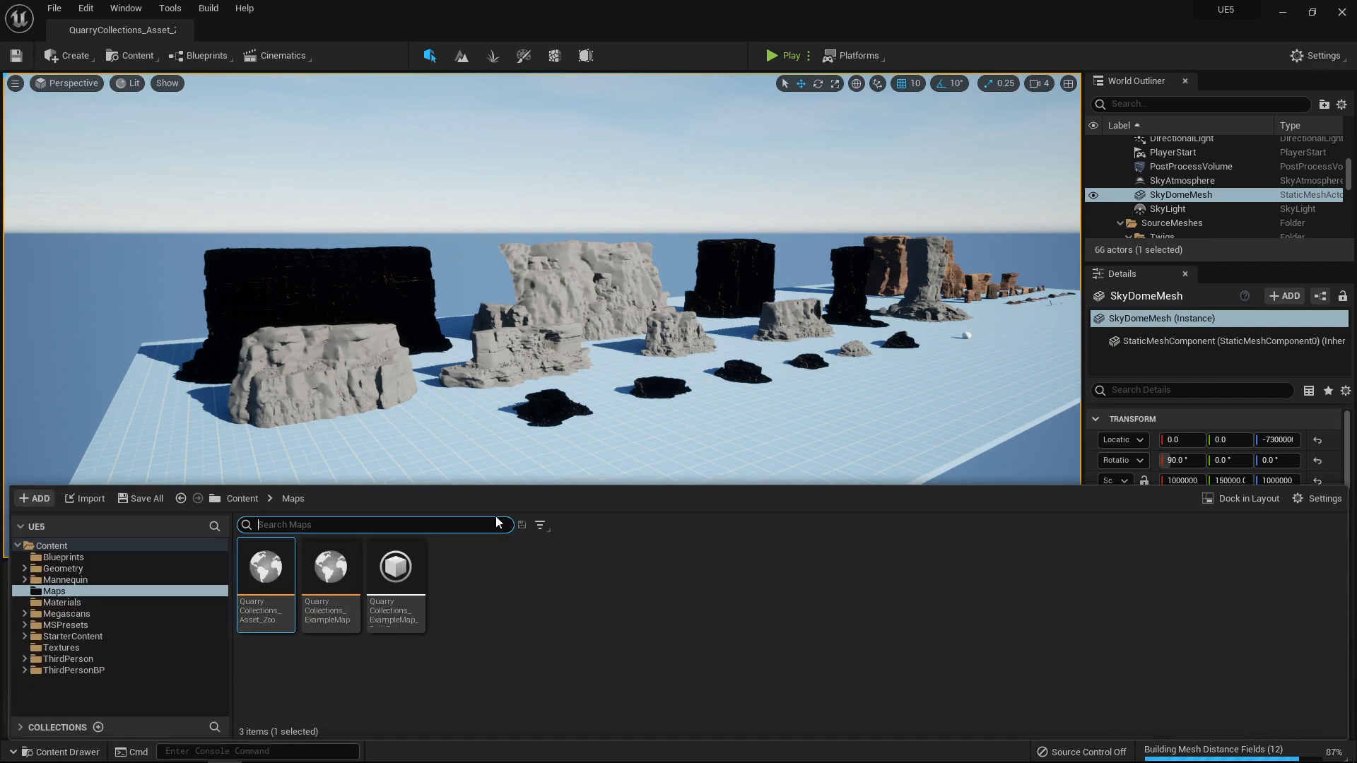
pyautogui.doubleClick(331, 579)
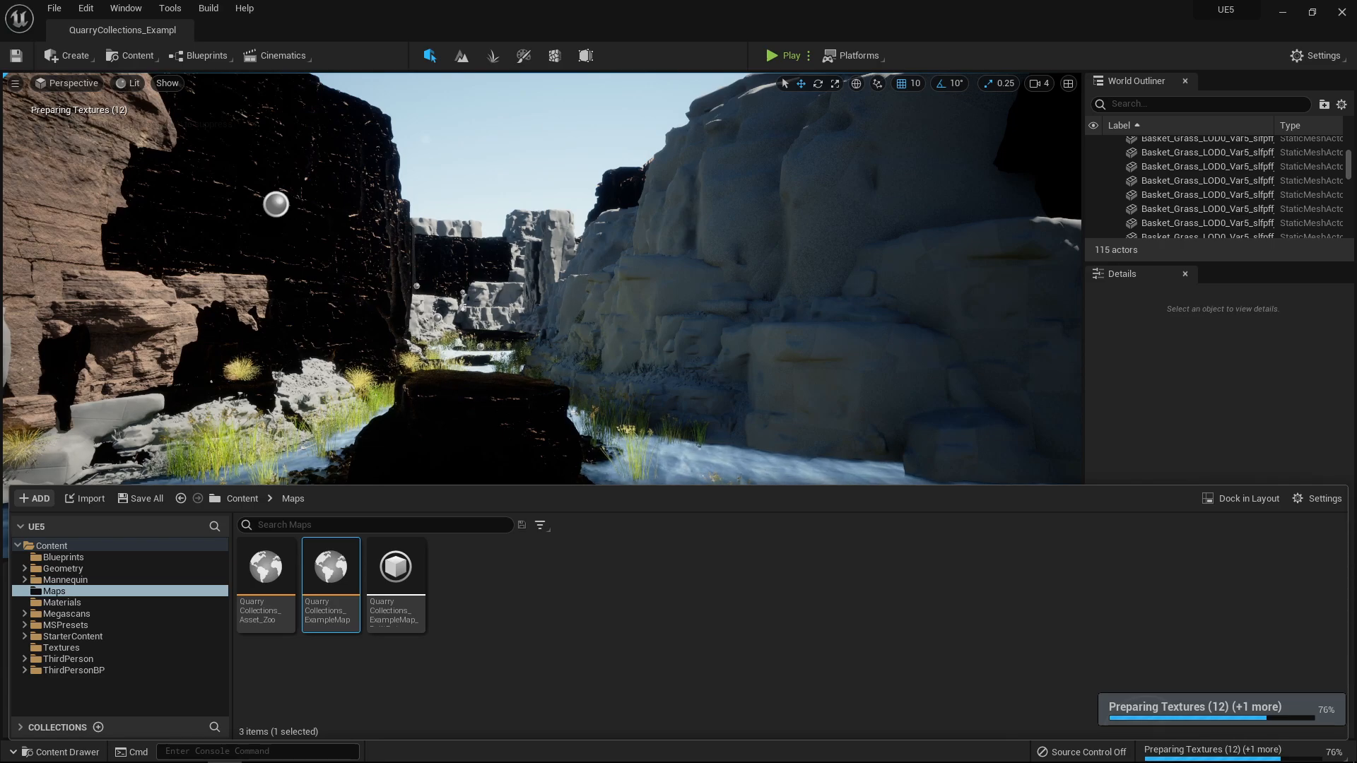
pyautogui.moveTo(536, 140); pyautogui.dragTo(424, 169, button='right')
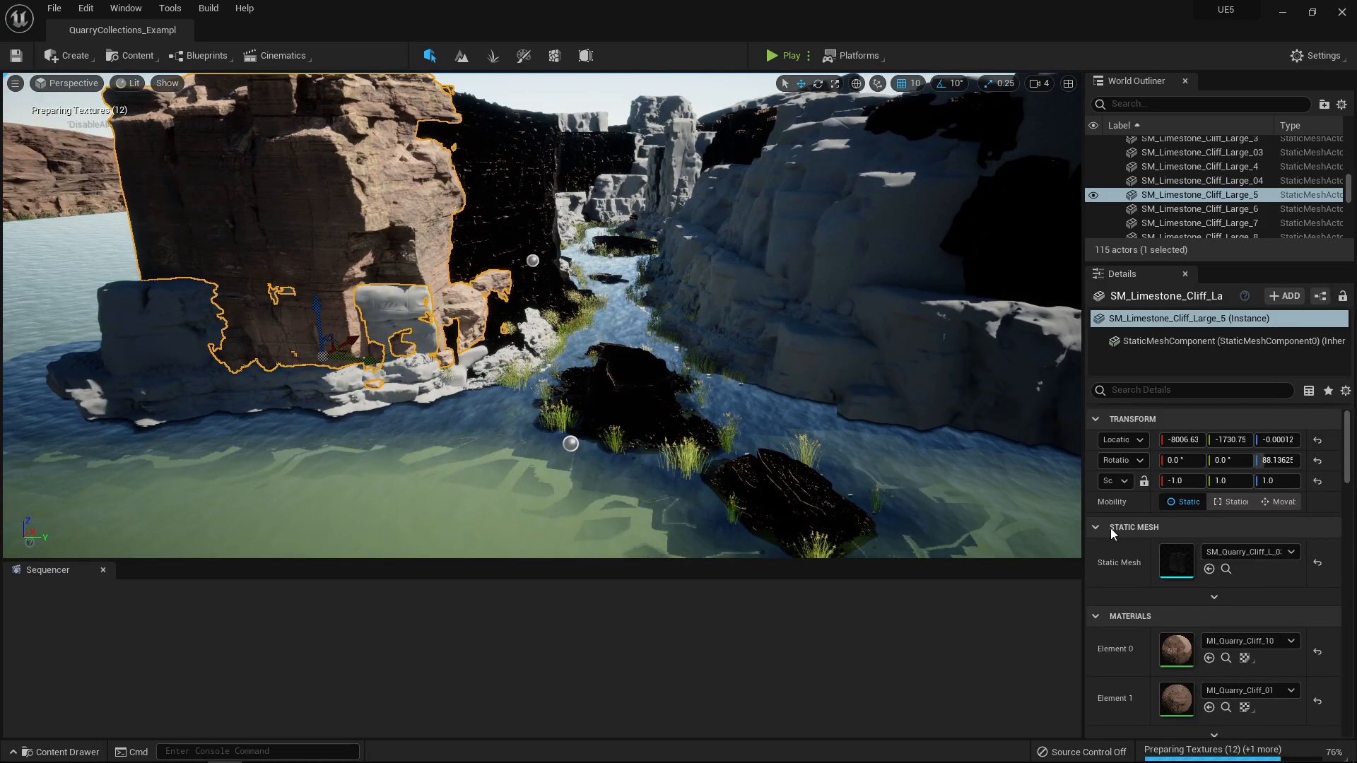
# - Open the static mesh used by SM_Limestone_Cliff_Large_5 and examine its surface and Nanite settings
pyautogui.doubleClick(1190, 561)
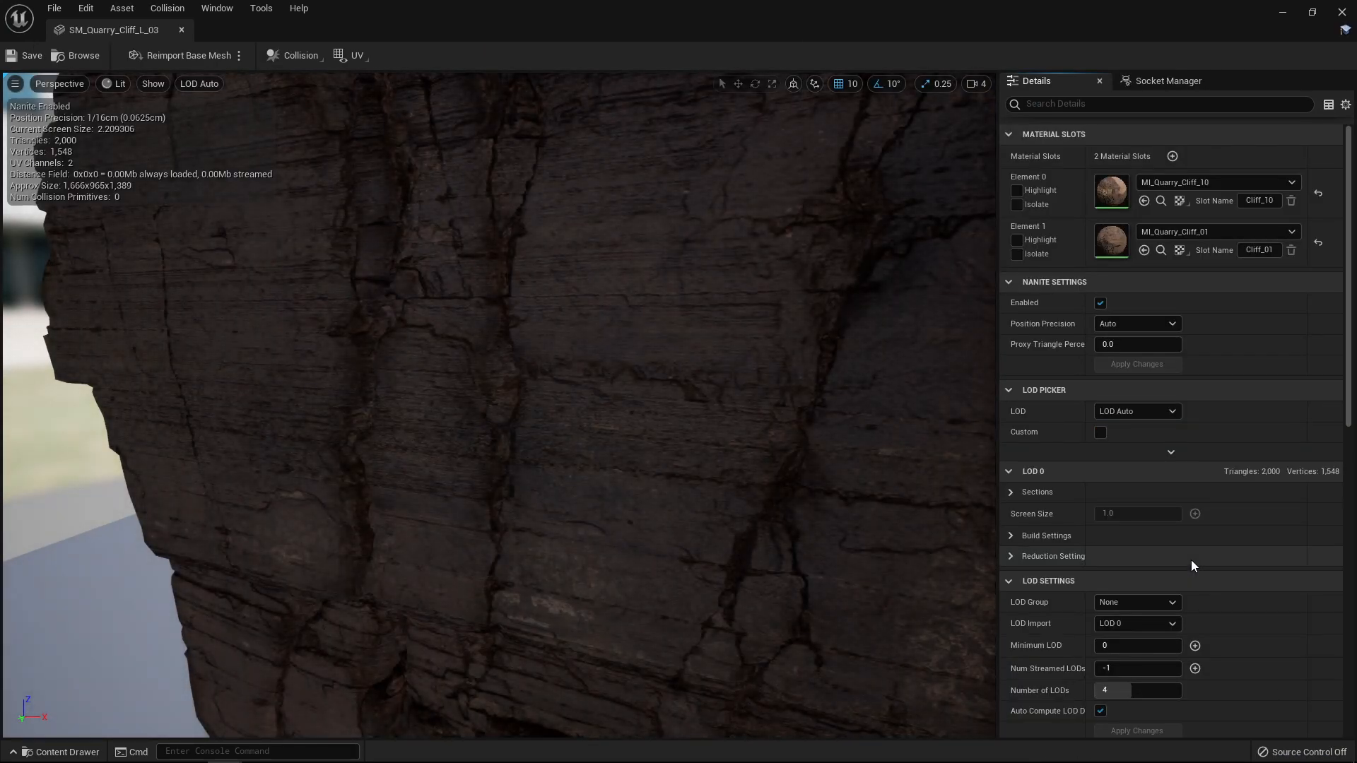
pyautogui.scroll(-4, 574, 333)
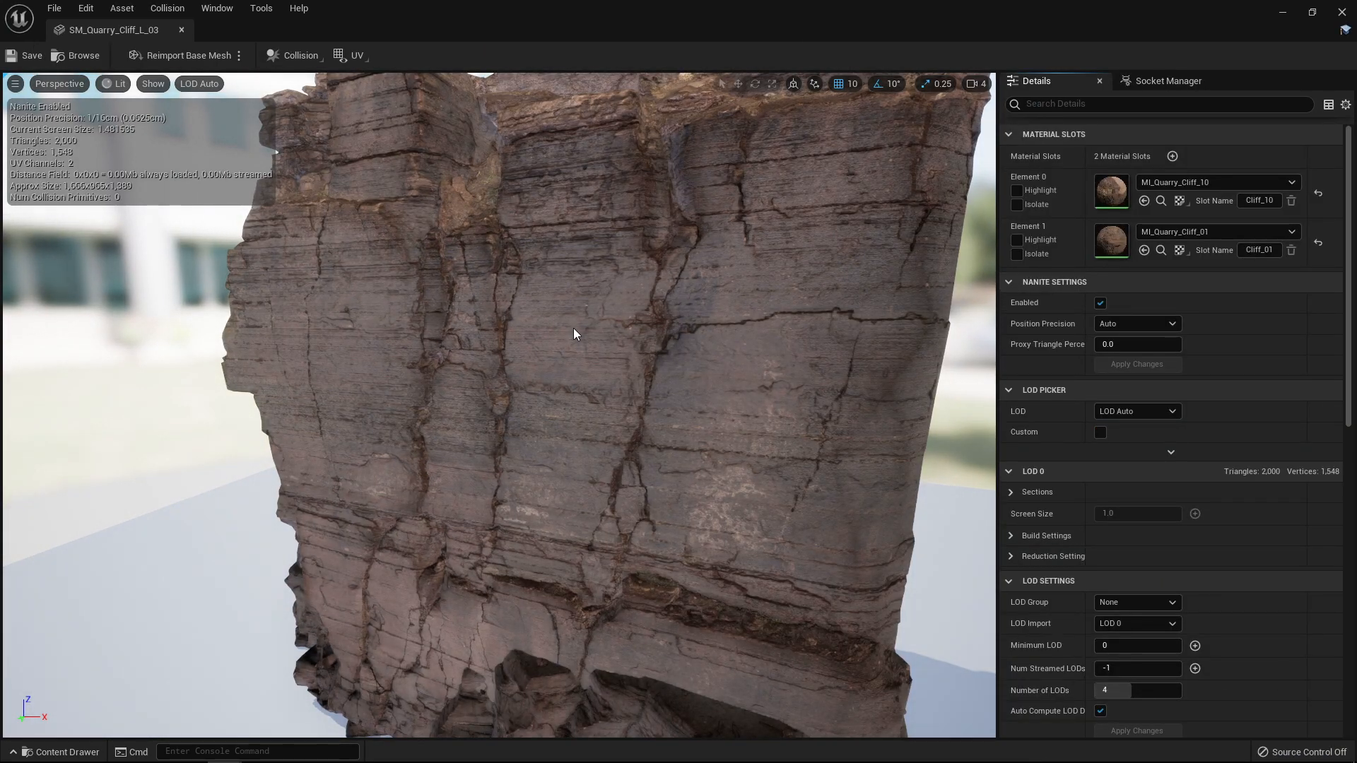
pyautogui.scroll(-4, 574, 329)
pyautogui.keyDown('alt'); pyautogui.moveTo(614, 334); pyautogui.dragTo(565, 367); pyautogui.keyUp('alt')
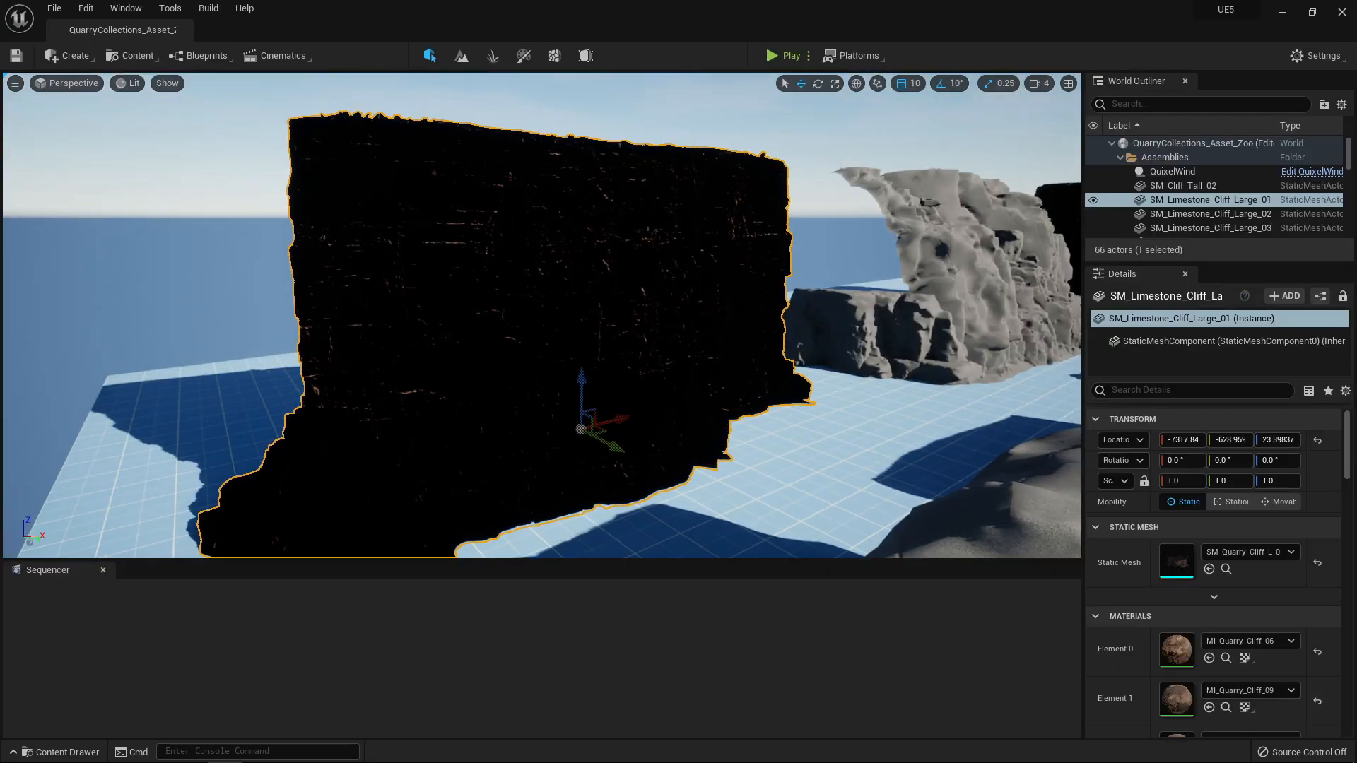
# - Open the static mesh used by SM_Limestone_Cliff_Large_01 in the asset zoo and inspect the cliff from several angles
pyautogui.doubleClick(1176, 562)
pyautogui.moveTo(697, 278); pyautogui.dragTo(488, 251)
pyautogui.scroll(-2, 553, 248)
pyautogui.moveTo(647, 256); pyautogui.dragTo(647, 375)
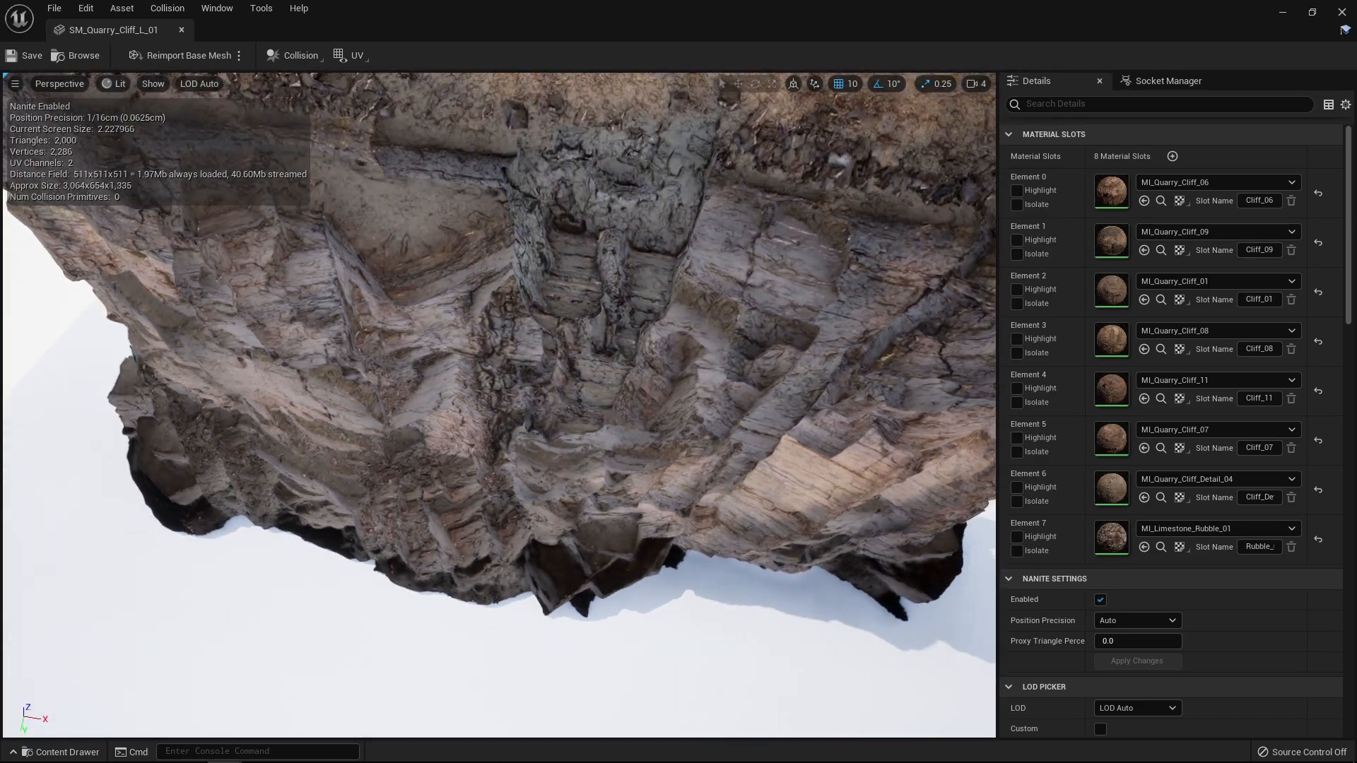
pyautogui.scroll(-2, 647, 256)
pyautogui.moveTo(464, 258); pyautogui.dragTo(614, 269)
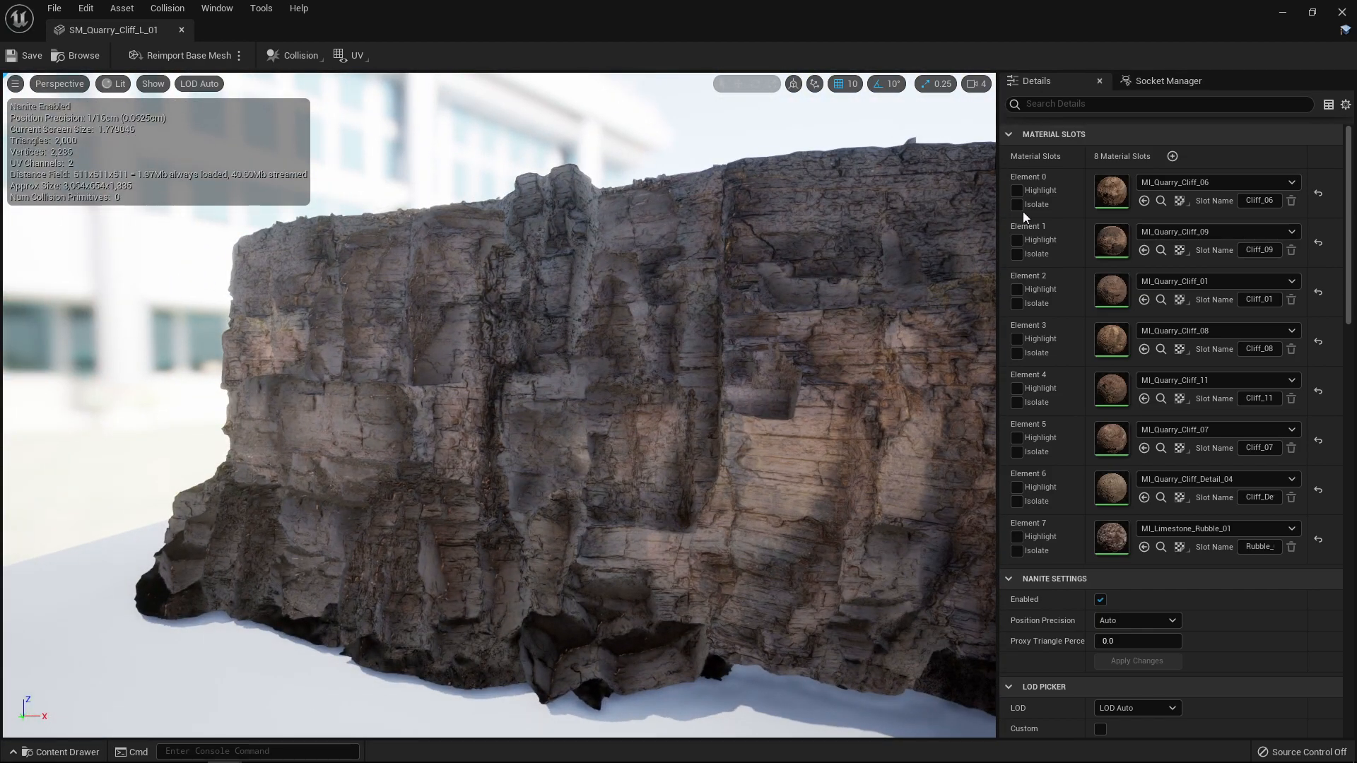
# - Open the mesh's Element 0 material instance, MI_Quarry_Cliff_06, to review its parameters, and look inside the M_MS_Default_Material folder in MSPresets
pyautogui.doubleClick(1115, 182)
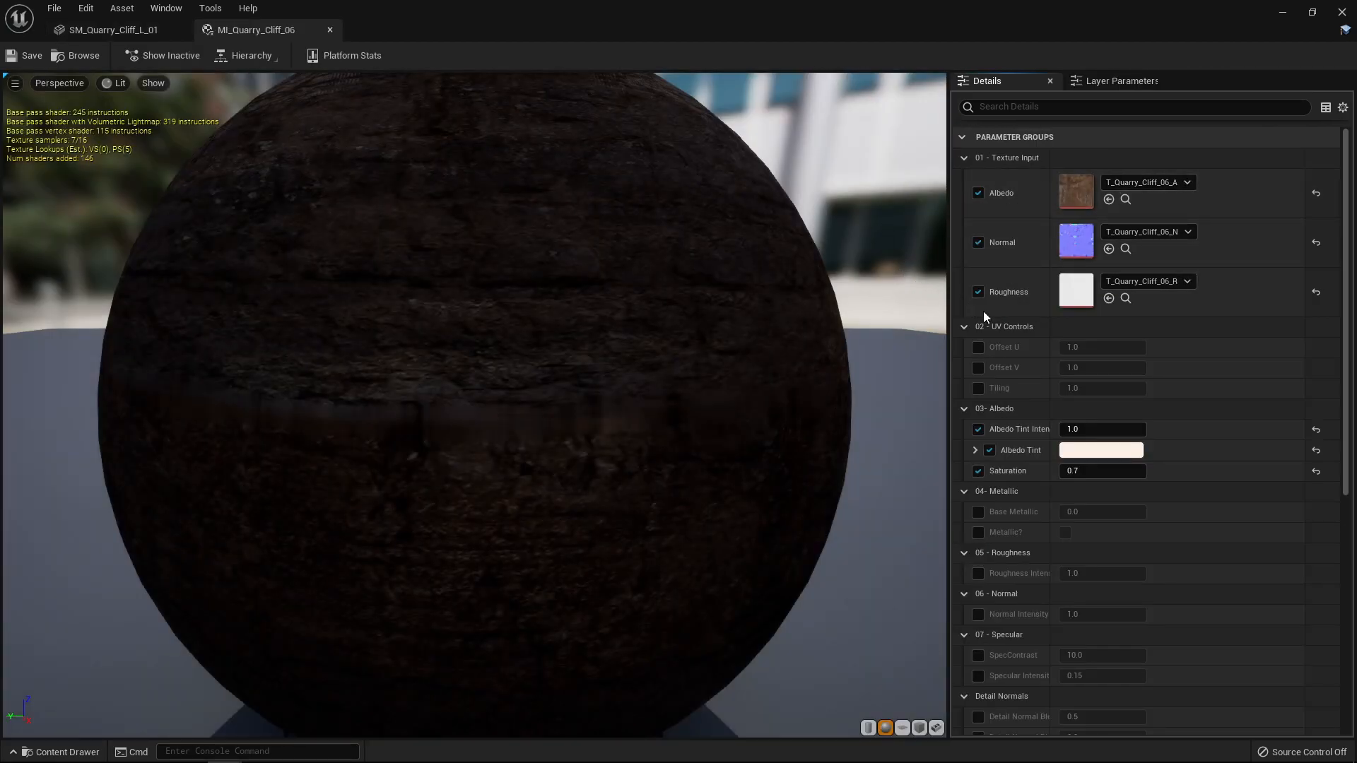
pyautogui.scroll(-6, 989, 317)
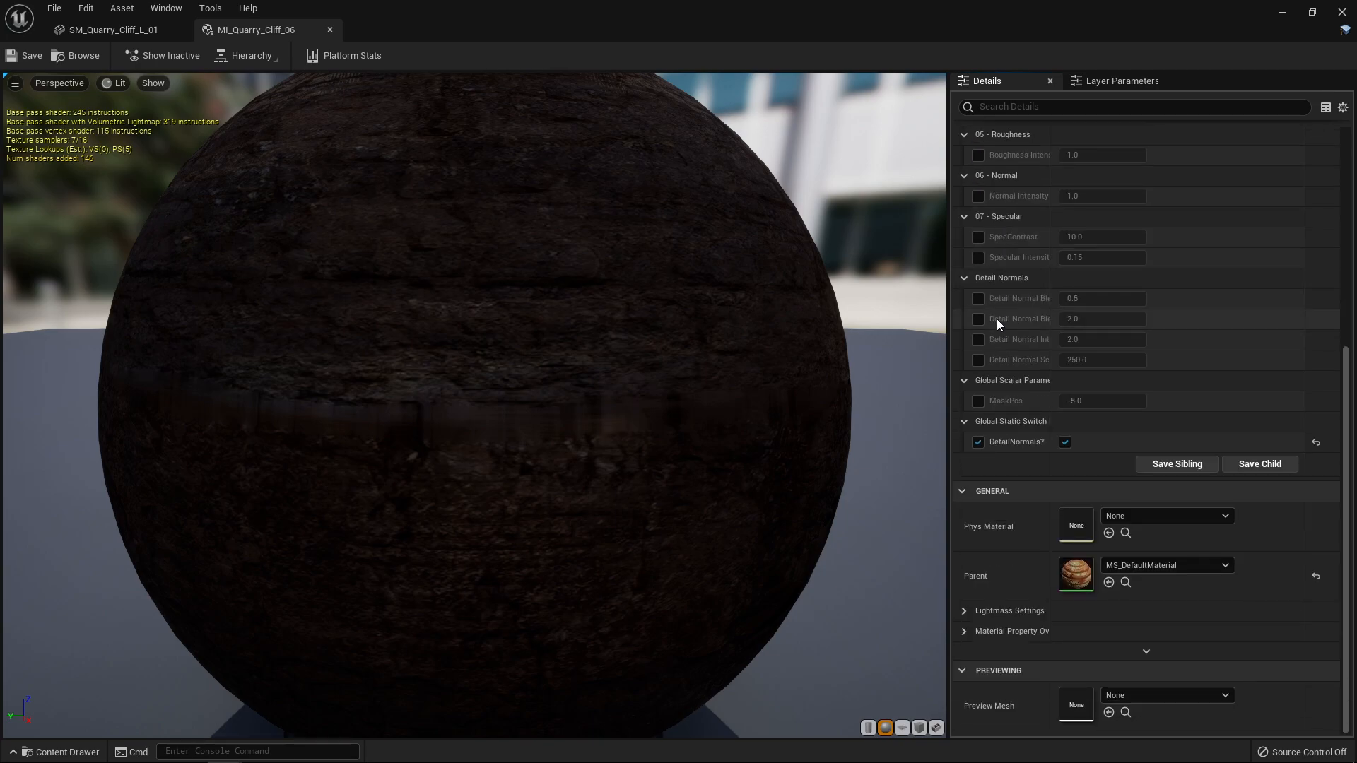
pyautogui.hotkey('ctrl', 'space')
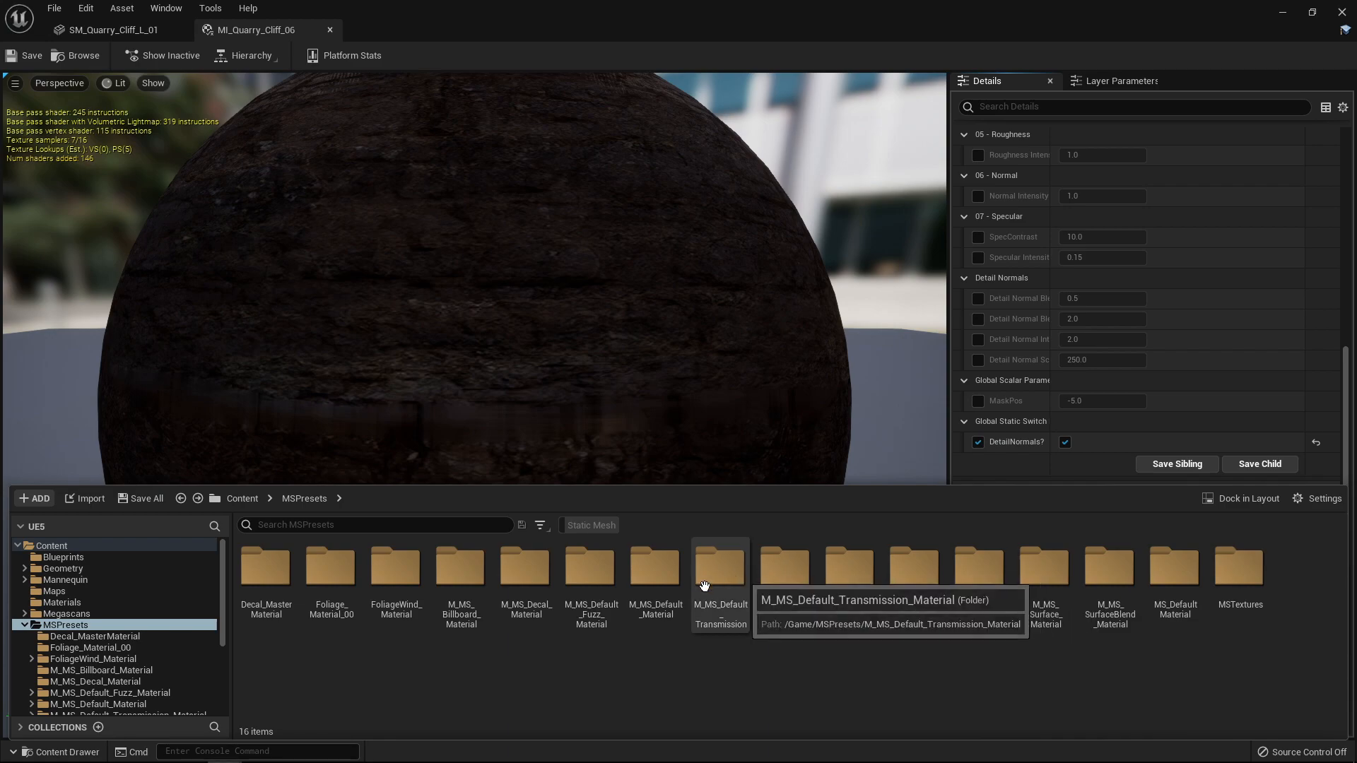
pyautogui.doubleClick(640, 600)
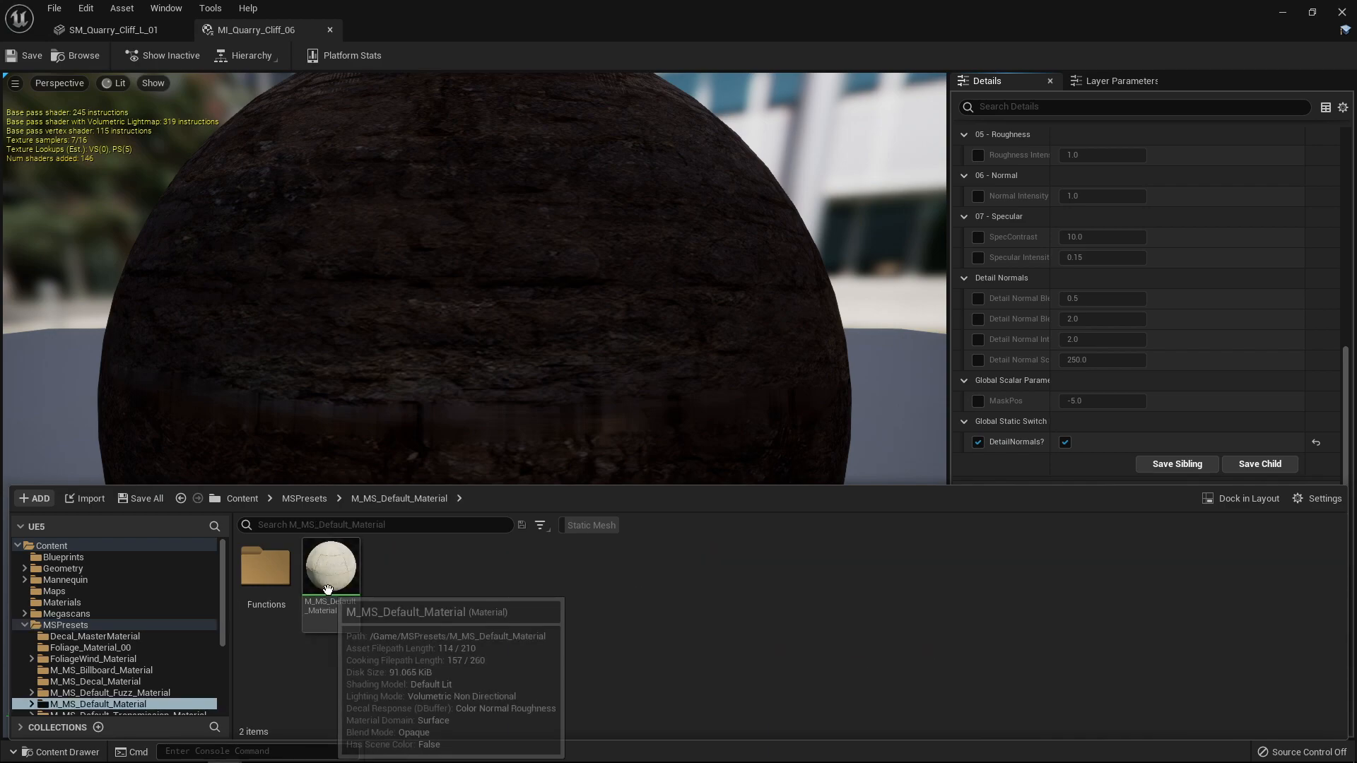
pyautogui.hotkey('alt', 'Left')
pyautogui.click(516, 363)
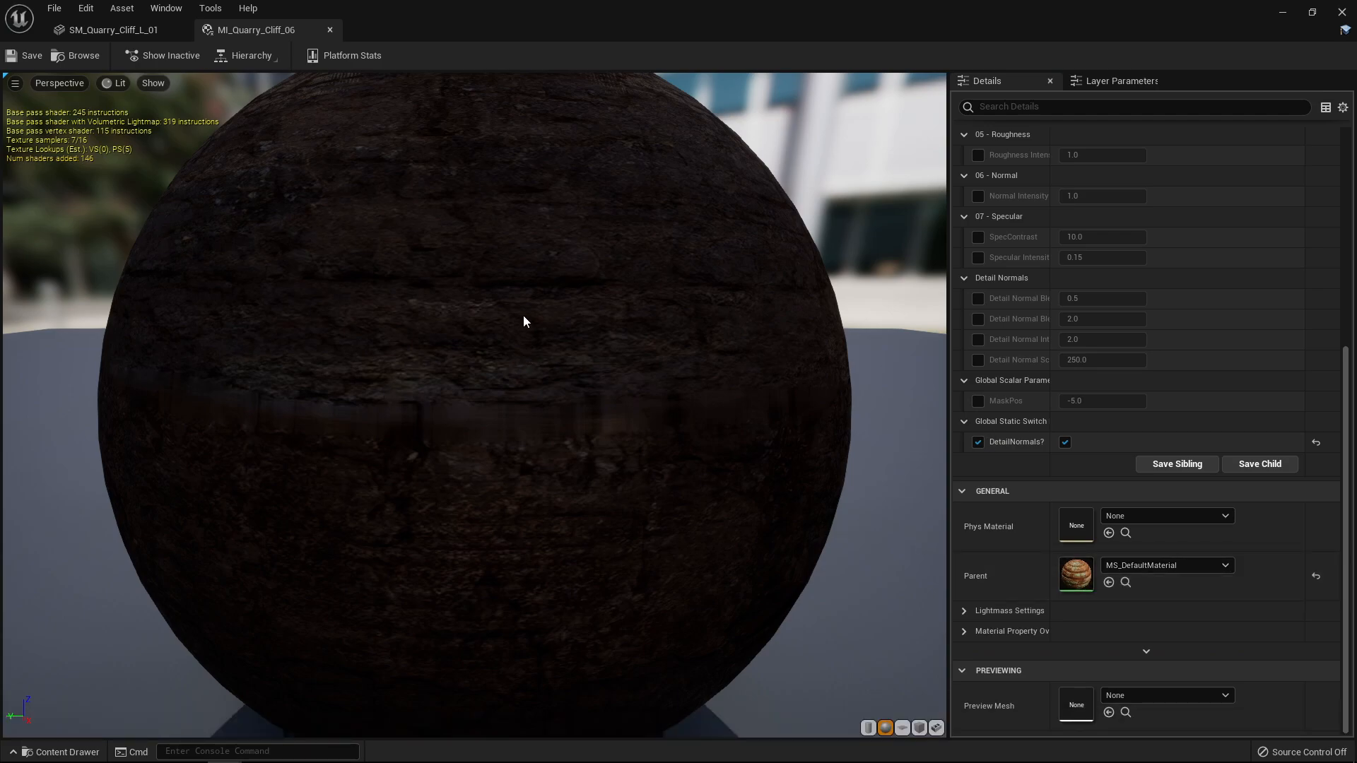
# - Compare the path of MI_Quarry_Cliff_06's parent material with the material folders in MSPresets
pyautogui.hotkey('ctrl', 'space')
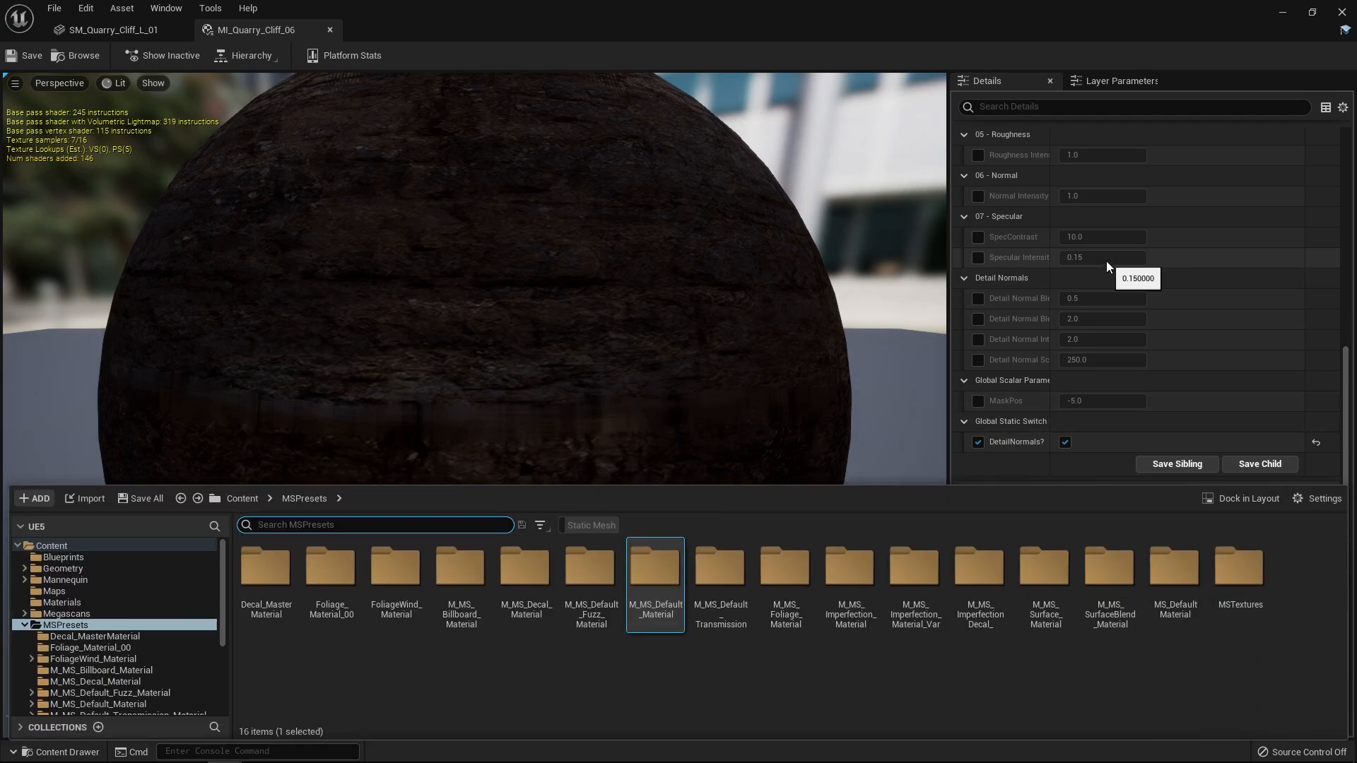
pyautogui.moveTo(813, 396); pyautogui.dragTo(813, 283, button='right')
pyautogui.moveTo(693, 306); pyautogui.dragTo(694, 417, button='right')
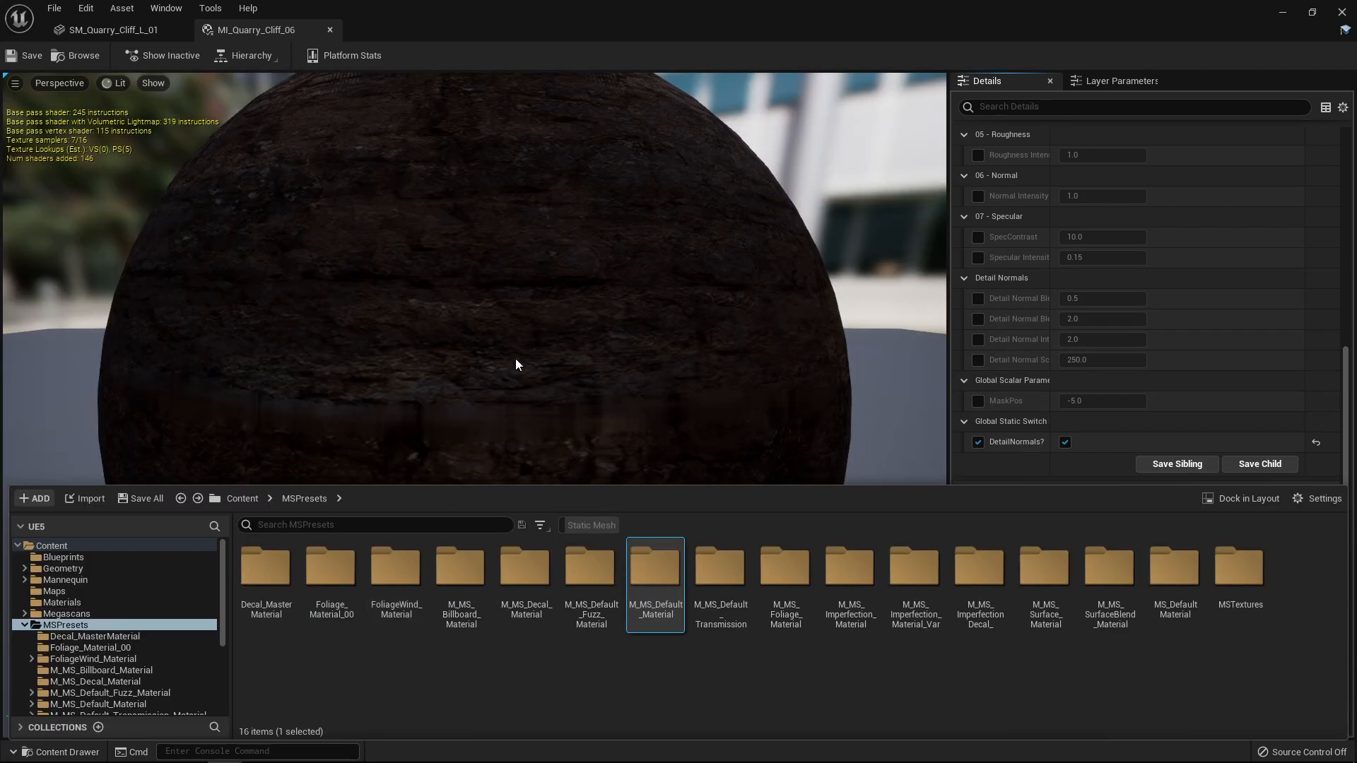
pyautogui.click(516, 365)
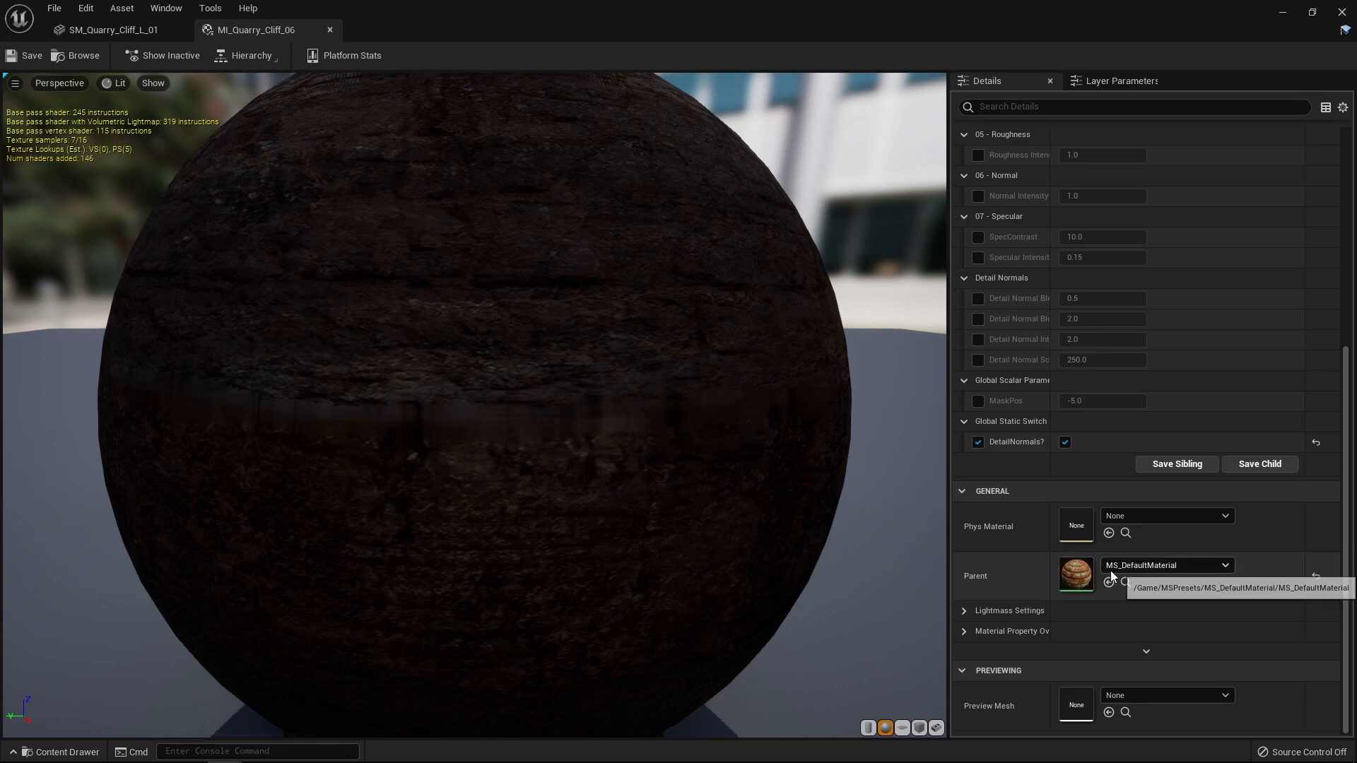
pyautogui.hotkey('ctrl', 'space')
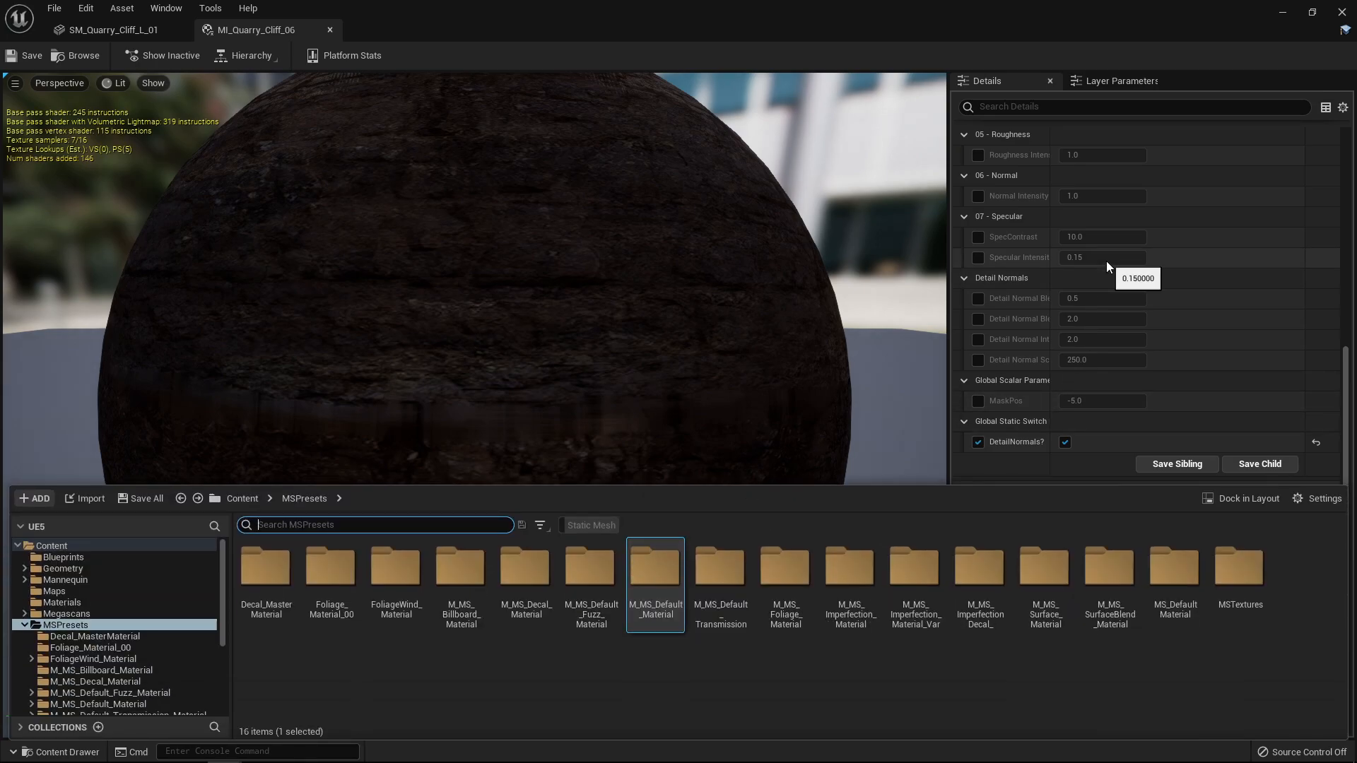
pyautogui.click(976, 391)
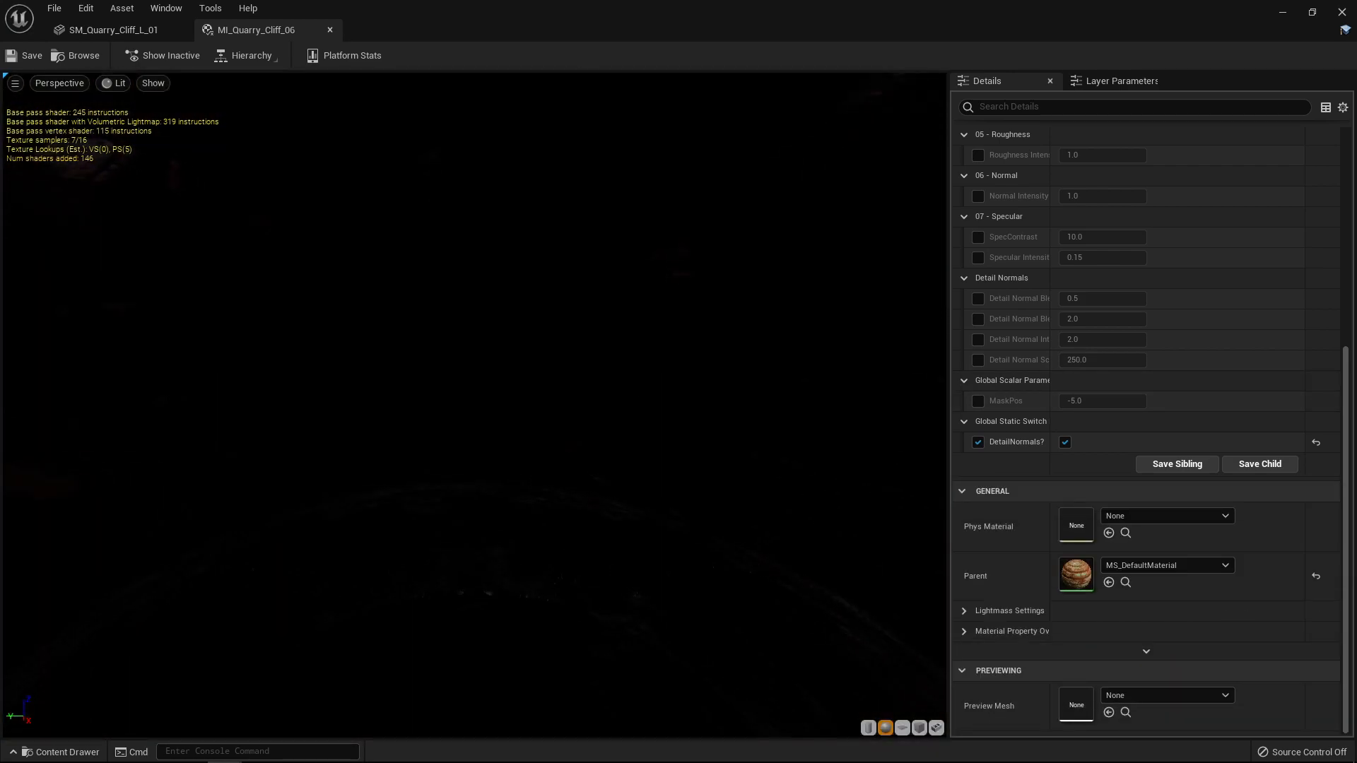
pyautogui.hotkey('ctrl', 'space')
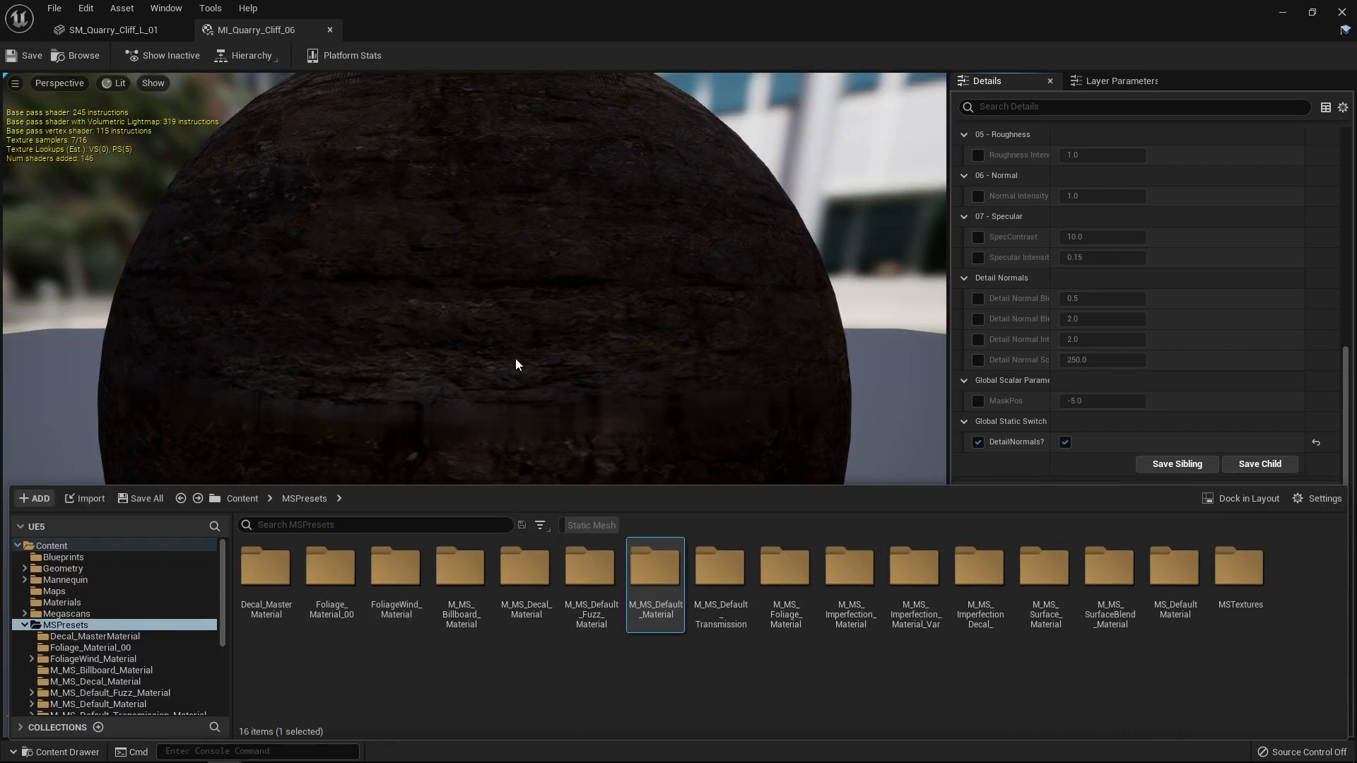
pyautogui.click(560, 363)
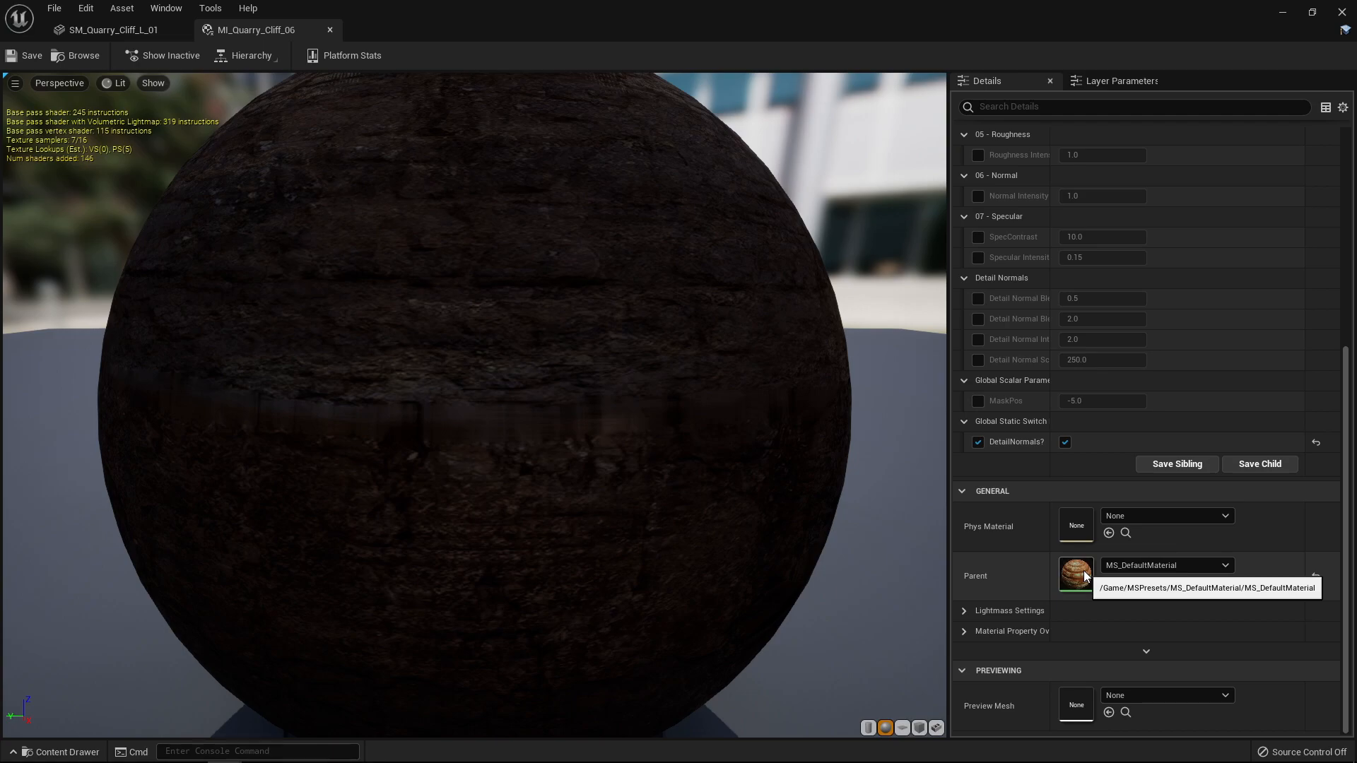
pyautogui.hotkey('ctrl', 'space')
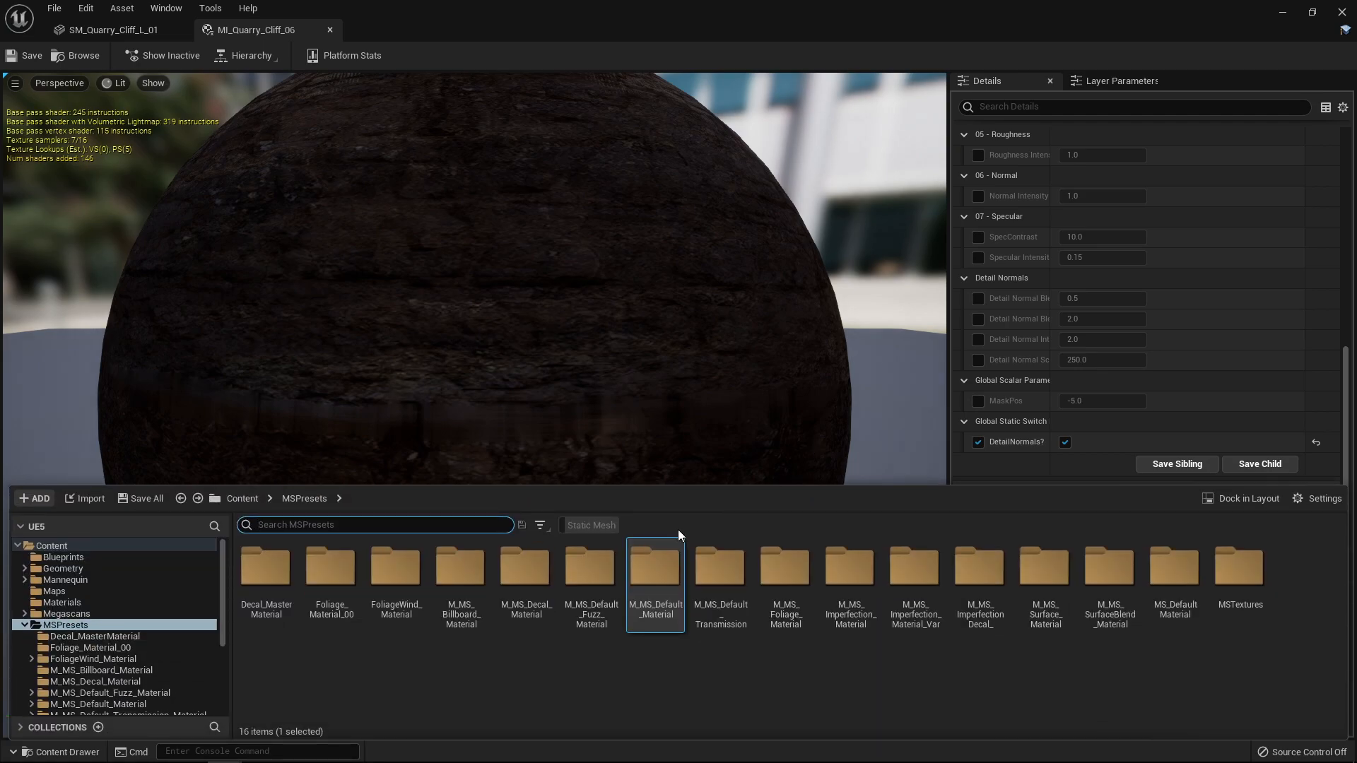
pyautogui.hotkey('ctrl', 'space')
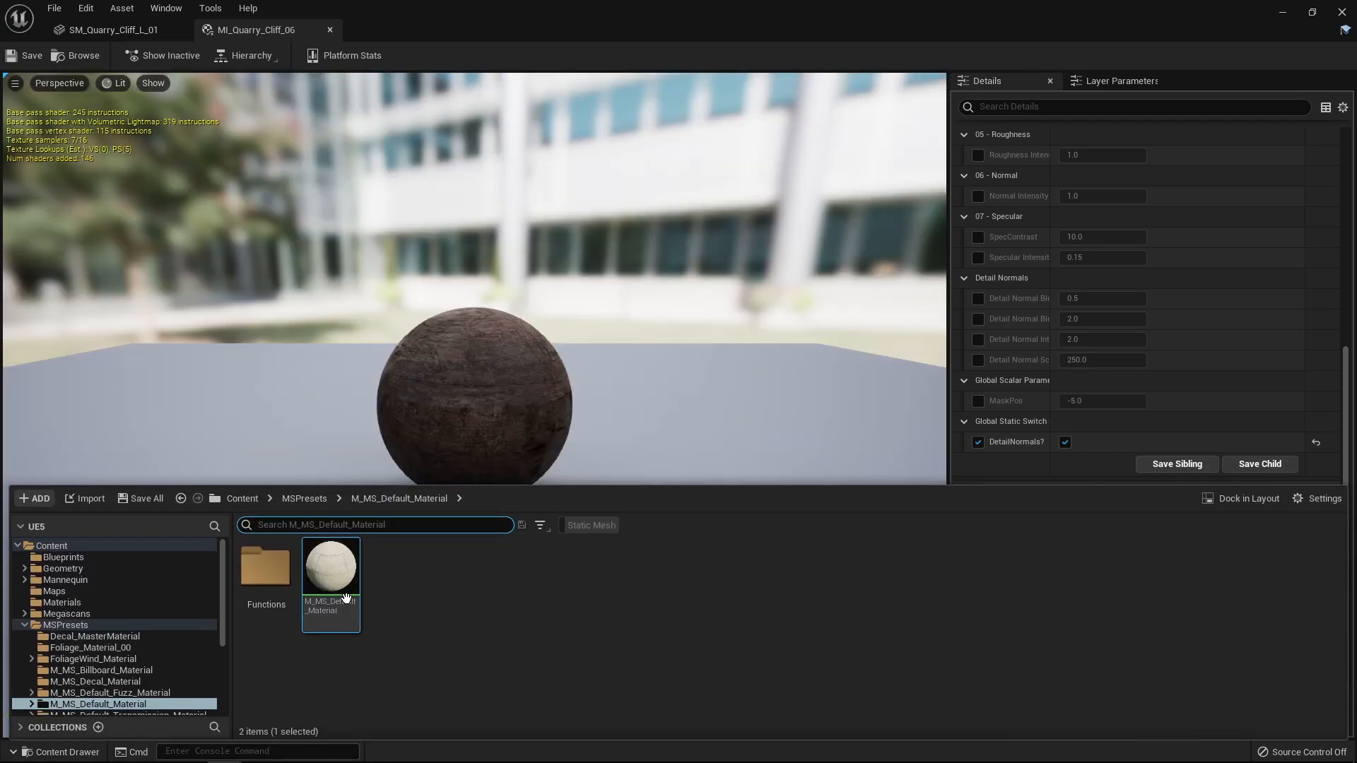
# - Set the parent of MI_Quarry_Cliff_06 to M_MS_Default_Material, save the material instance, and check it on the SM_Quarry_Cliff_L_01 mesh
pyautogui.moveTo(748, 229); pyautogui.dragTo(747, 212, button='right')
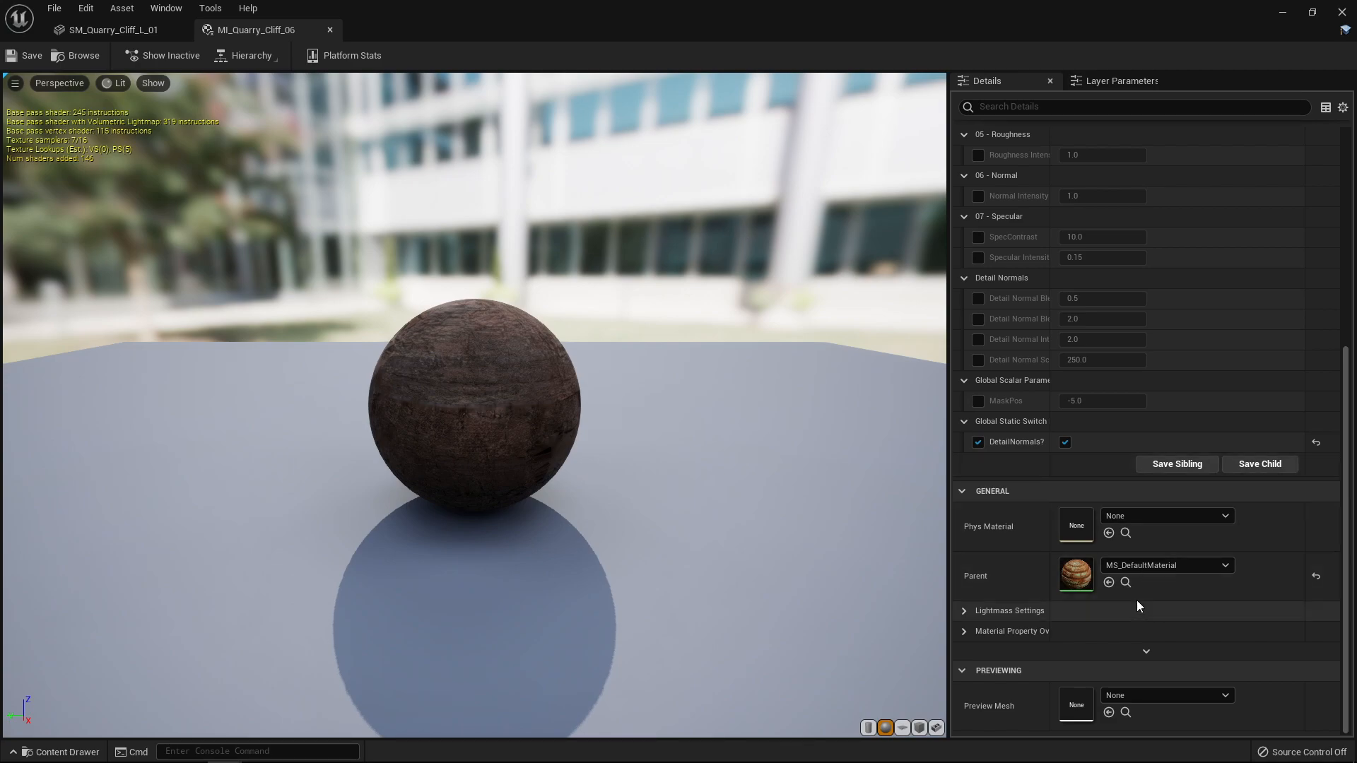
pyautogui.click(1109, 584)
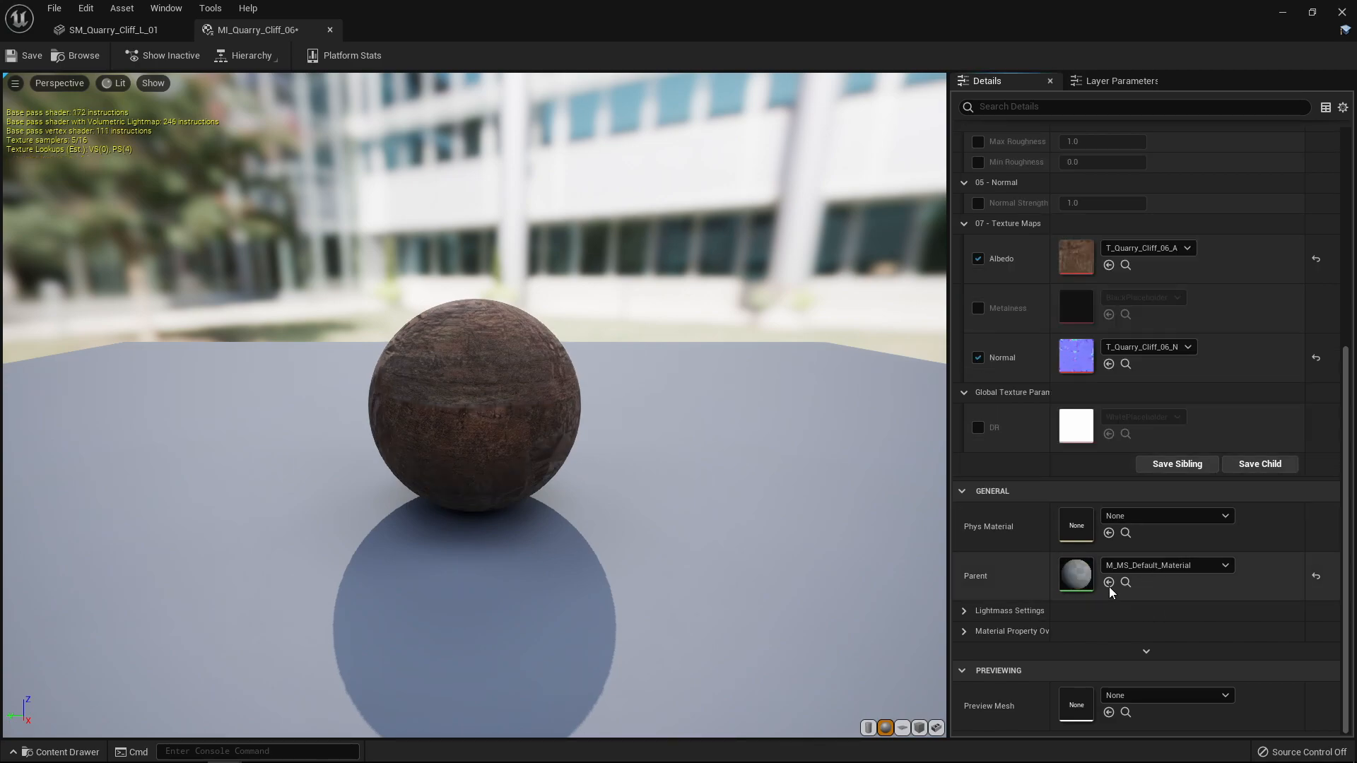
pyautogui.moveTo(545, 205); pyautogui.dragTo(545, 205)
pyautogui.scroll(3, 545, 204)
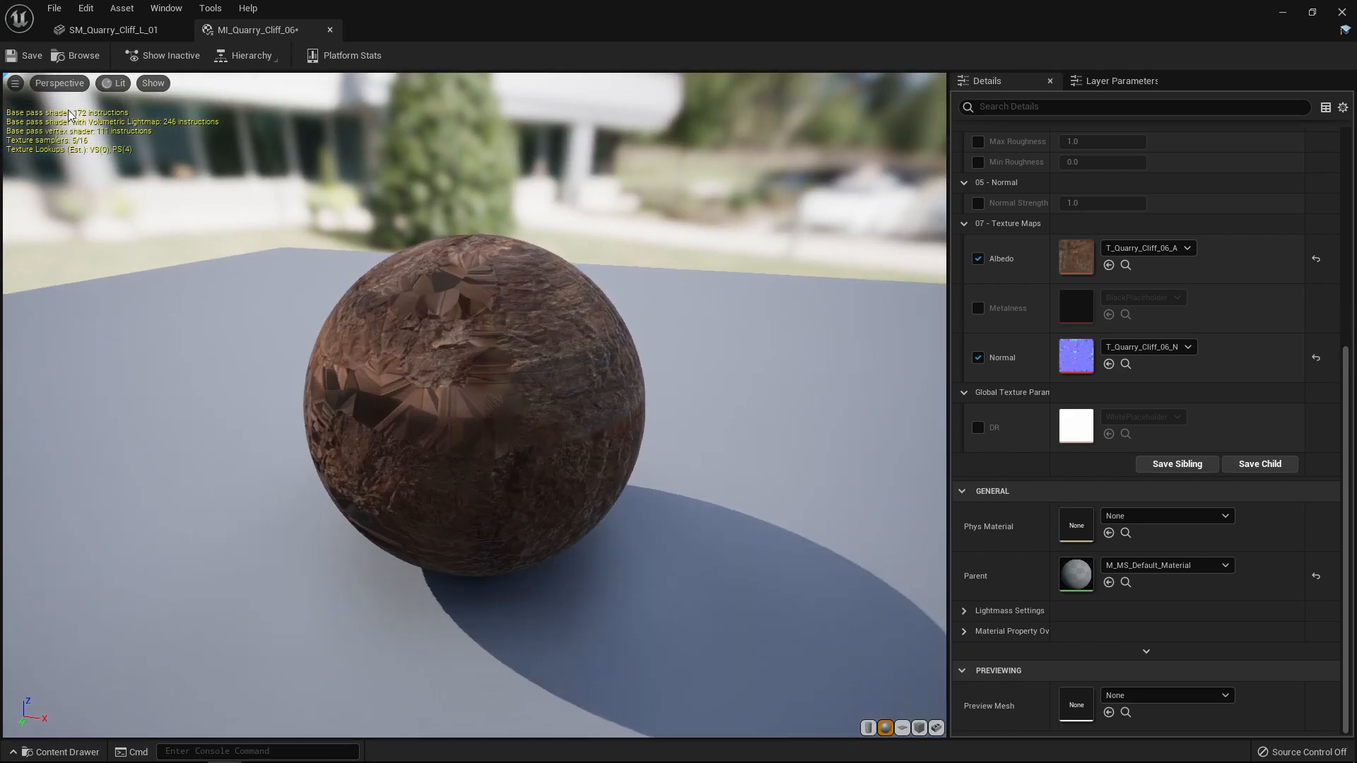
pyautogui.click(16, 60)
pyautogui.click(95, 36)
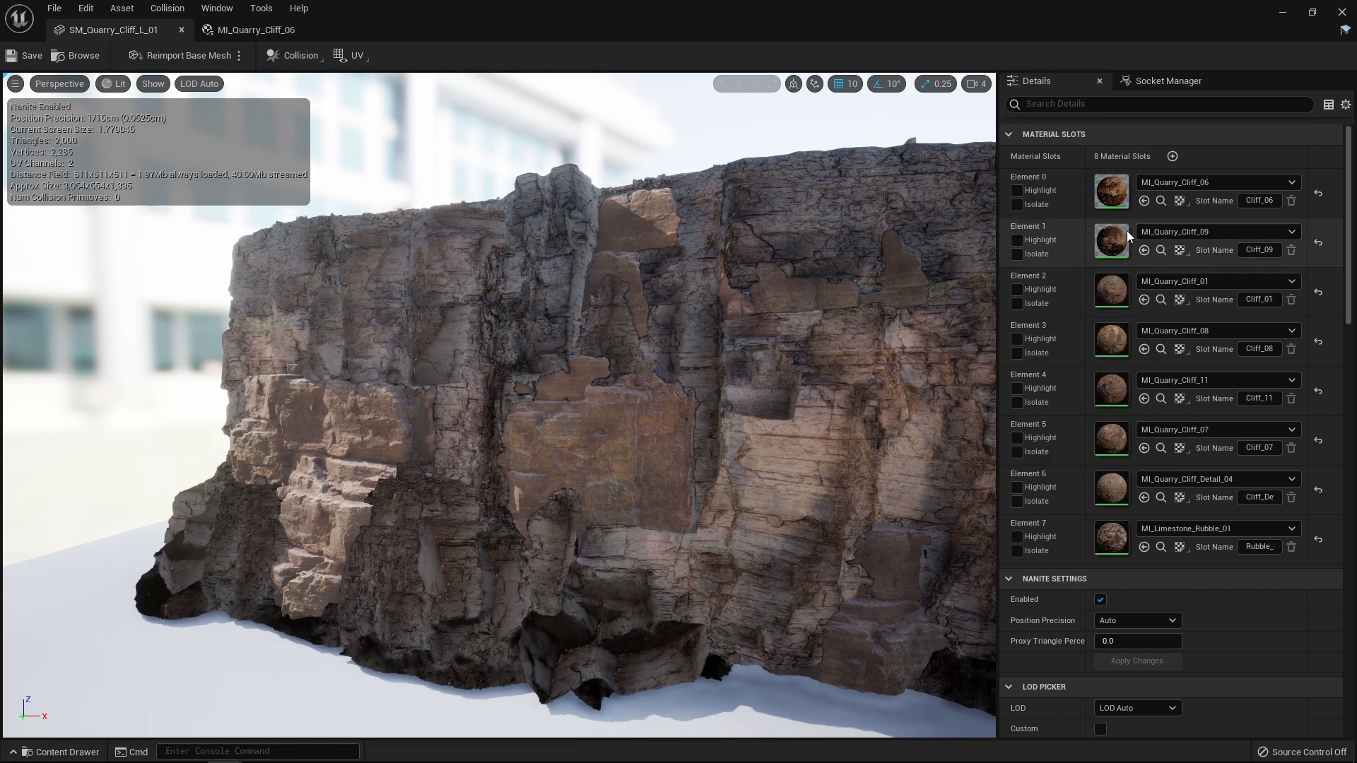
pyautogui.doubleClick(1122, 201)
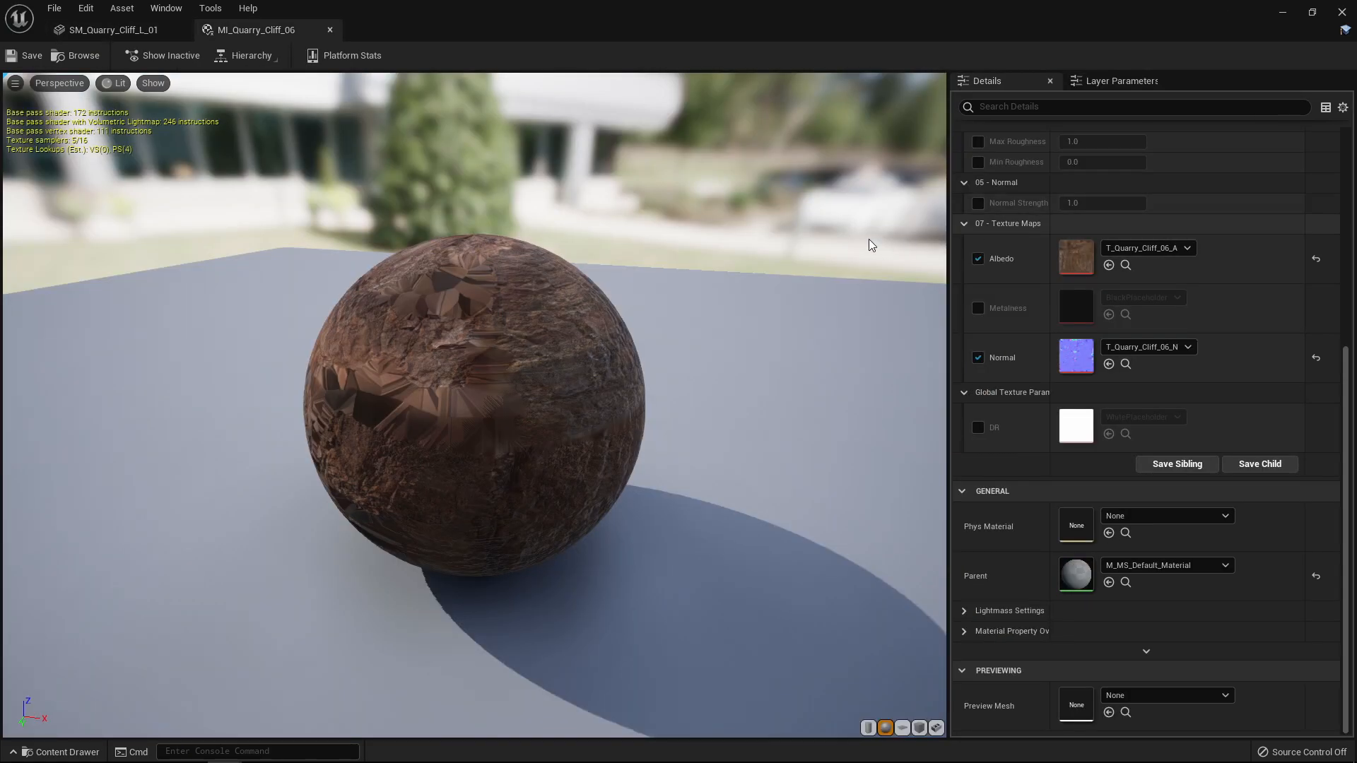
pyautogui.click(138, 32)
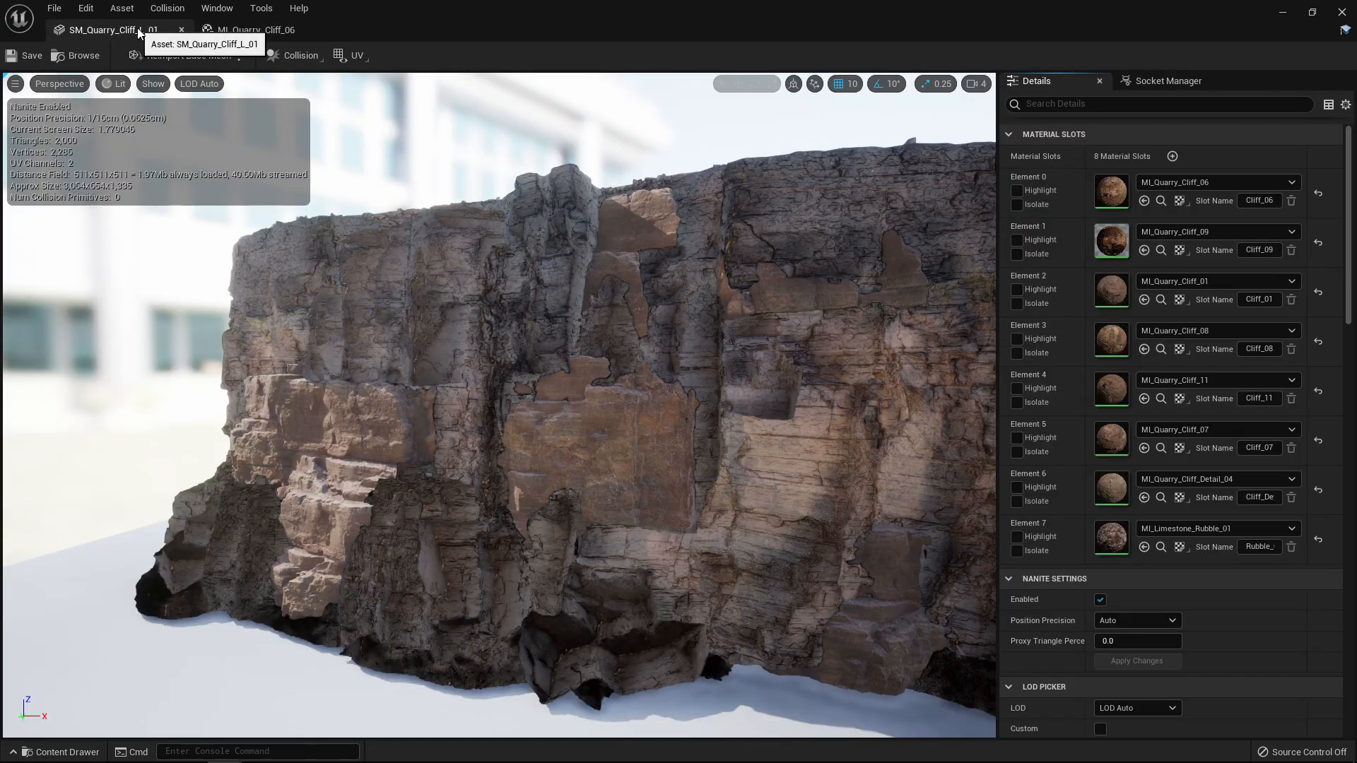
# - Open the mesh's Element 1 material, MI_Quarry_Cliff_09, set its parent to M_MS_Default_Material and save it
pyautogui.doubleClick(1116, 236)
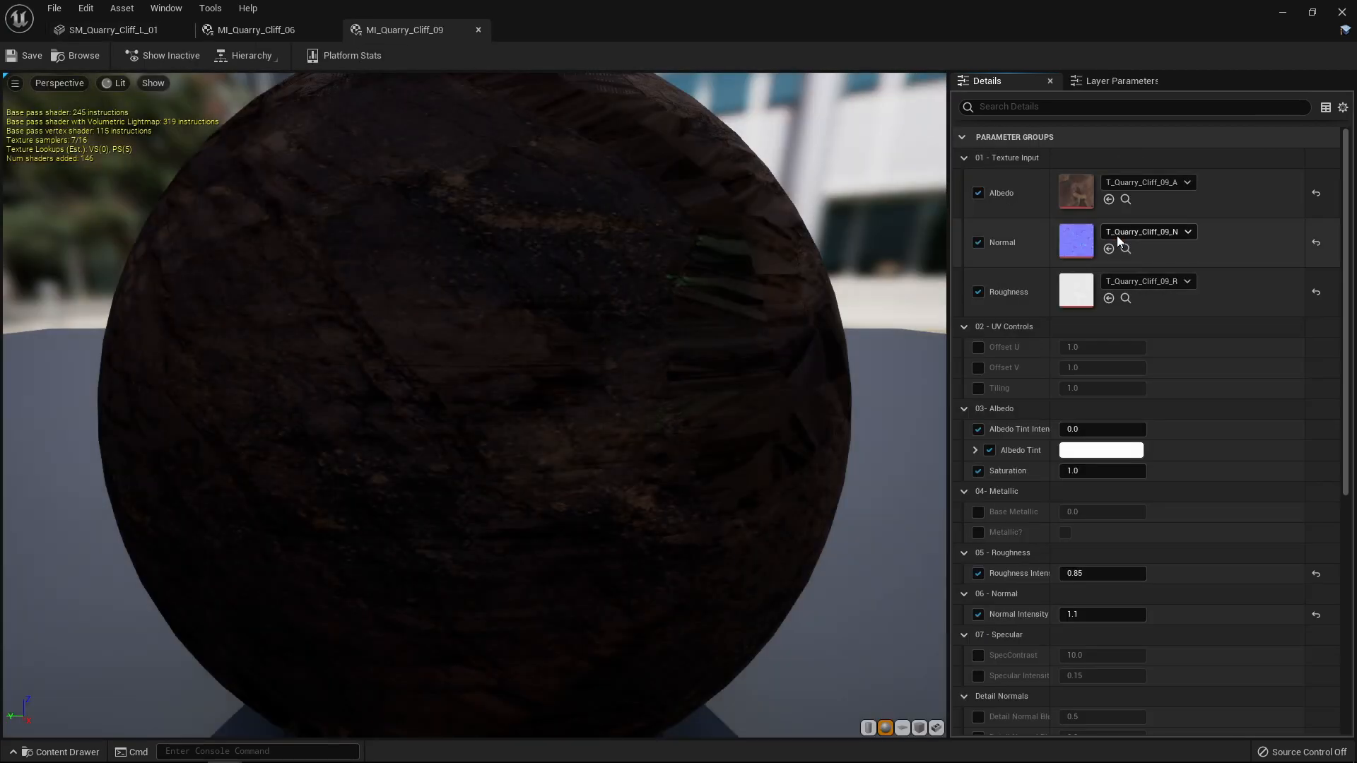
pyautogui.scroll(-10, 1164, 422)
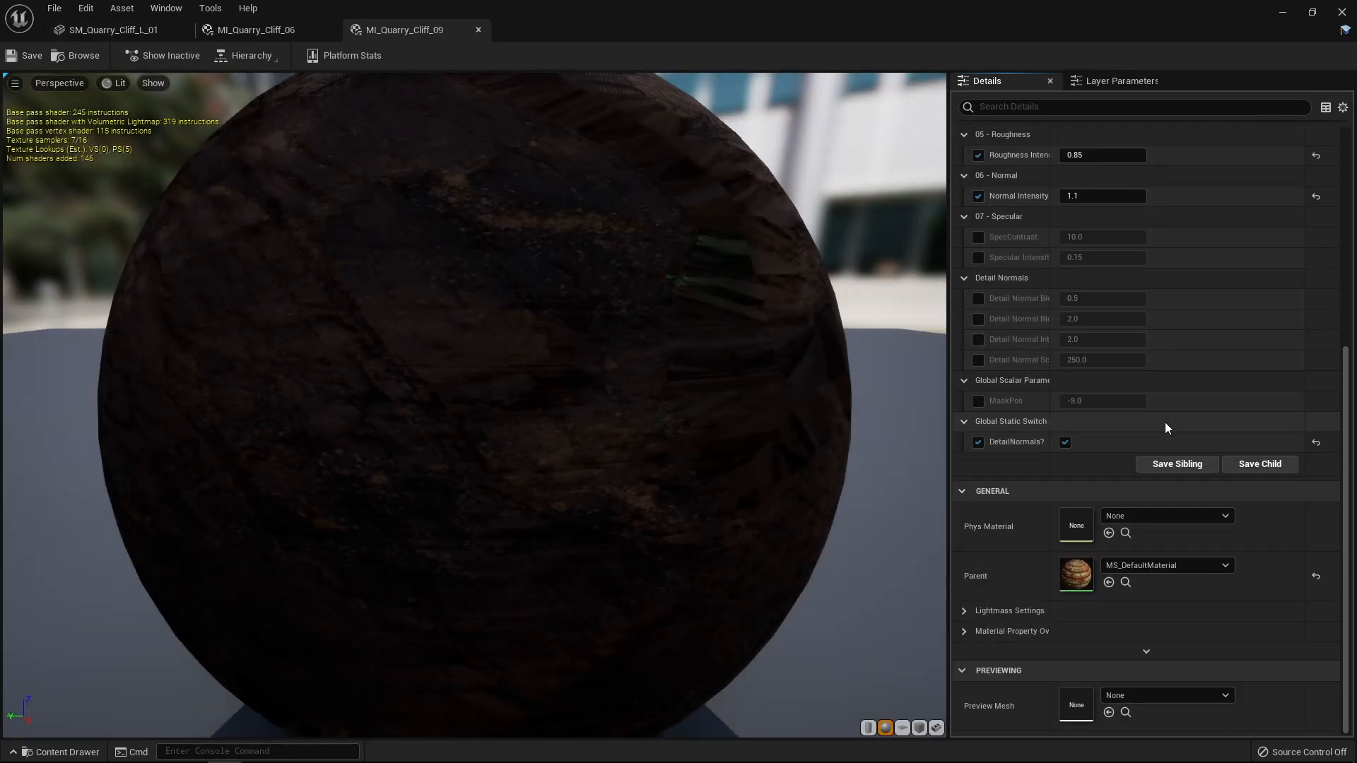
pyautogui.click(1109, 583)
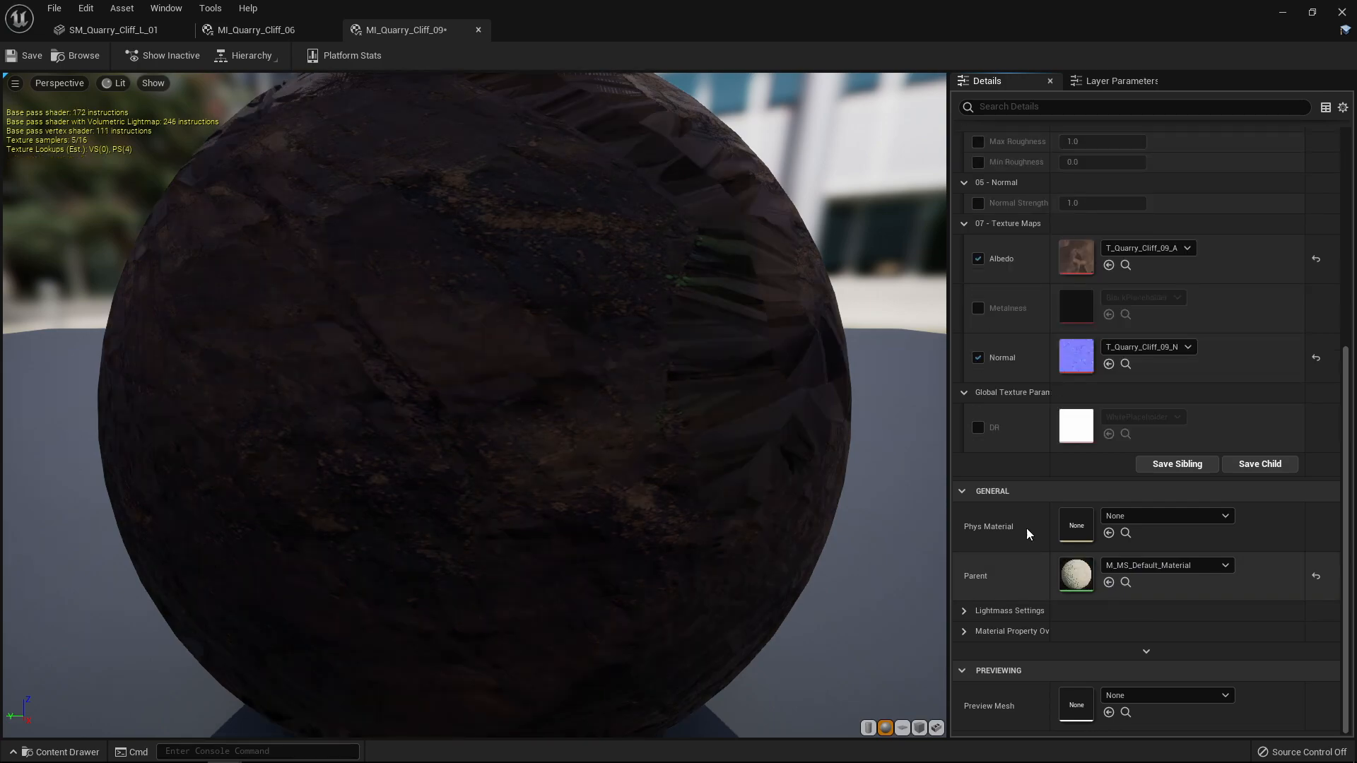
pyautogui.click(147, 28)
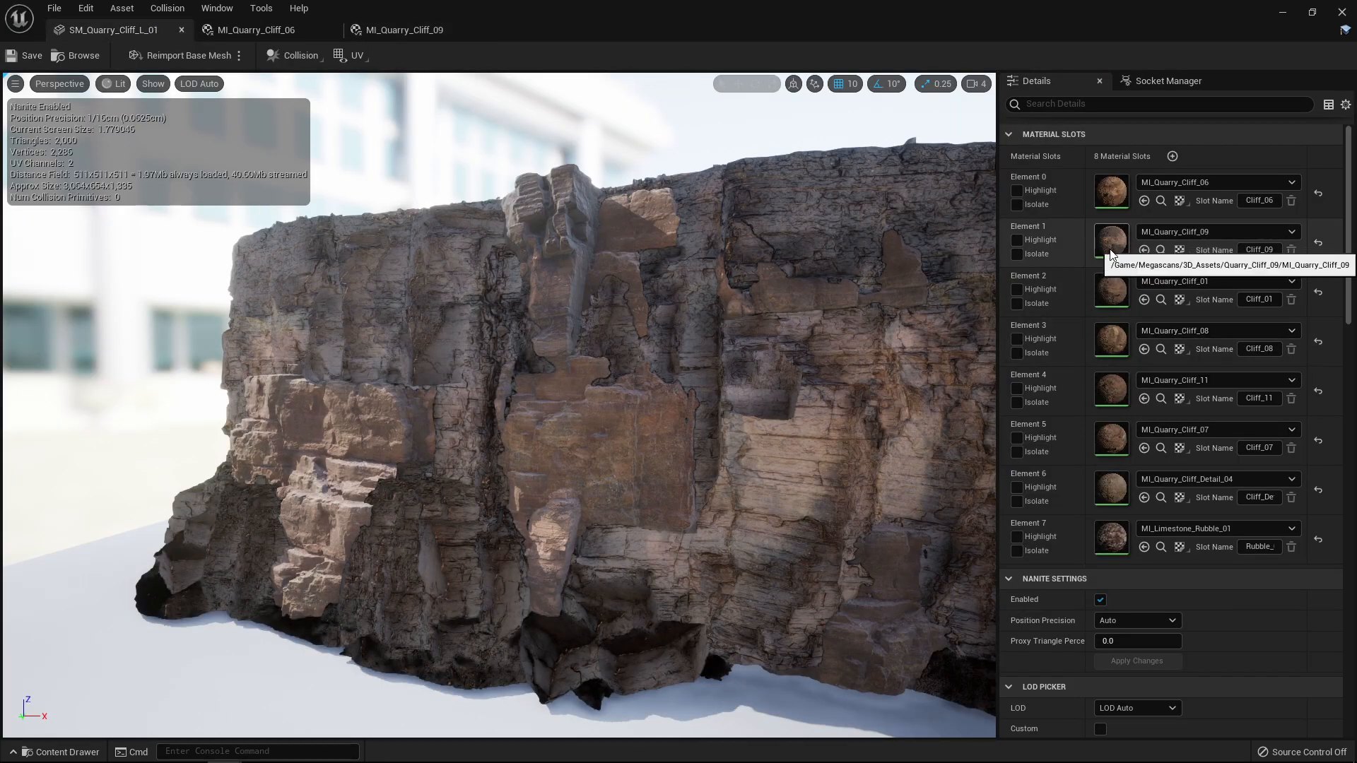
# - Give MI_Quarry_Cliff_01, 08, 11, 07, MI_Quarry_Cliff_Detail_04 and MI_Limestone_Rubble_01 the parent M_MS_Default_Material and save them
pyautogui.doubleClick(1111, 292)
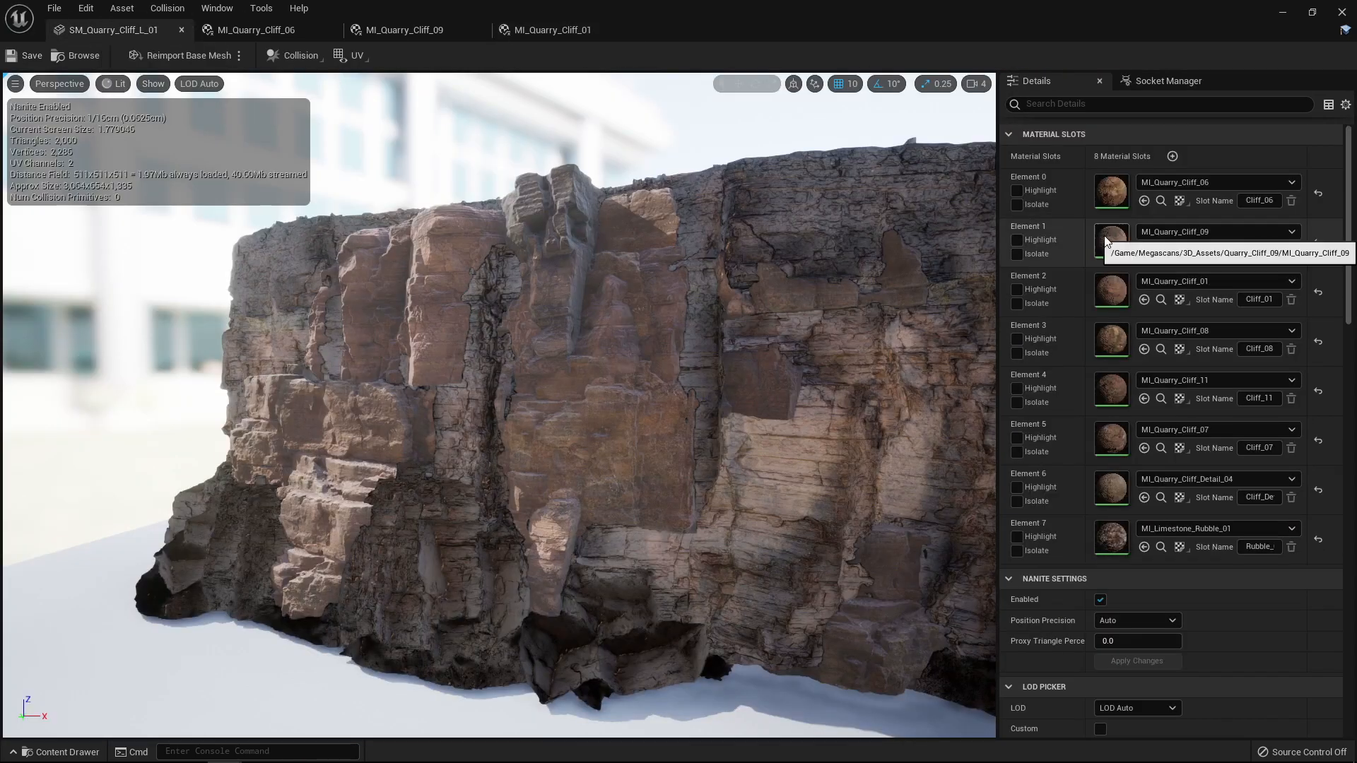
pyautogui.doubleClick(1111, 339)
pyautogui.doubleClick(1112, 389)
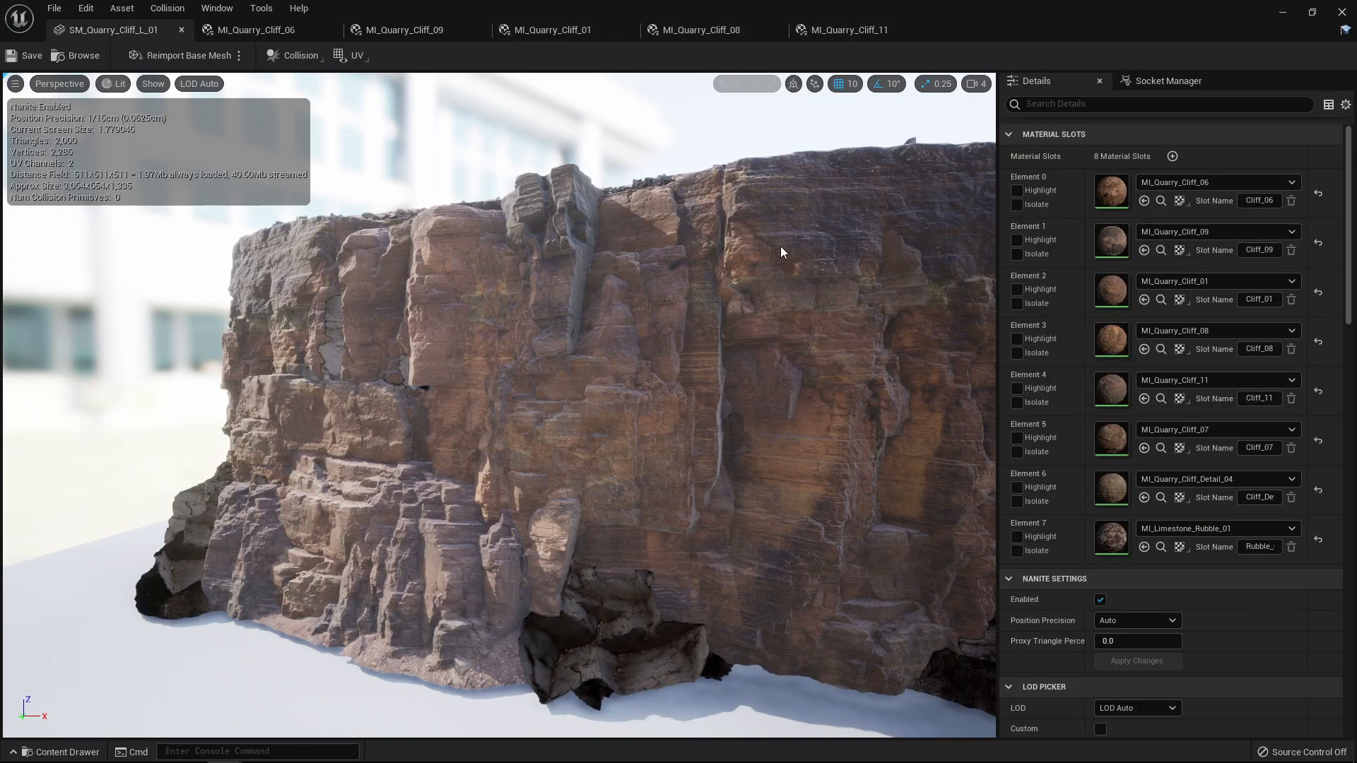
pyautogui.doubleClick(1112, 438)
pyautogui.doubleClick(1111, 487)
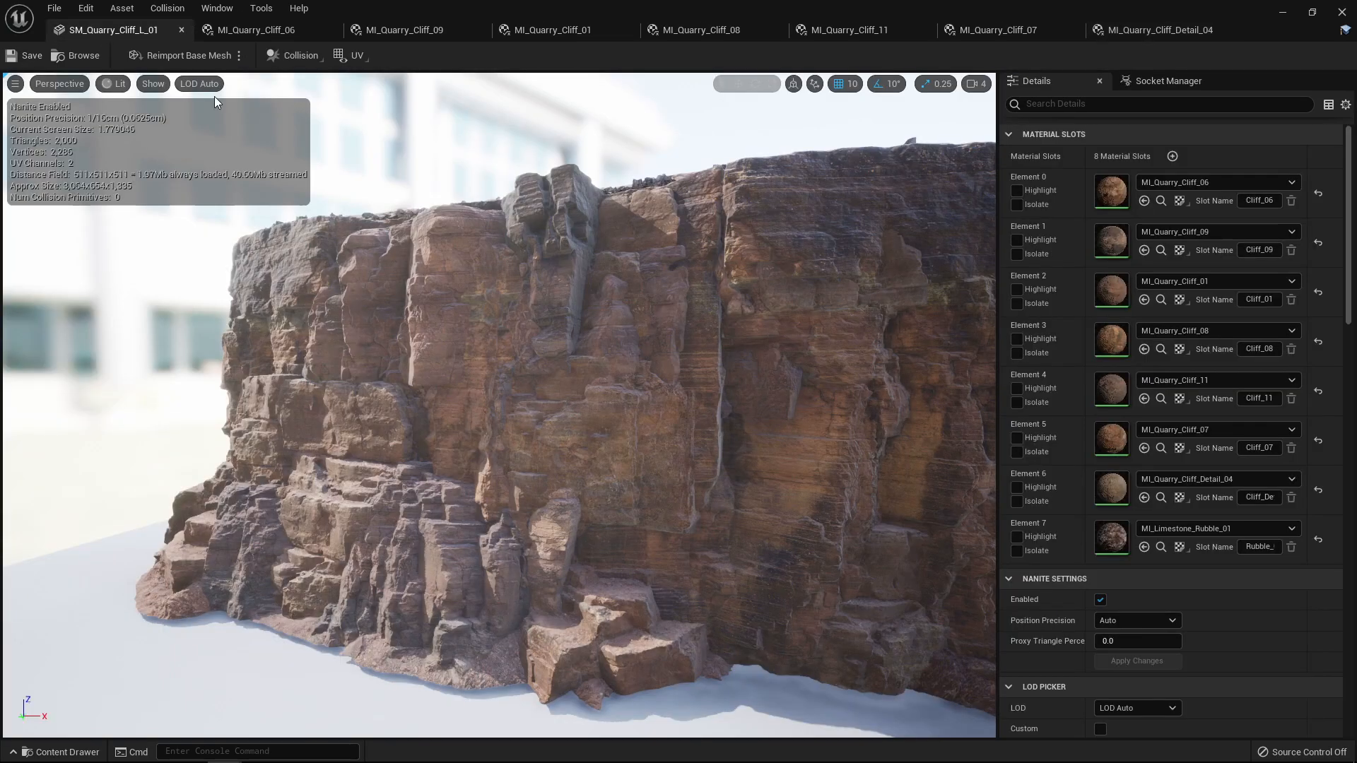
pyautogui.doubleClick(1111, 537)
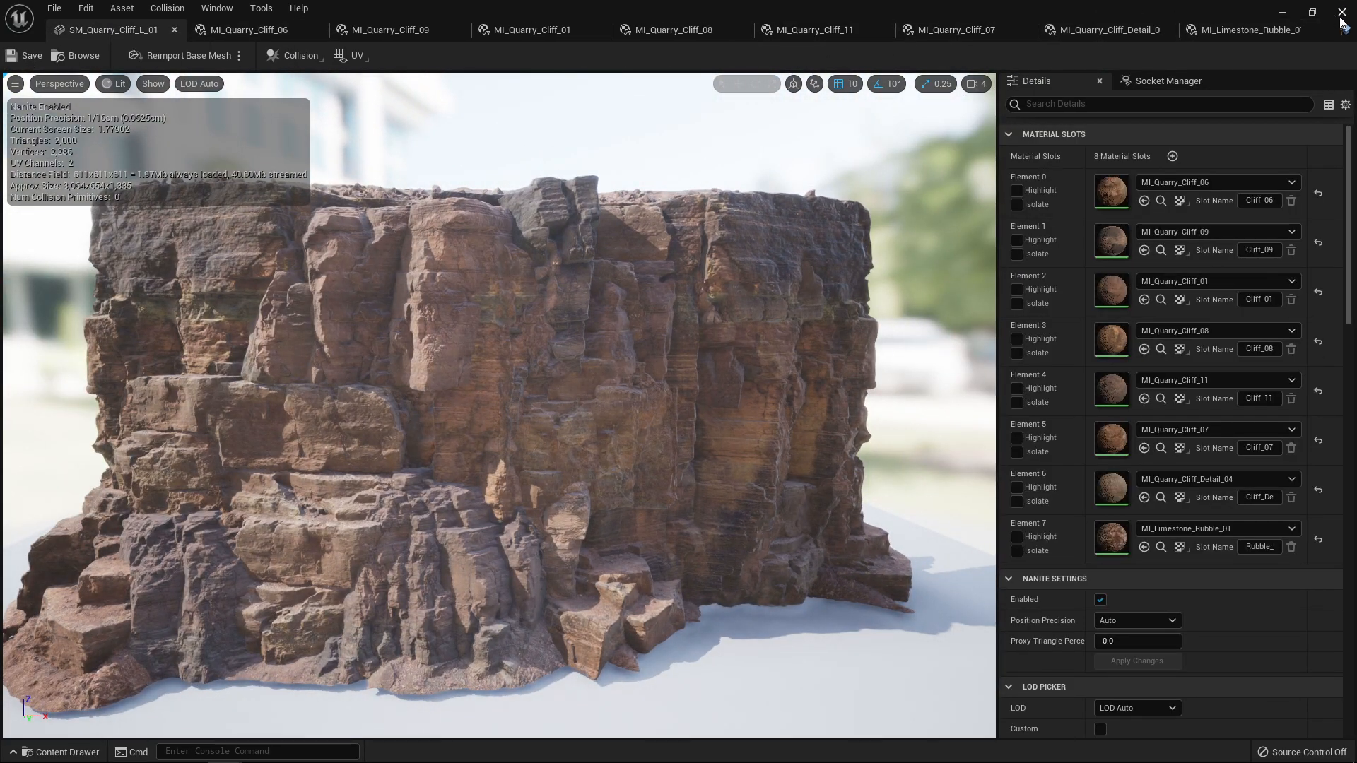
# - Close the asset editor, select SM_Limestone_Cliff_Large_02 in the asset zoo and open its static mesh, SM_Quarry_Cliff_L_02
pyautogui.click(1343, 19)
pyautogui.click(887, 159)
pyautogui.moveTo(765, 155); pyautogui.dragTo(367, 202, button='right')
pyautogui.press('s')
pyautogui.press('d')
pyautogui.press('w')
pyautogui.press('w')
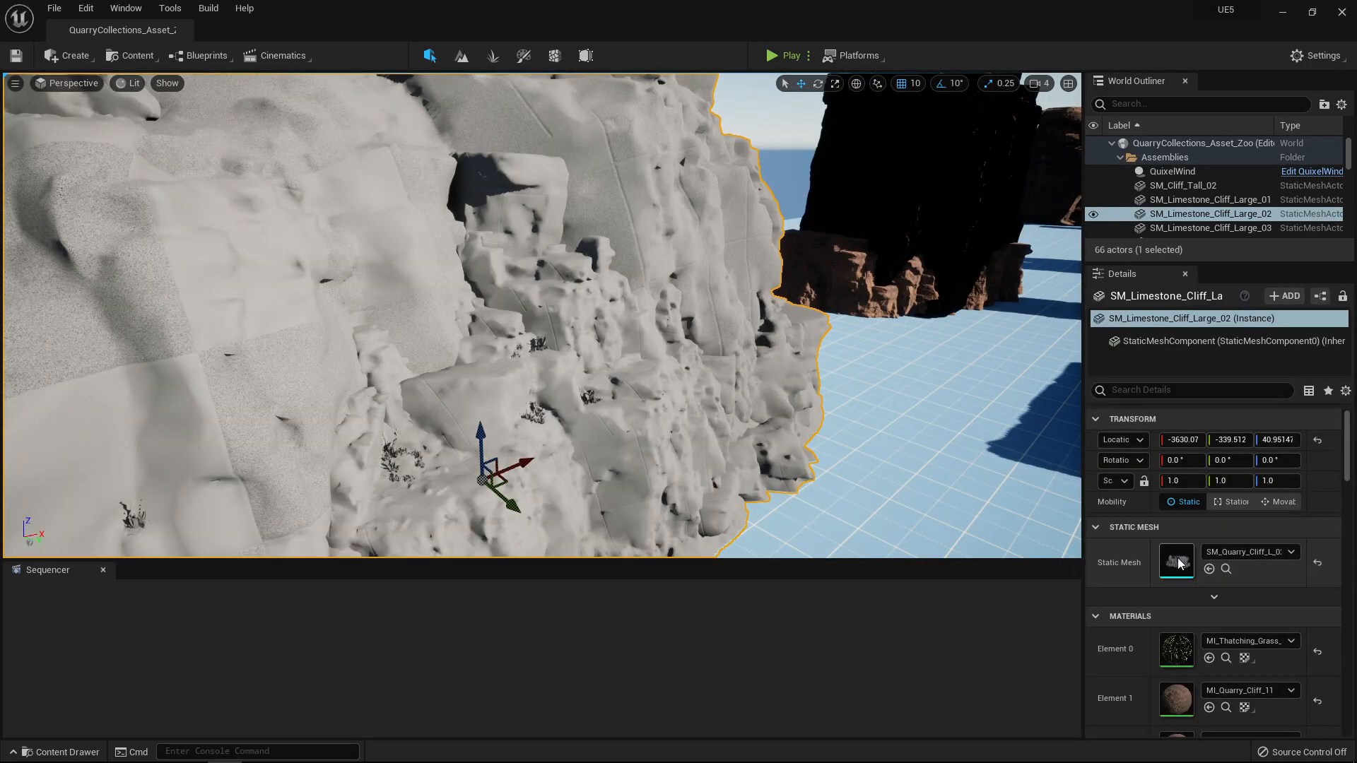
pyautogui.doubleClick(1177, 561)
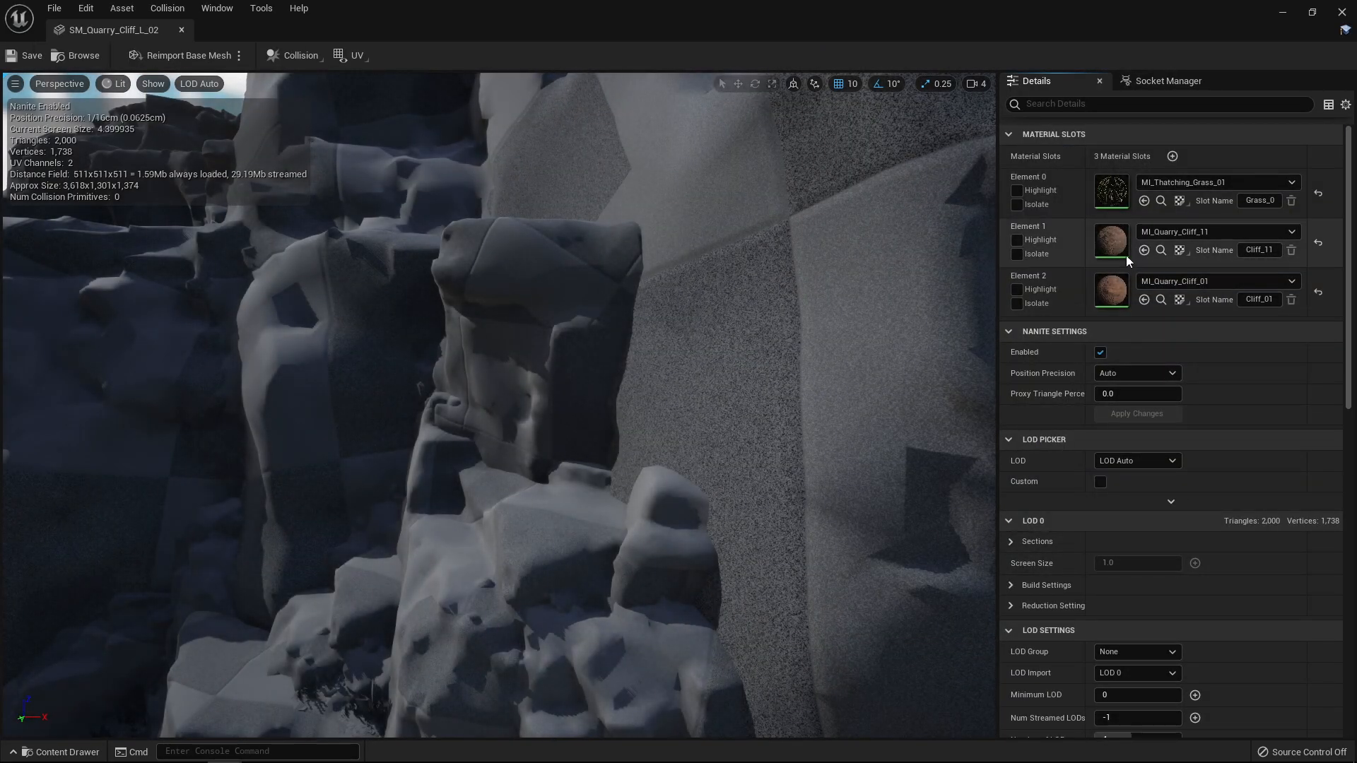
# - Check the parent materials of MI_Quarry_Cliff_11 and MI_Quarry_Cliff_01 on the SM_Quarry_Cliff_L_02 mesh
pyautogui.doubleClick(1113, 244)
pyautogui.scroll(-4, 1161, 431)
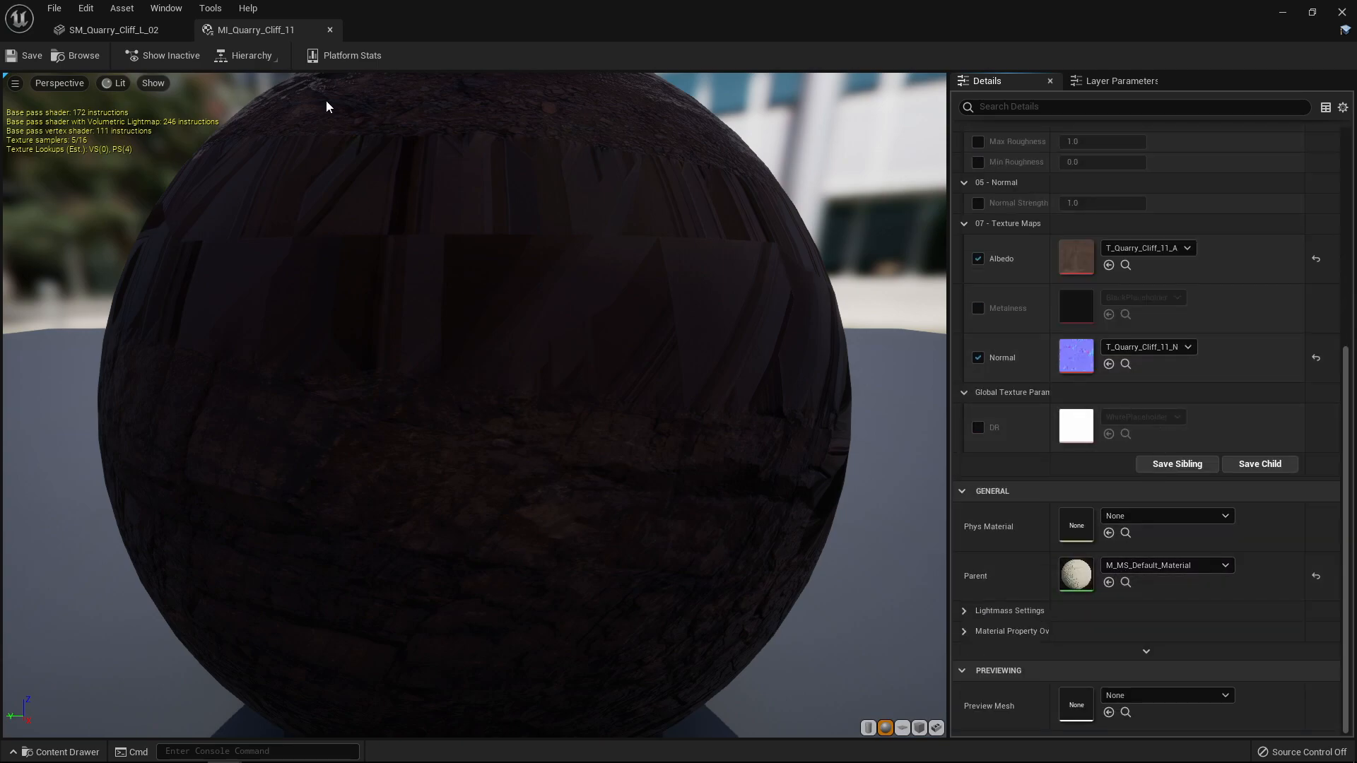
pyautogui.click(138, 34)
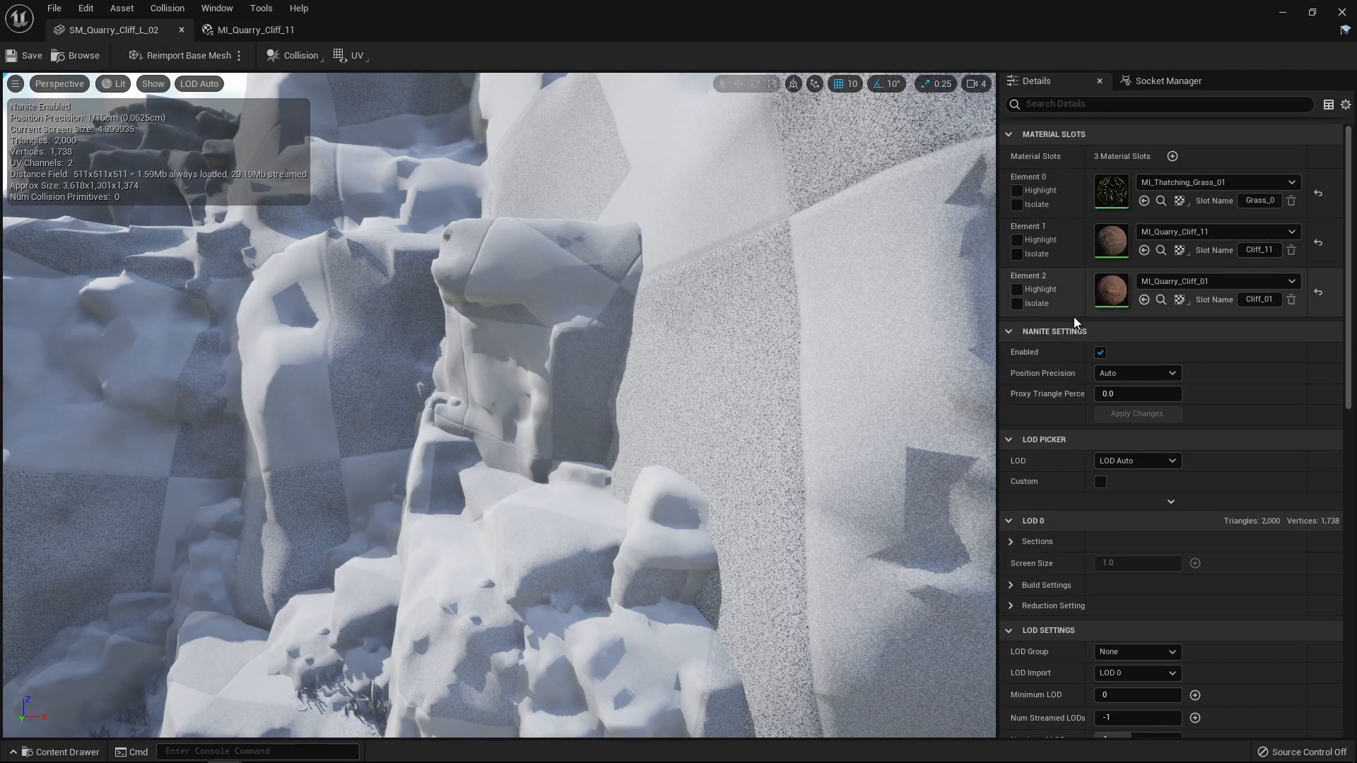
pyautogui.doubleClick(1111, 291)
pyautogui.scroll(-3, 1115, 318)
pyautogui.scroll(-2, 1115, 315)
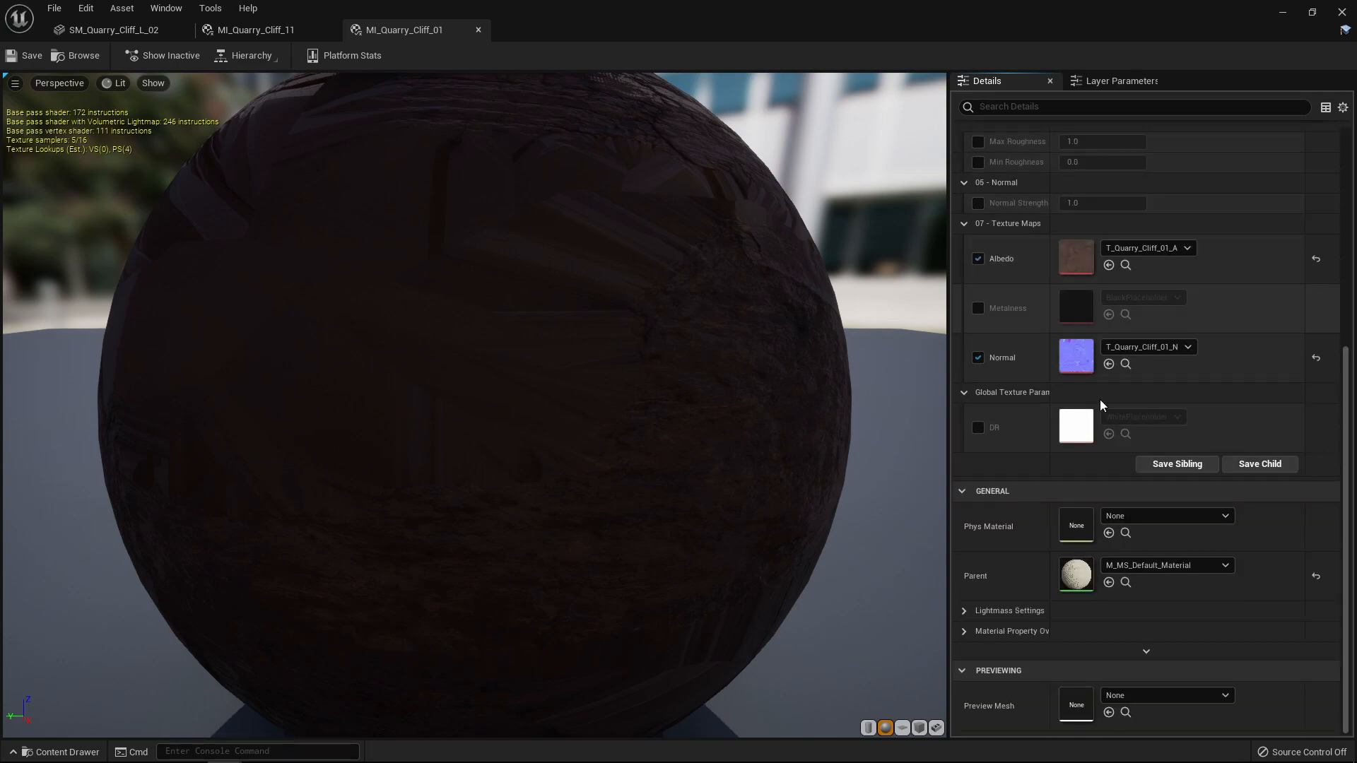
pyautogui.click(134, 32)
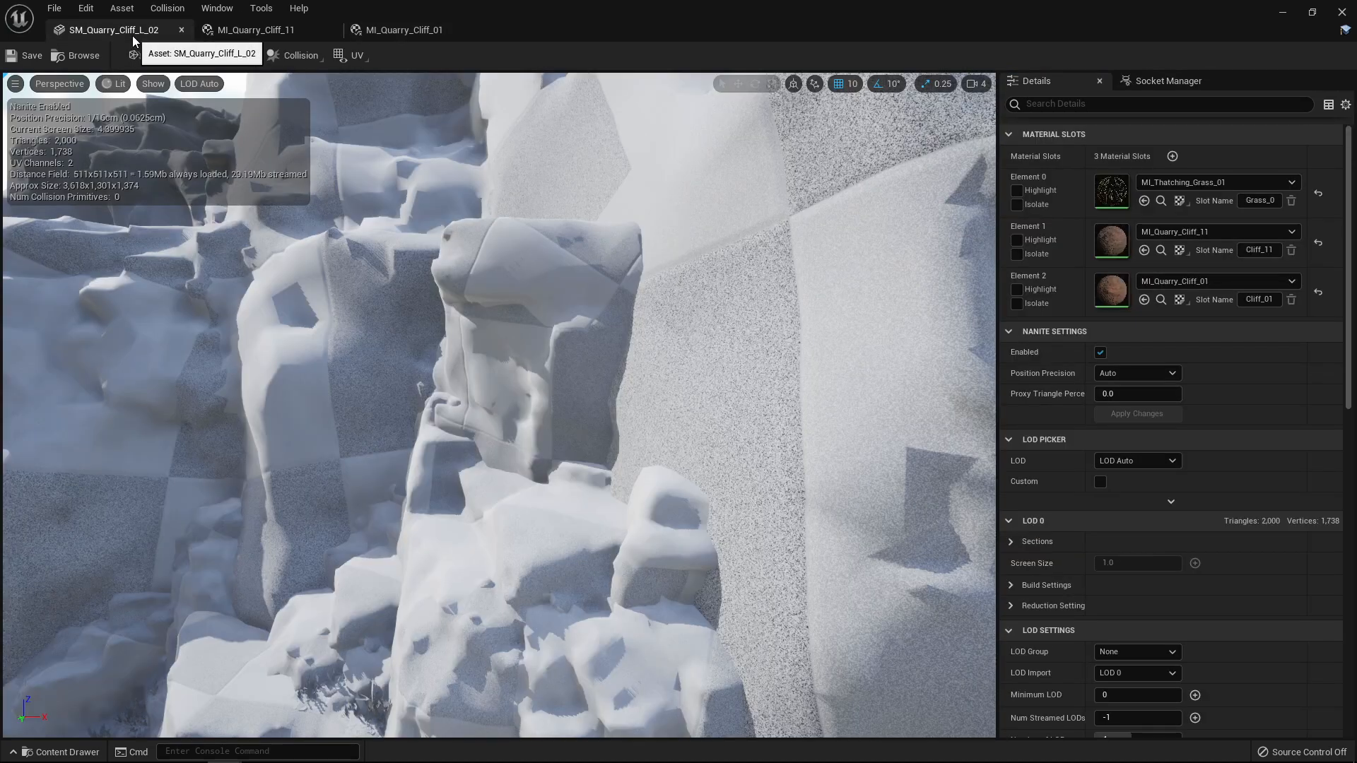
pyautogui.scroll(-4, 469, 275)
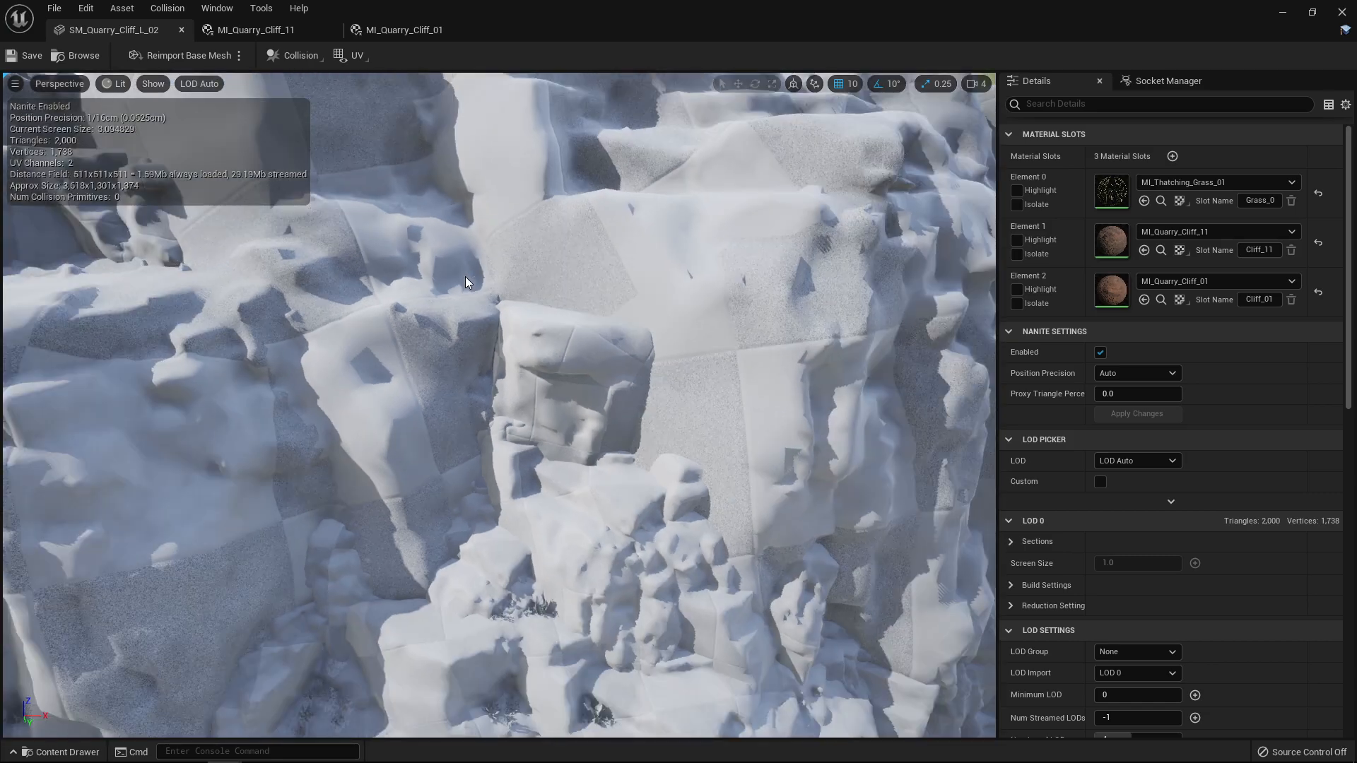
# - Set the parent of the mesh's Element 0 material, MI_Thatching_Grass_01, to M_MS_Default_Material, and save the material and mesh
pyautogui.doubleClick(1109, 192)
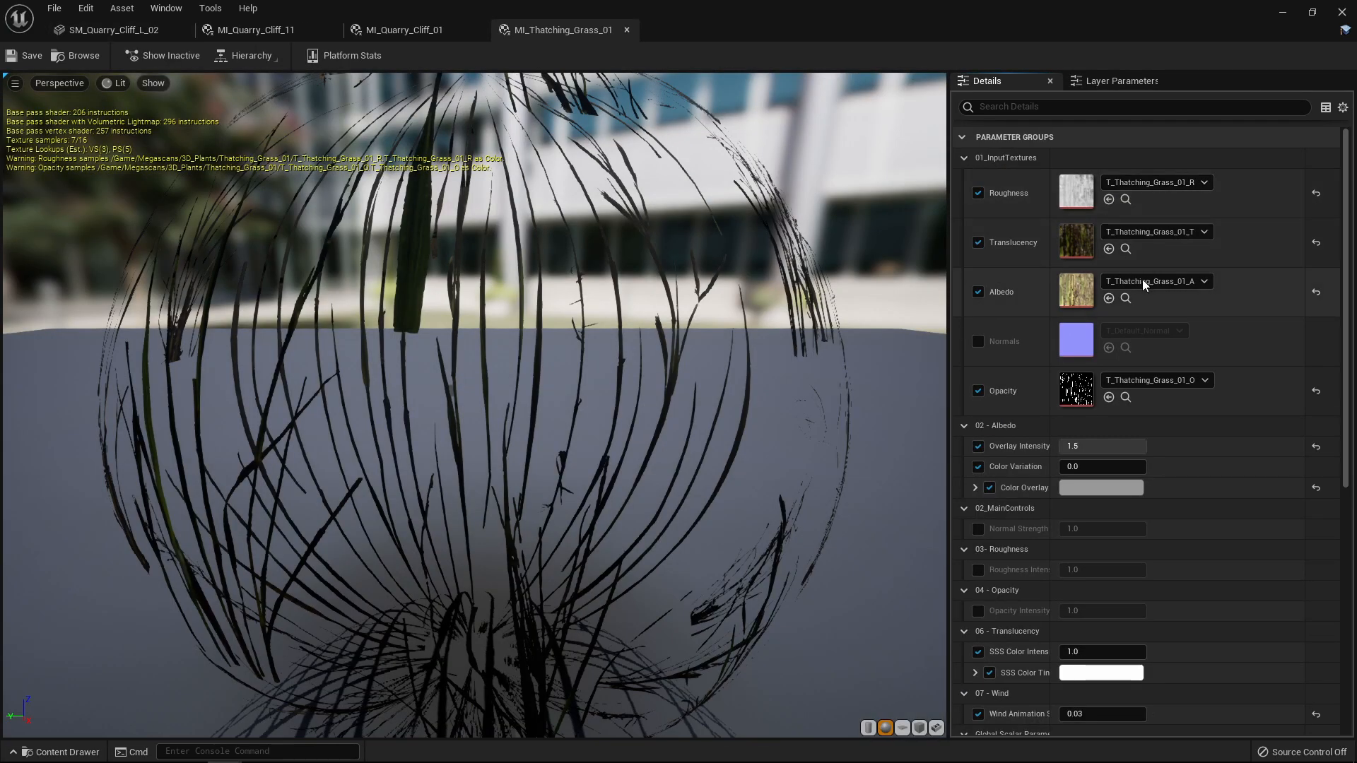
pyautogui.scroll(-2, 1142, 281)
pyautogui.scroll(-2, 1142, 304)
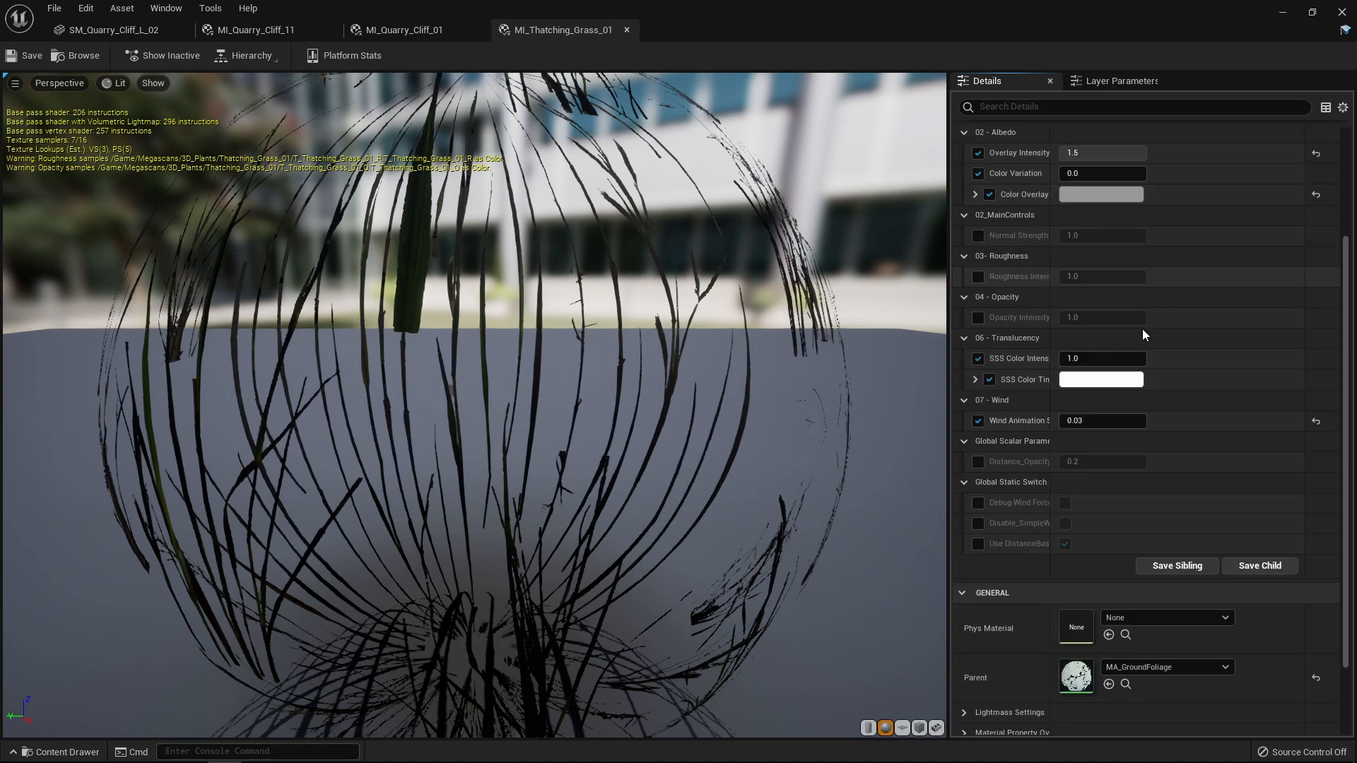
pyautogui.click(1108, 684)
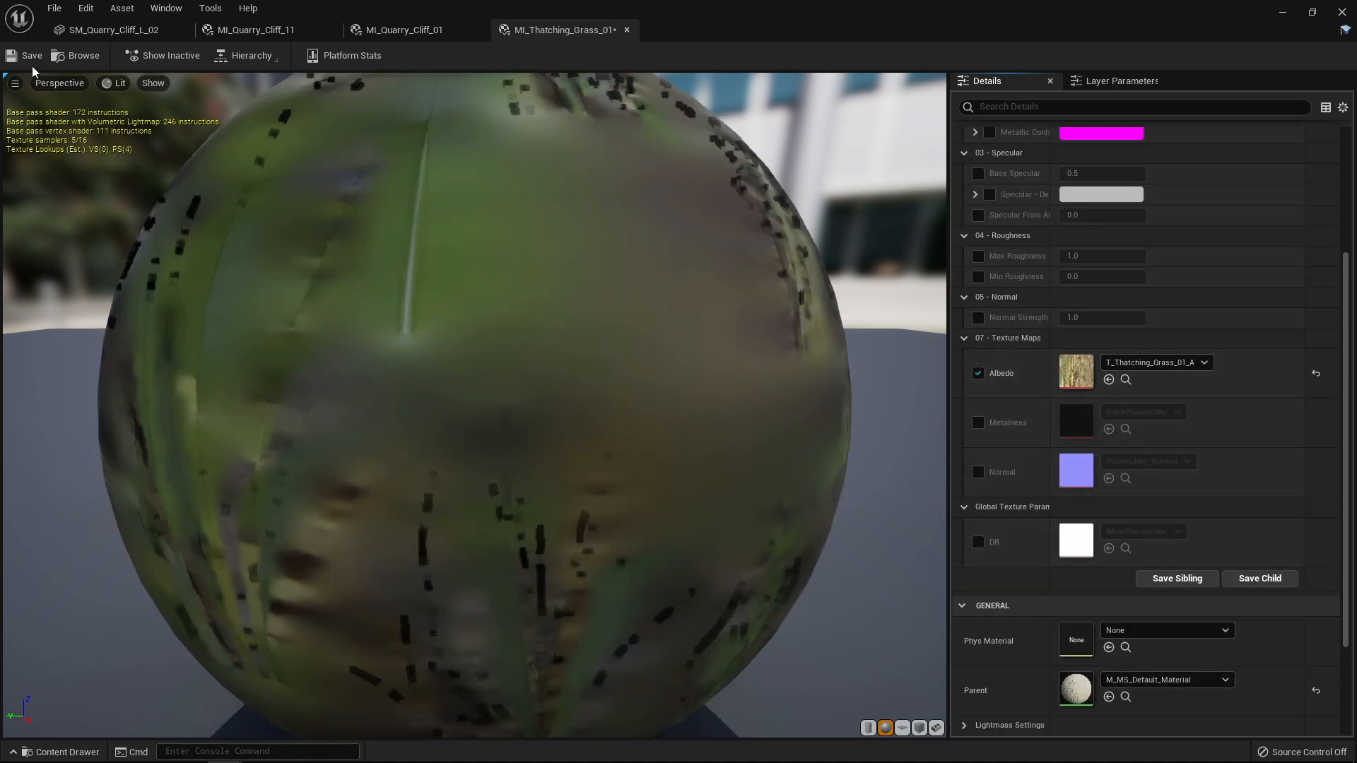
pyautogui.click(118, 31)
pyautogui.moveTo(481, 190); pyautogui.dragTo(432, 181, button='right')
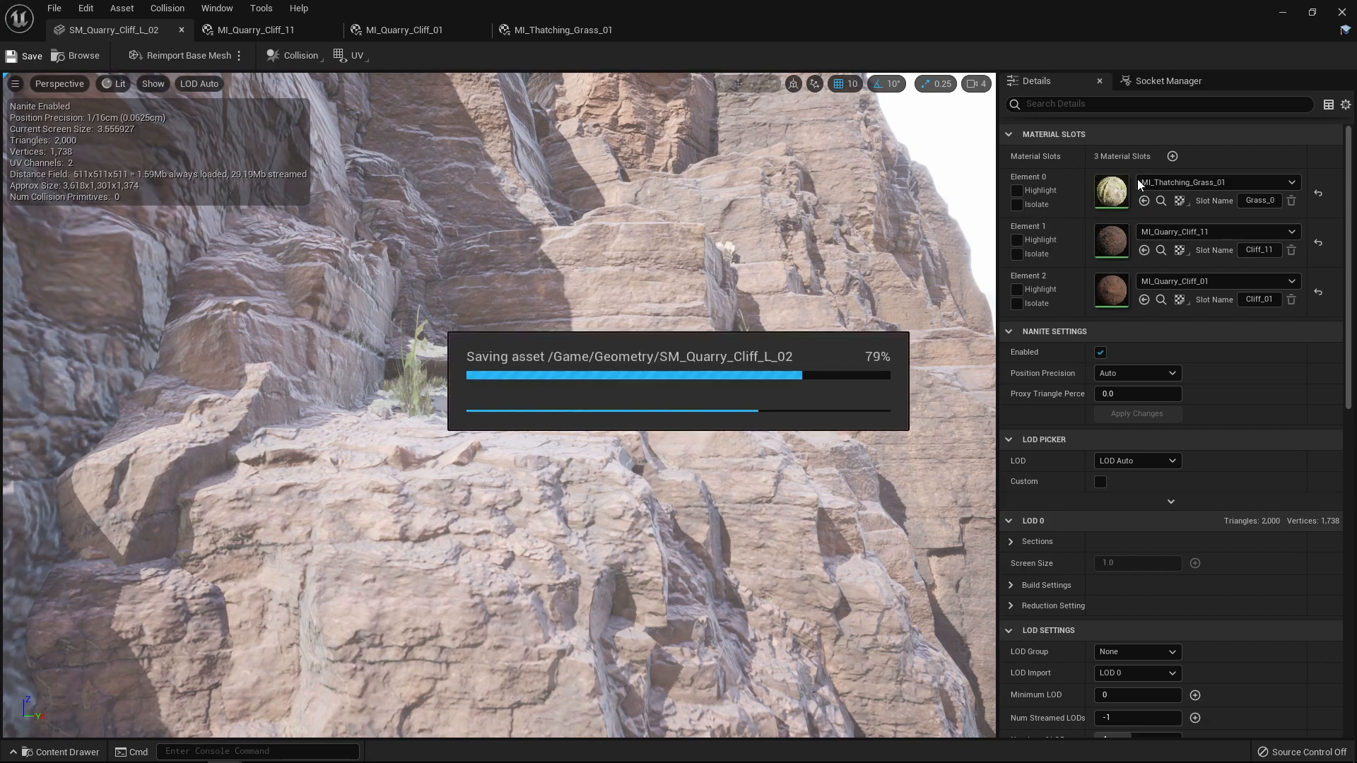
# - Return to the asset zoo, open the small quarry rock pile's mesh with MI_Limestone_Rocks_07 and MI_Limestone_Rocks_06, and save it
pyautogui.click(1341, 12)
pyautogui.press('Escape')
pyautogui.moveTo(834, 277); pyautogui.dragTo(803, 303, button='right')
pyautogui.press('s')
pyautogui.press('w')
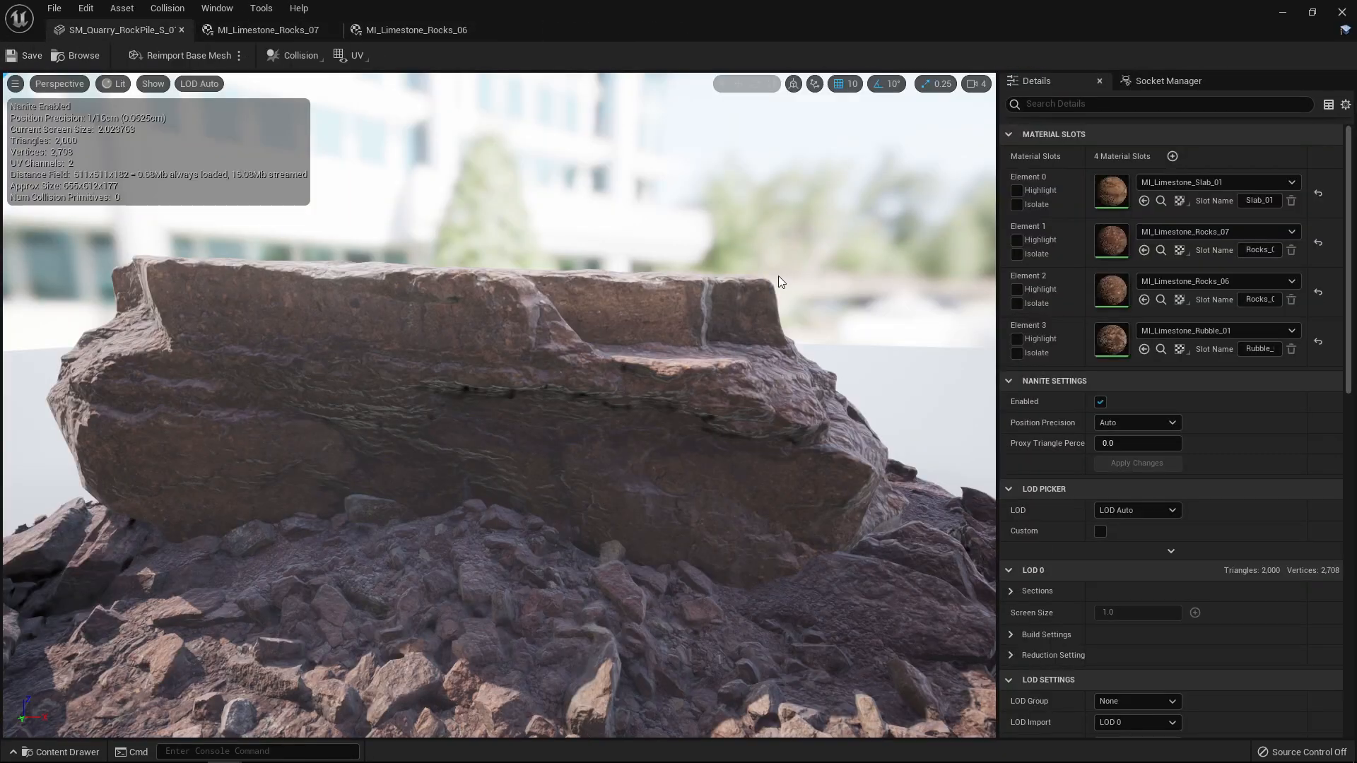
pyautogui.hotkey('ctrl', 's')
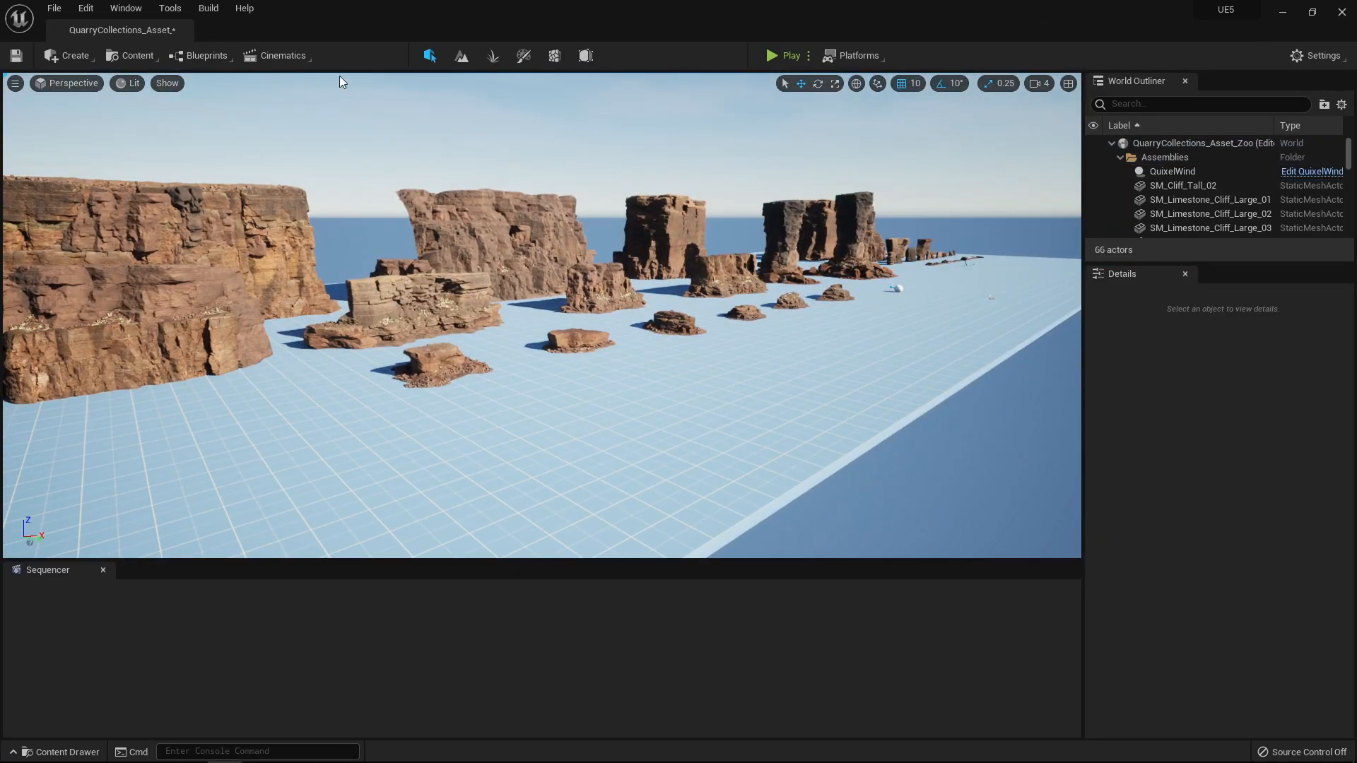
# - Save the asset zoo level and all other modified assets
pyautogui.click(53, 8)
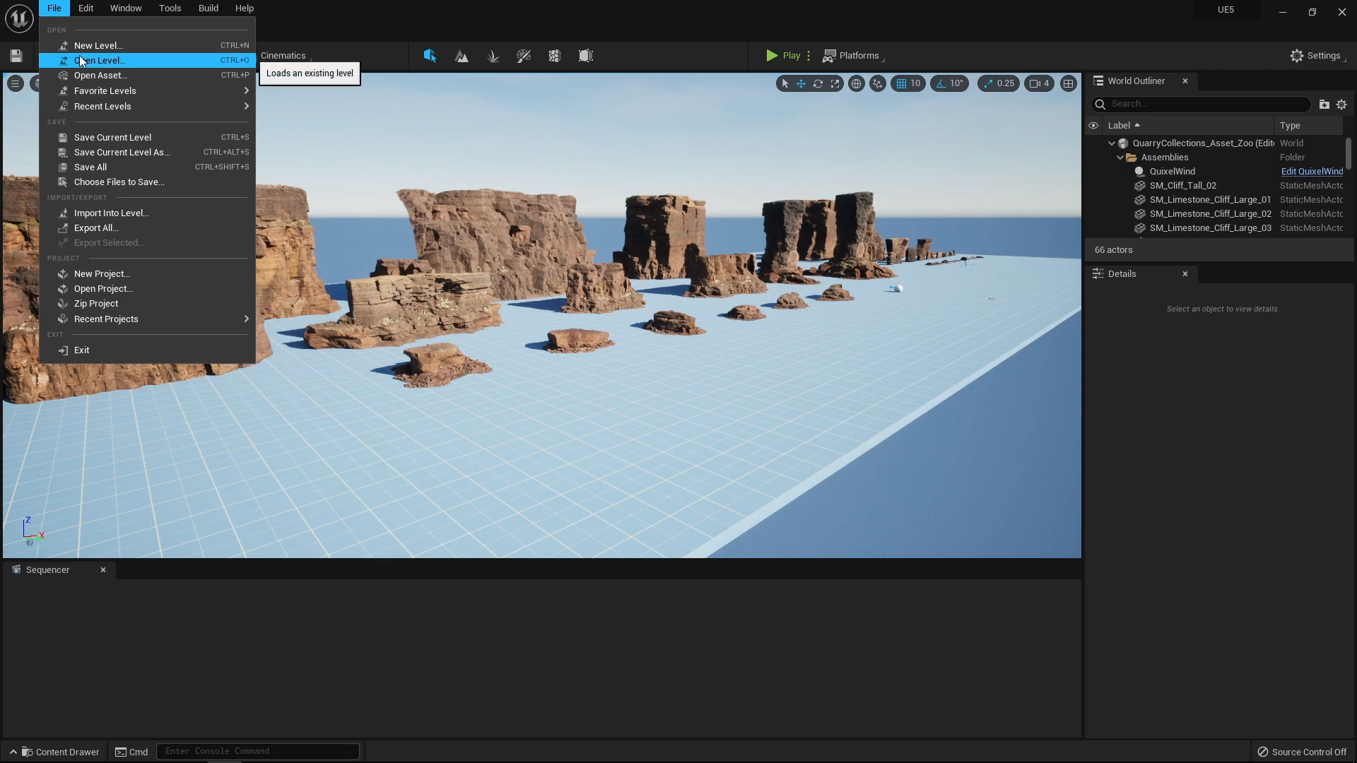
pyautogui.click(113, 164)
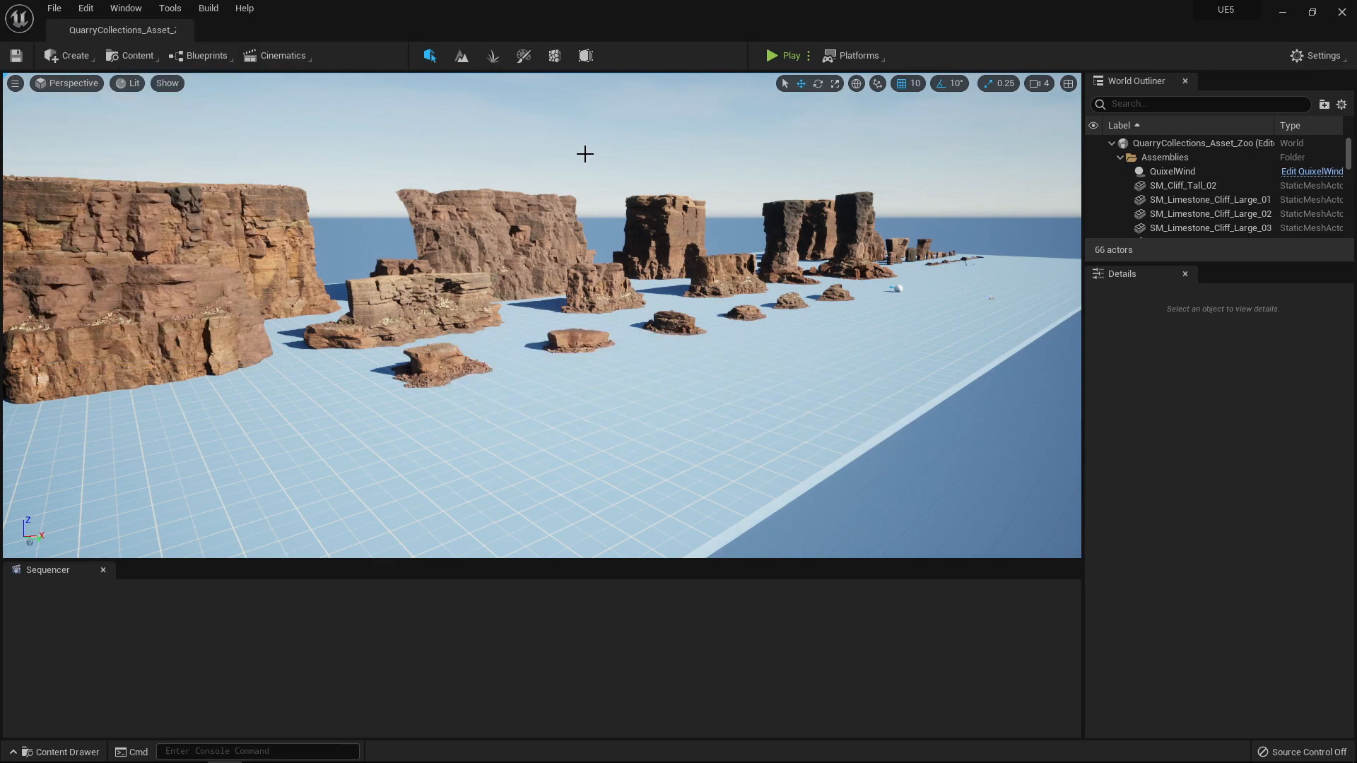
pyautogui.moveTo(585, 154); pyautogui.dragTo(628, 140, button='right')
# - Open the QuarryCollections_ExampleMap level from the Maps folder and close the message log
pyautogui.hotkey('ctrl', 'space')
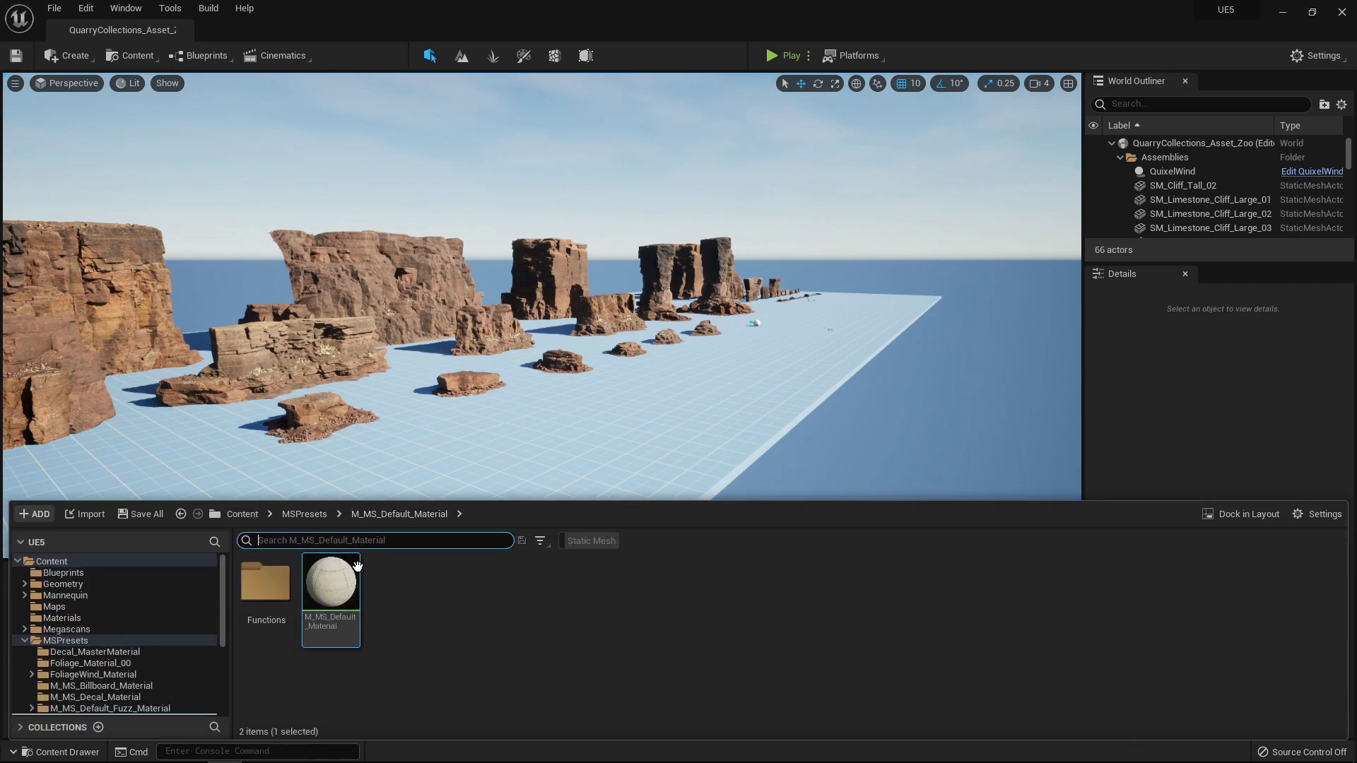
pyautogui.click(161, 563)
pyautogui.doubleClick(480, 587)
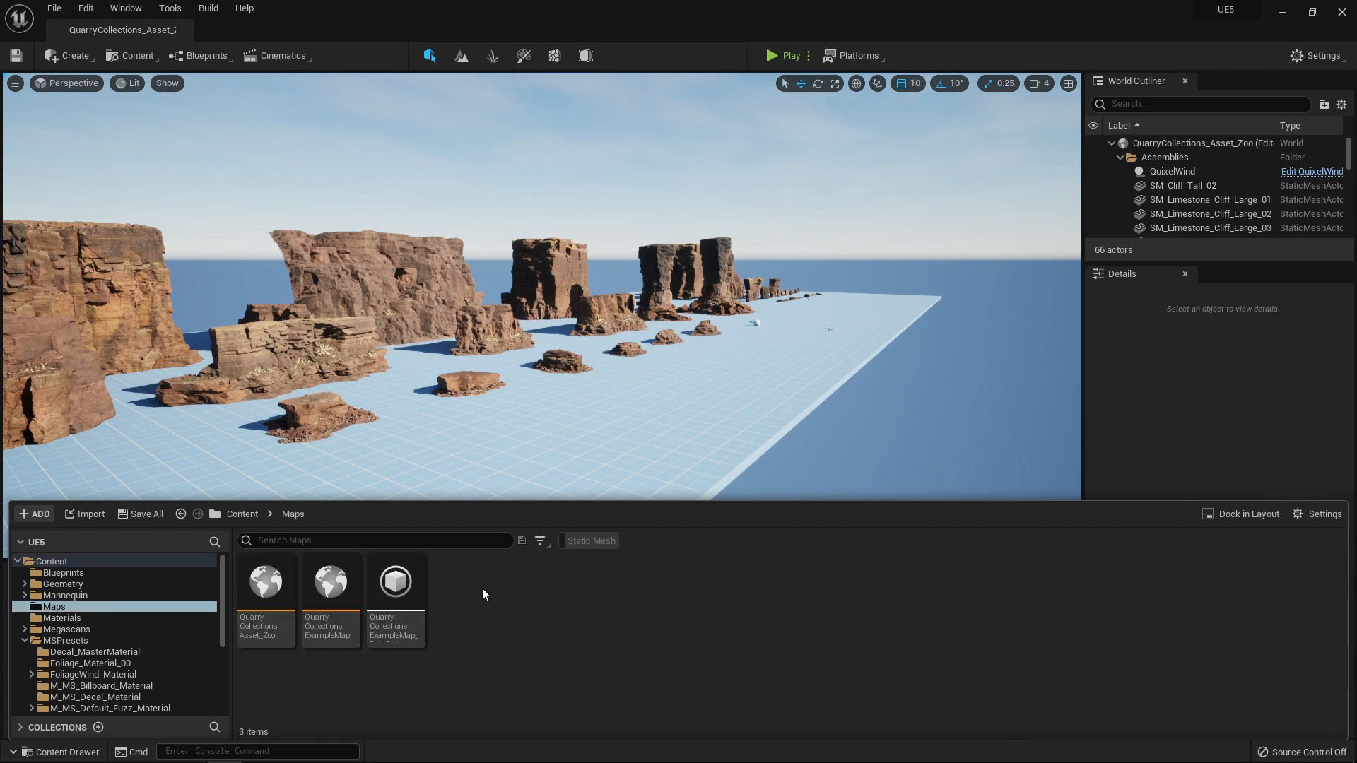
pyautogui.doubleClick(332, 599)
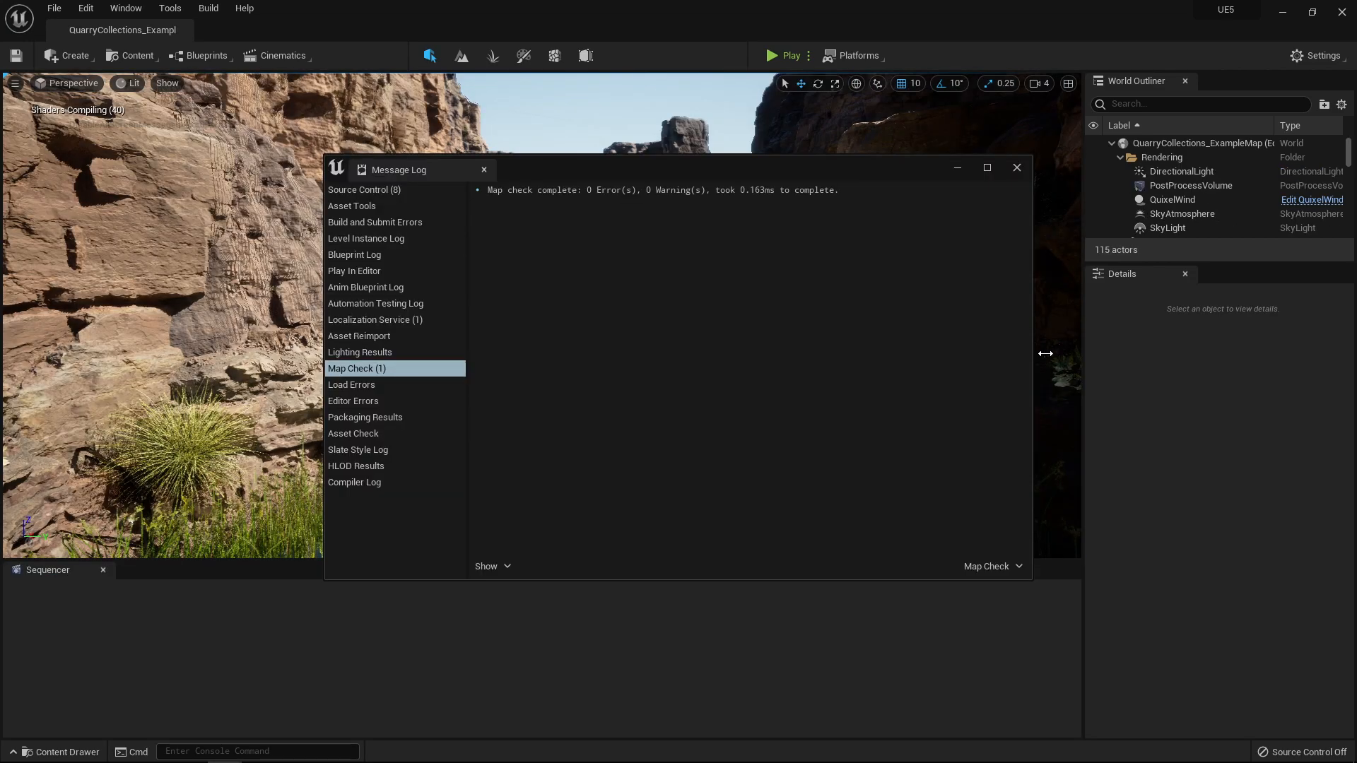
pyautogui.click(1016, 167)
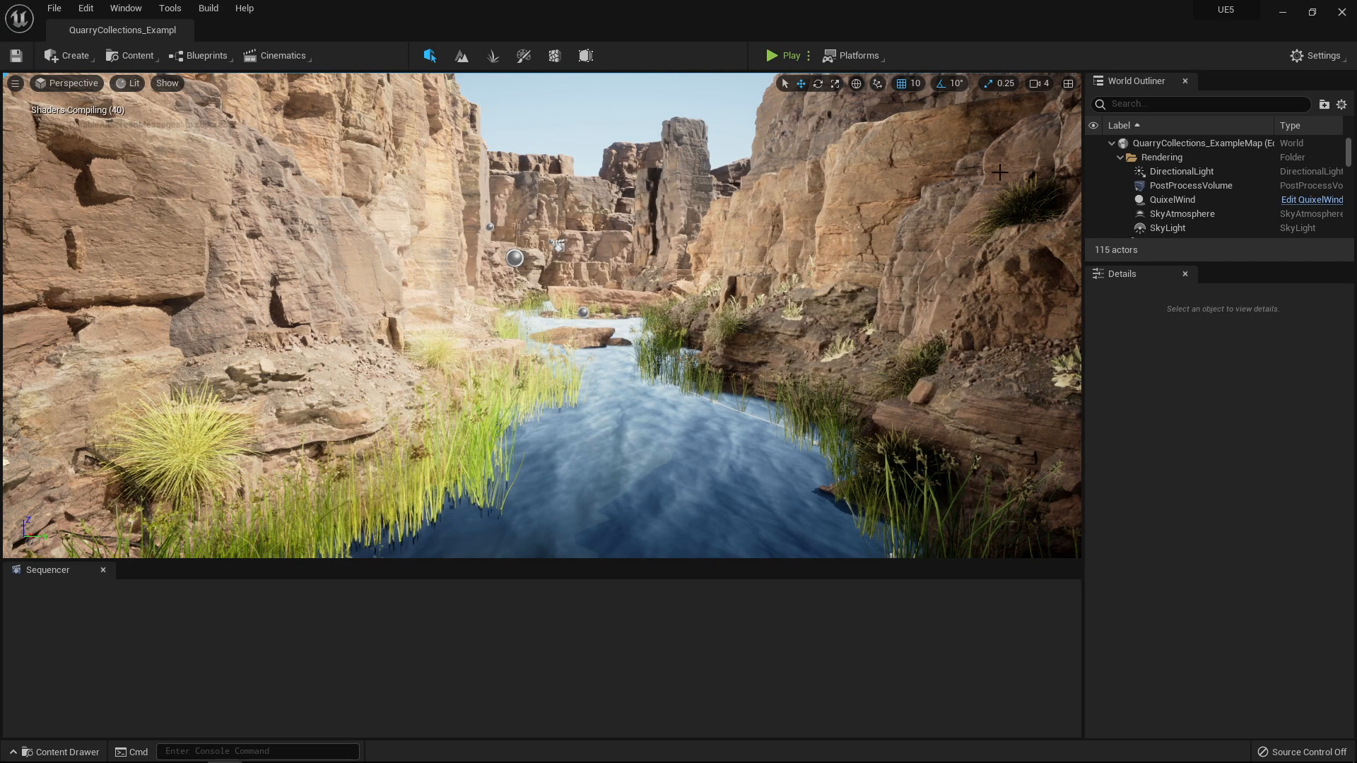
# - Frame the river canyon from above in game view and rotate the sun to shine low over the canyon's far end
pyautogui.moveTo(658, 156); pyautogui.dragTo(628, 159, button='right')
pyautogui.press('s')
pyautogui.press('s')
pyautogui.press('e')
pyautogui.press('q')
pyautogui.press('w')
pyautogui.press('s')
pyautogui.press('g')
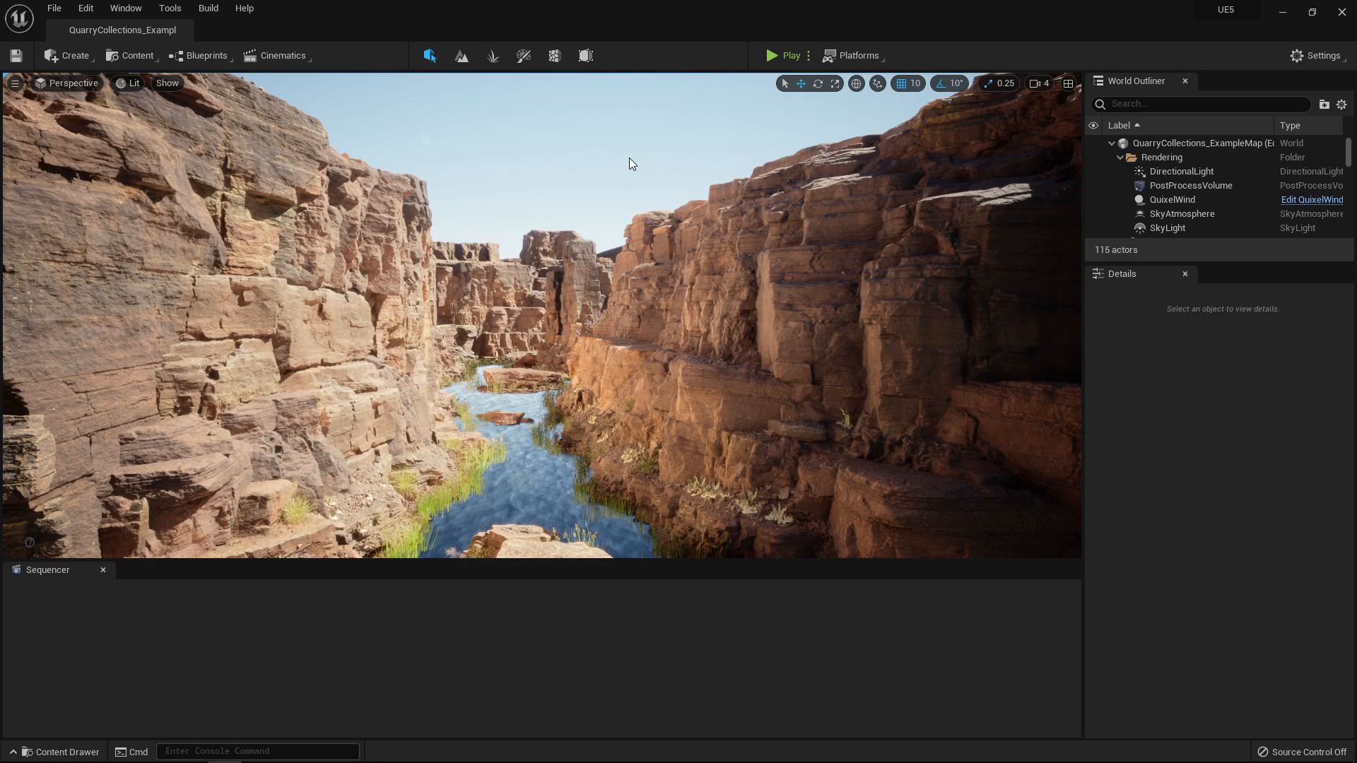
pyautogui.hotkey('ctrl', 'l')
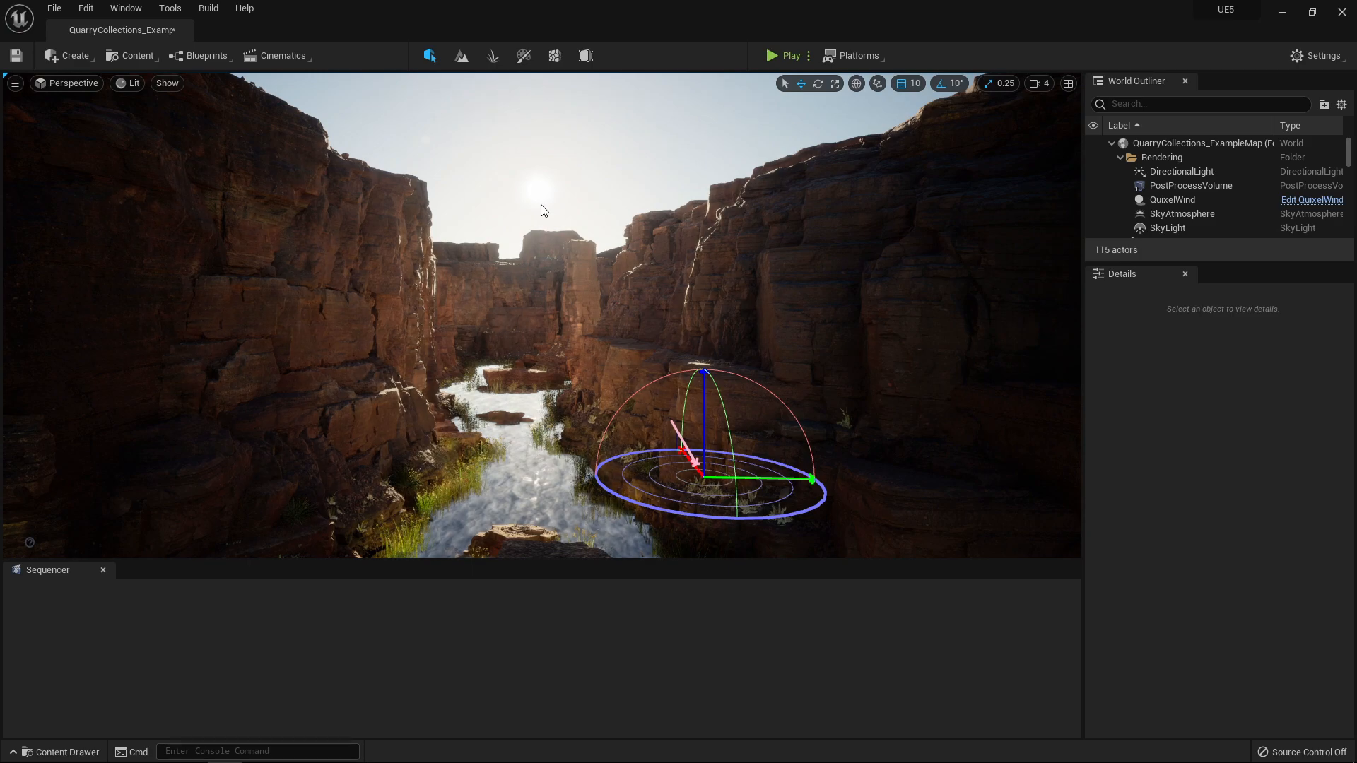
# - View the canyon cliffs from high above and rotate the sun upward until it brightly lights the rock faces and water
pyautogui.moveTo(542, 205); pyautogui.dragTo(609, 216, button='right')
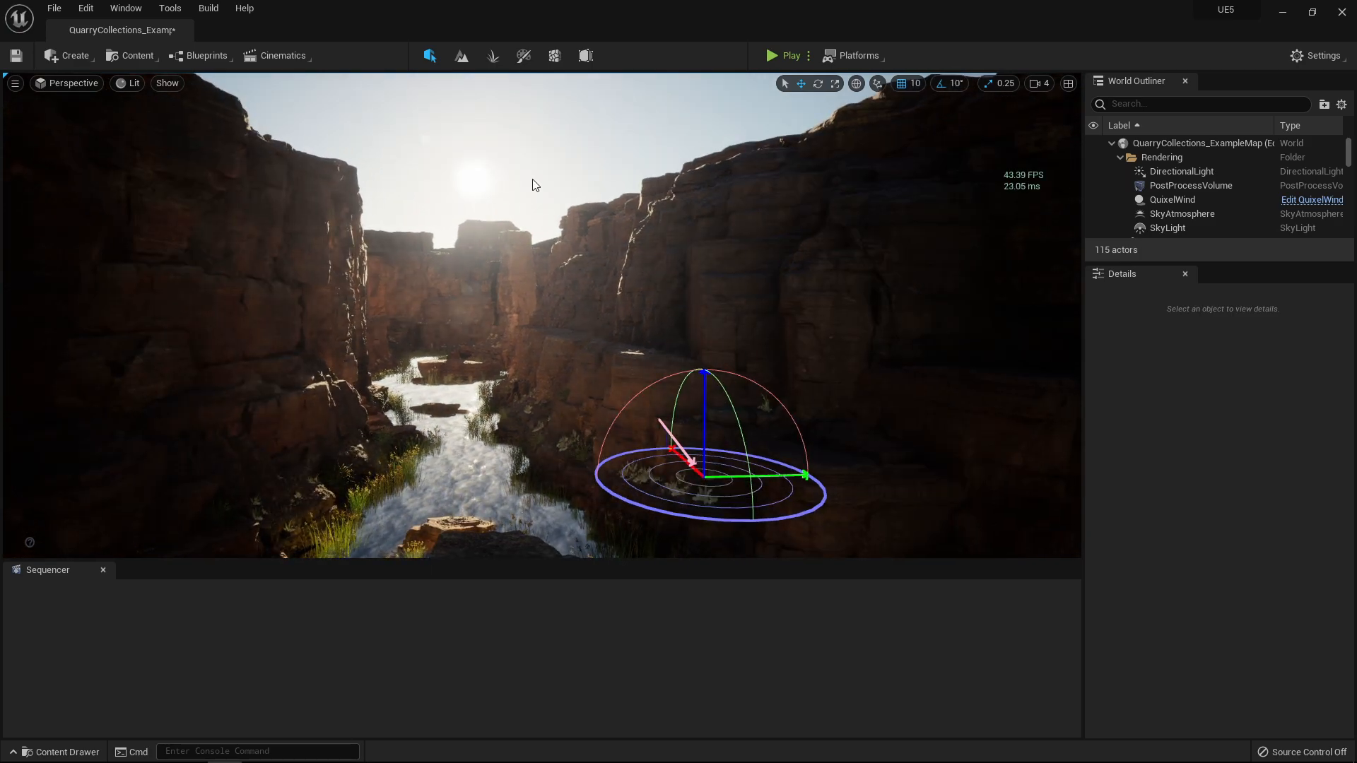
pyautogui.moveTo(608, 215); pyautogui.dragTo(532, 178, button='right')
pyautogui.press('s')
pyautogui.press('w')
pyautogui.press('s')
pyautogui.press('a')
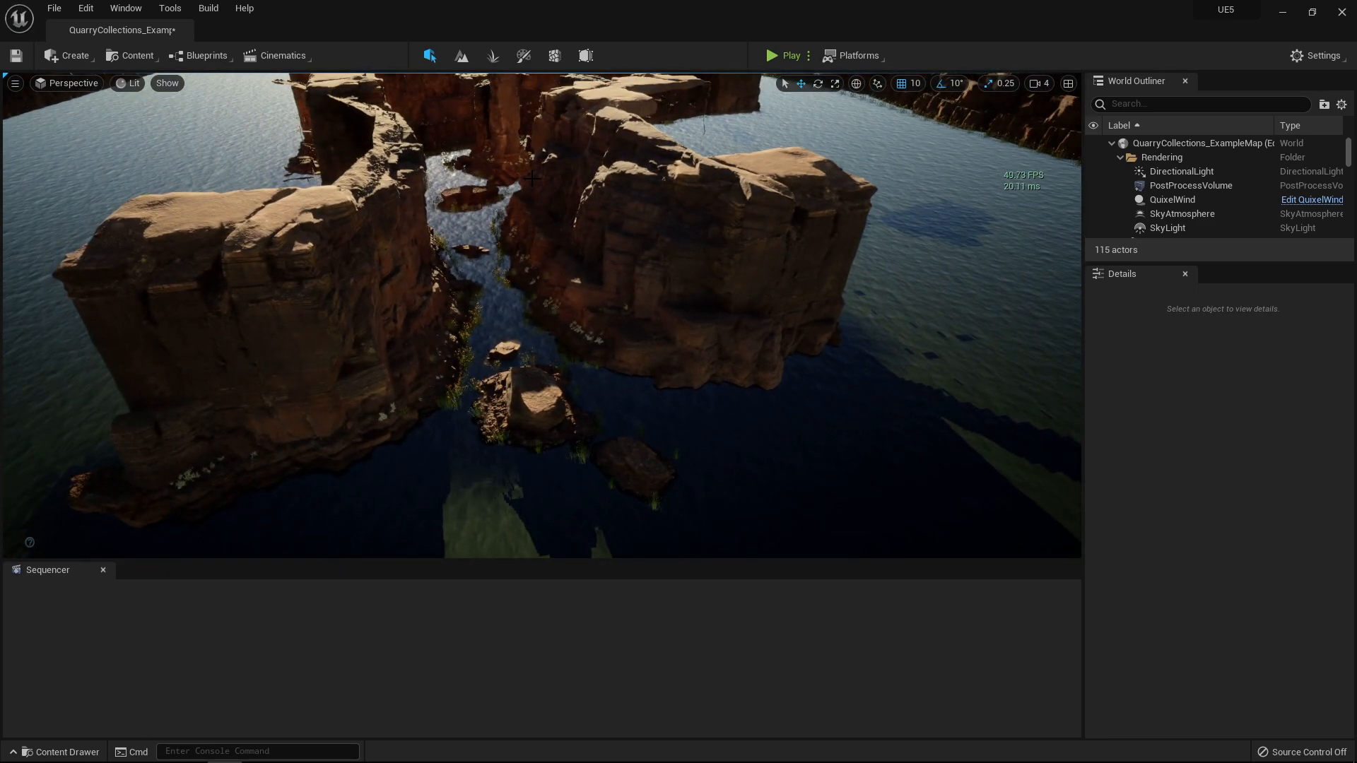
pyautogui.keyDown('ctrl'); pyautogui.moveTo(532, 178); pyautogui.dragTo(640, 155); pyautogui.keyUp('ctrl')
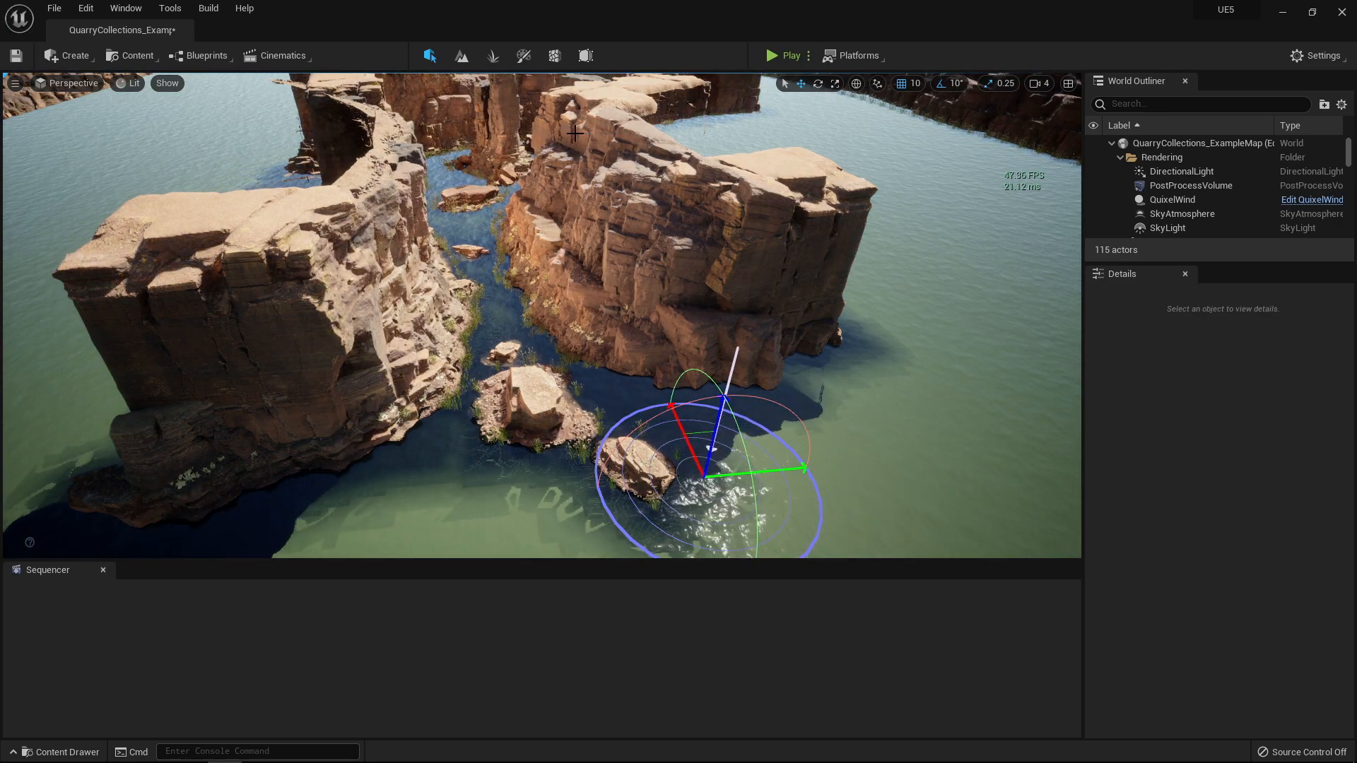
pyautogui.keyDown('ctrl'); pyautogui.moveTo(571, 137); pyautogui.dragTo(620, 145); pyautogui.keyUp('ctrl')
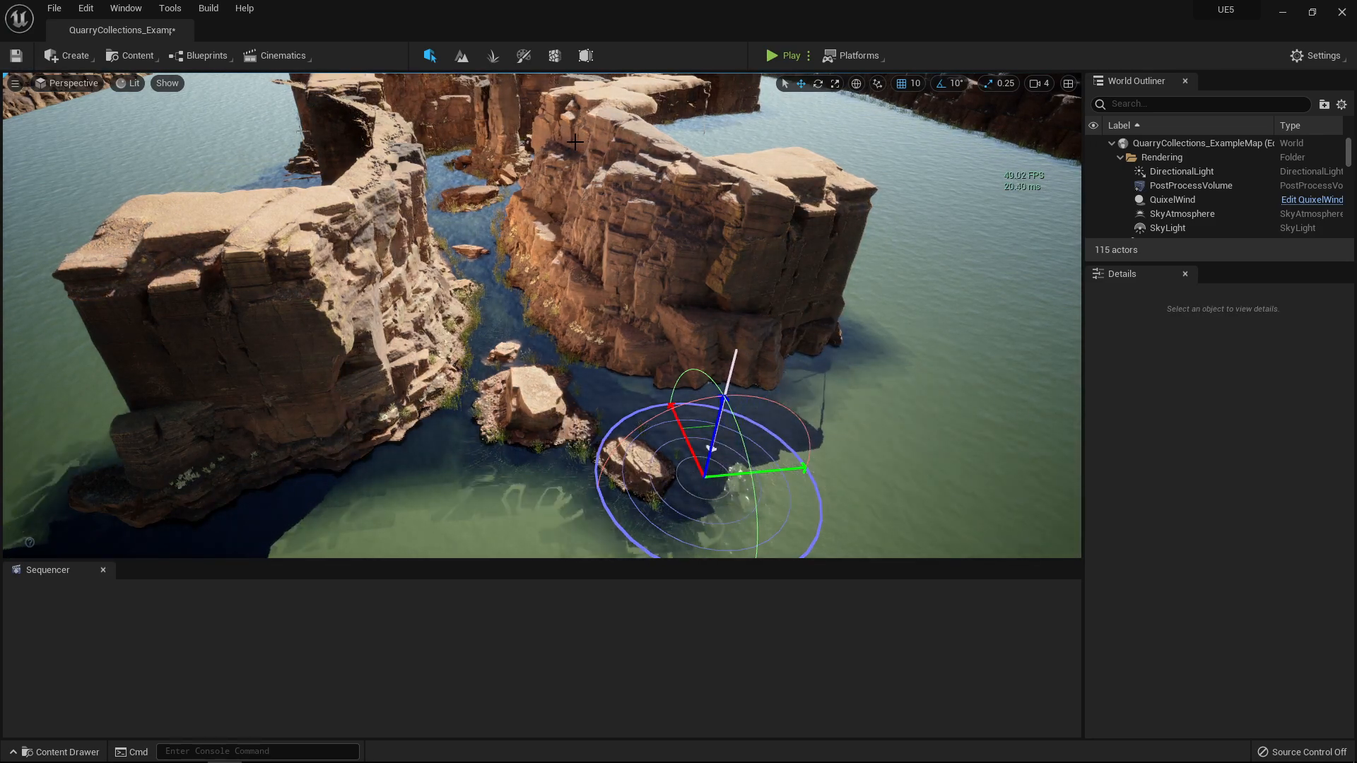
# - From river level, sweep the sun across the canyon and lower it behind the far cliffs to backlight the rocks
pyautogui.press('w')
pyautogui.moveTo(567, 147)
pyautogui.mouseDown(button='right')
pyautogui.moveTo(567, 102)
pyautogui.moveTo(567, 147)
pyautogui.mouseUp(button='right')
pyautogui.hotkey('ctrl', 'l')
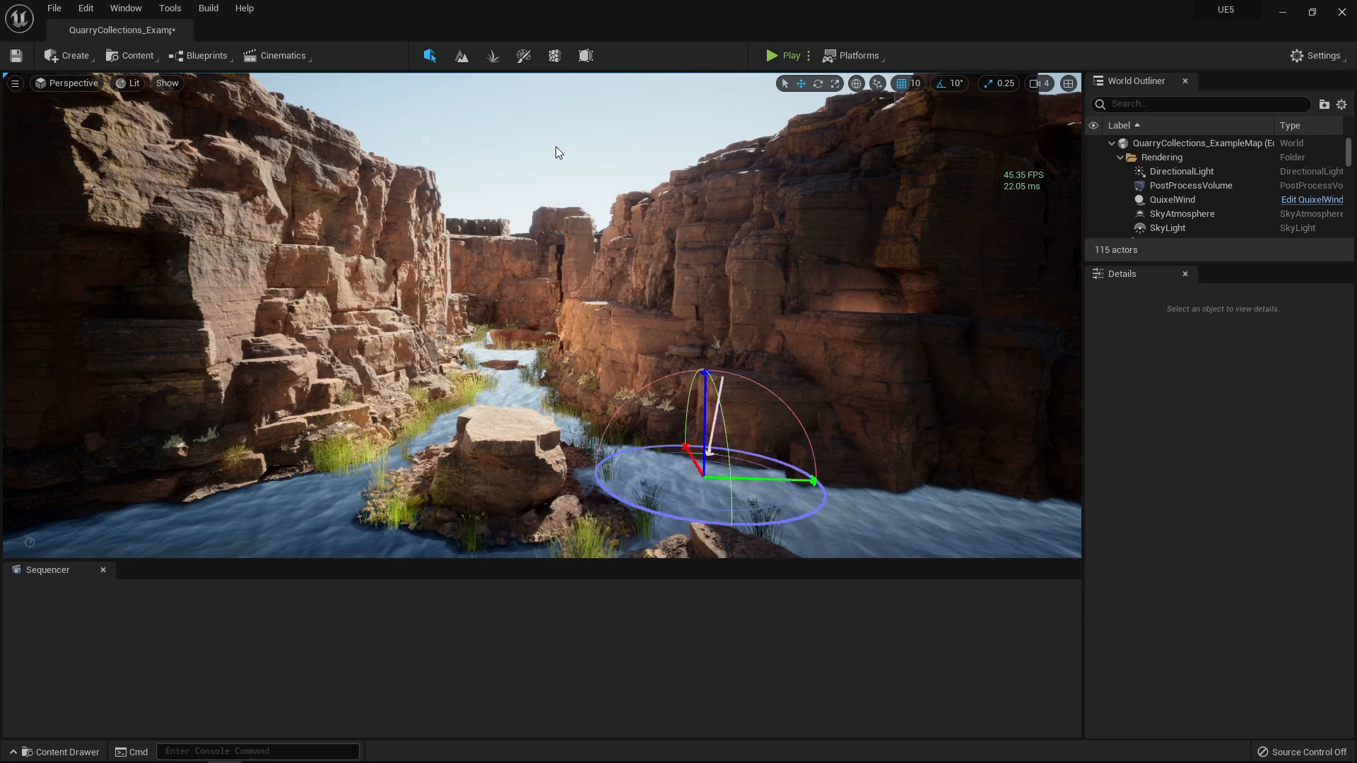
pyautogui.hotkey('ctrl', 'l')
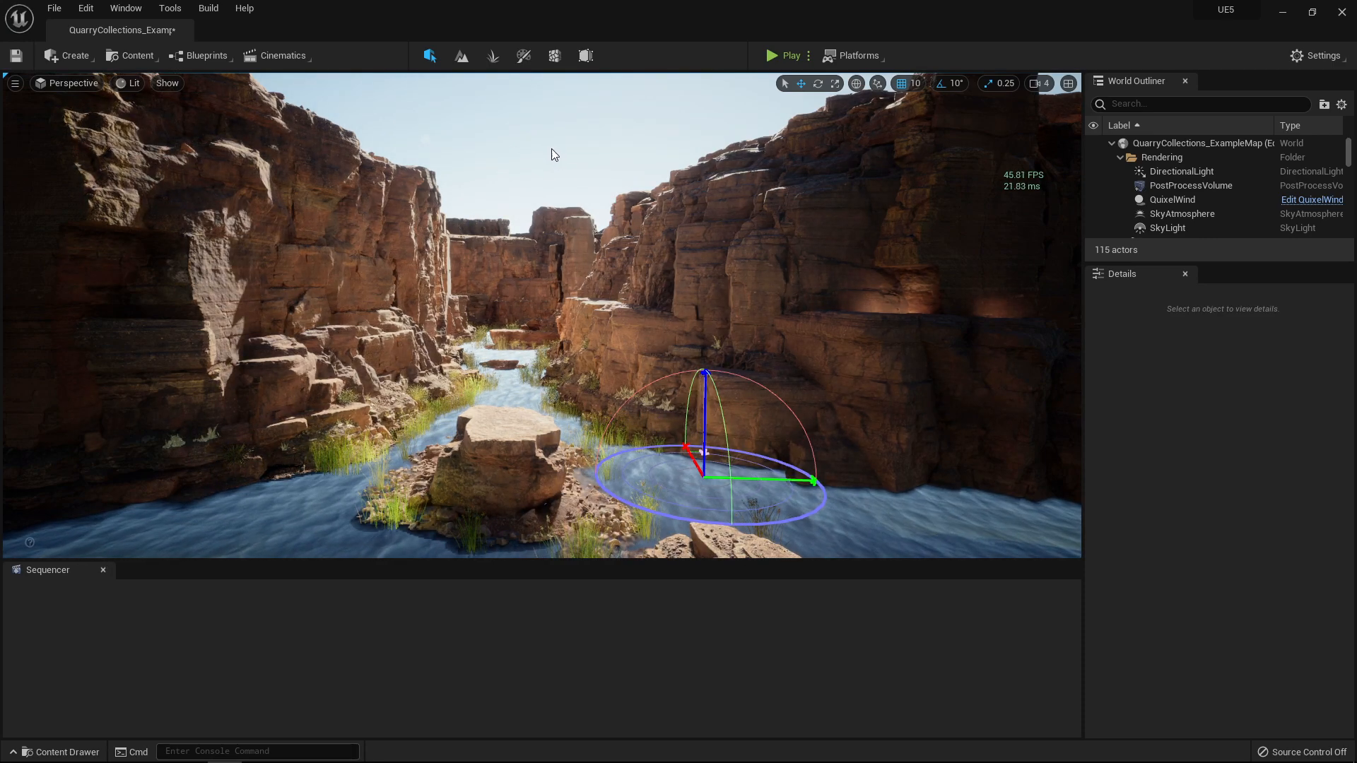
pyautogui.hotkey('ctrl', 'l')
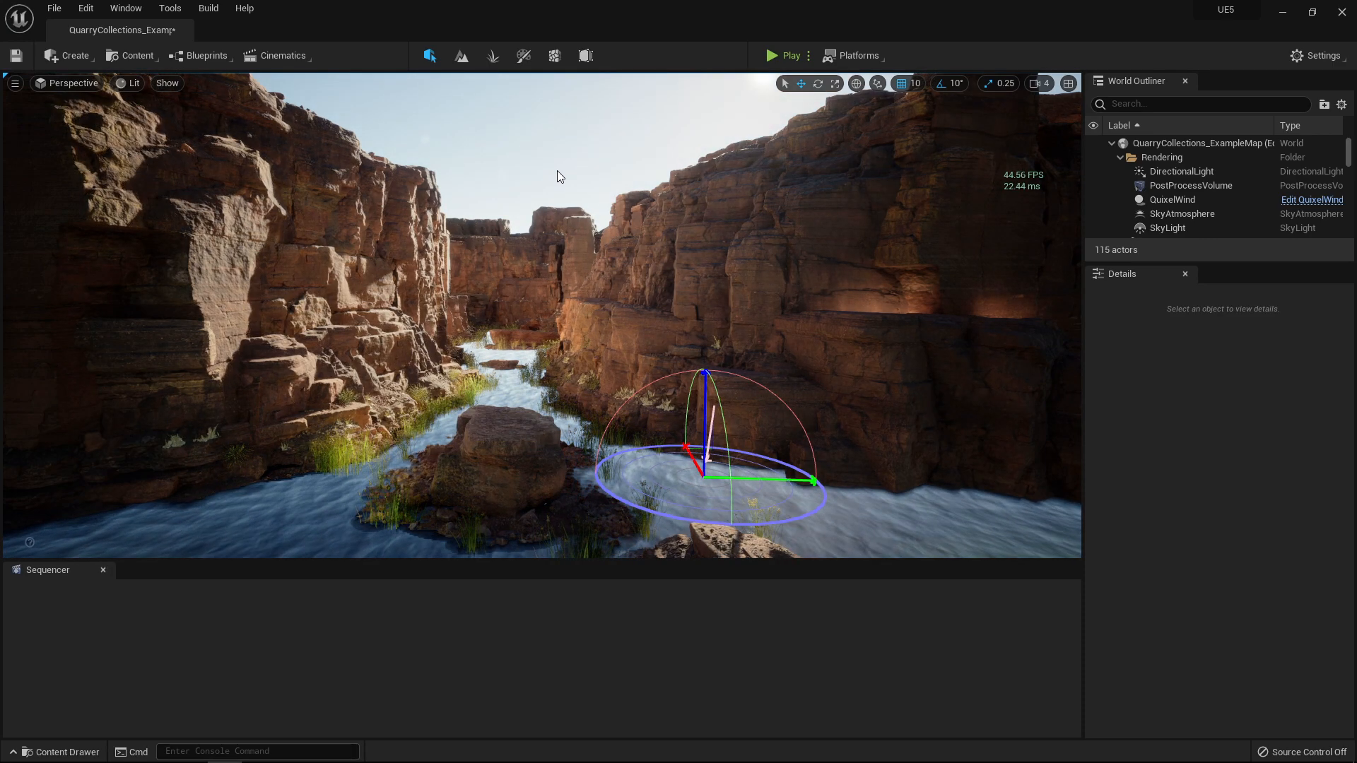
pyautogui.hotkey('ctrl', 'l')
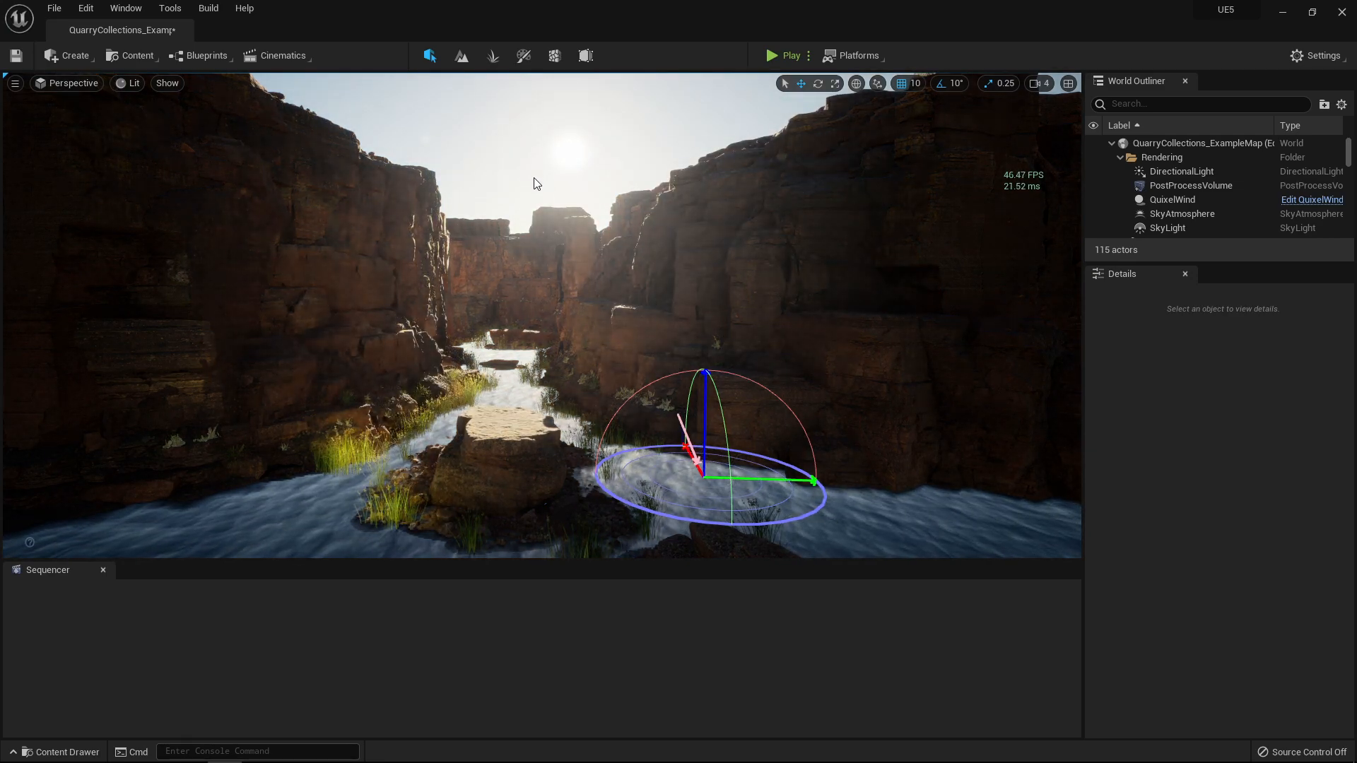
# - Frame the canyon from above the flat river boulder and rotate the sun high so it lights both canyon walls
pyautogui.moveTo(723, 181); pyautogui.dragTo(659, 185, button='right')
pyautogui.press('w')
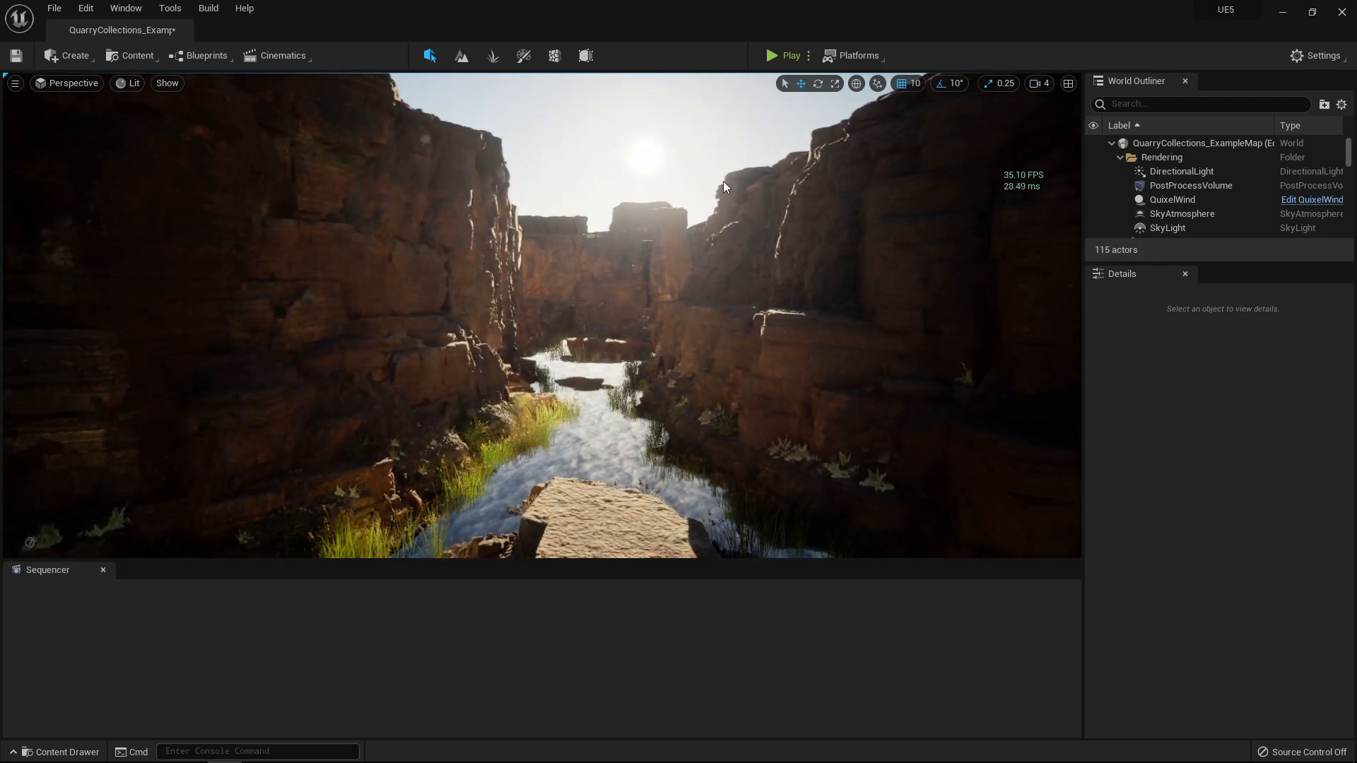
pyautogui.hotkey('ctrl', 'l')
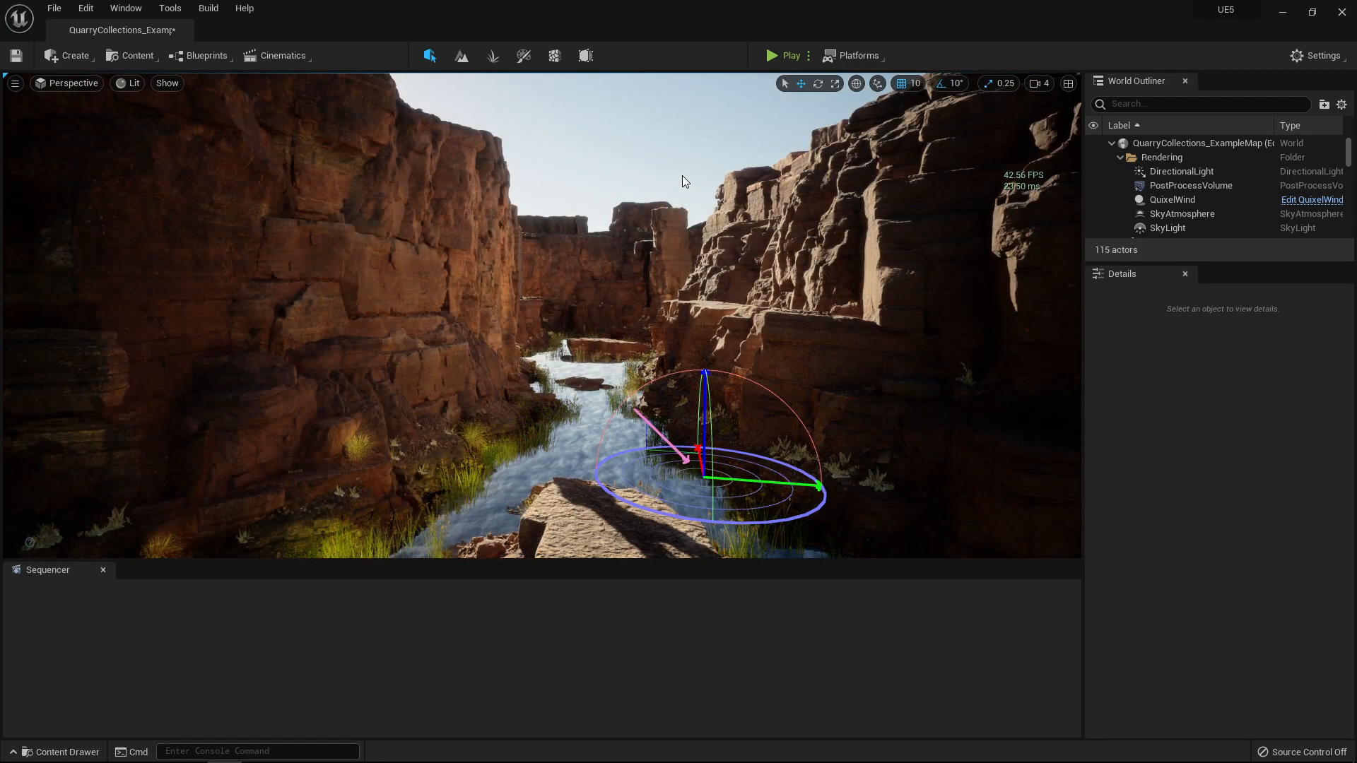
pyautogui.hotkey('ctrl', 'l')
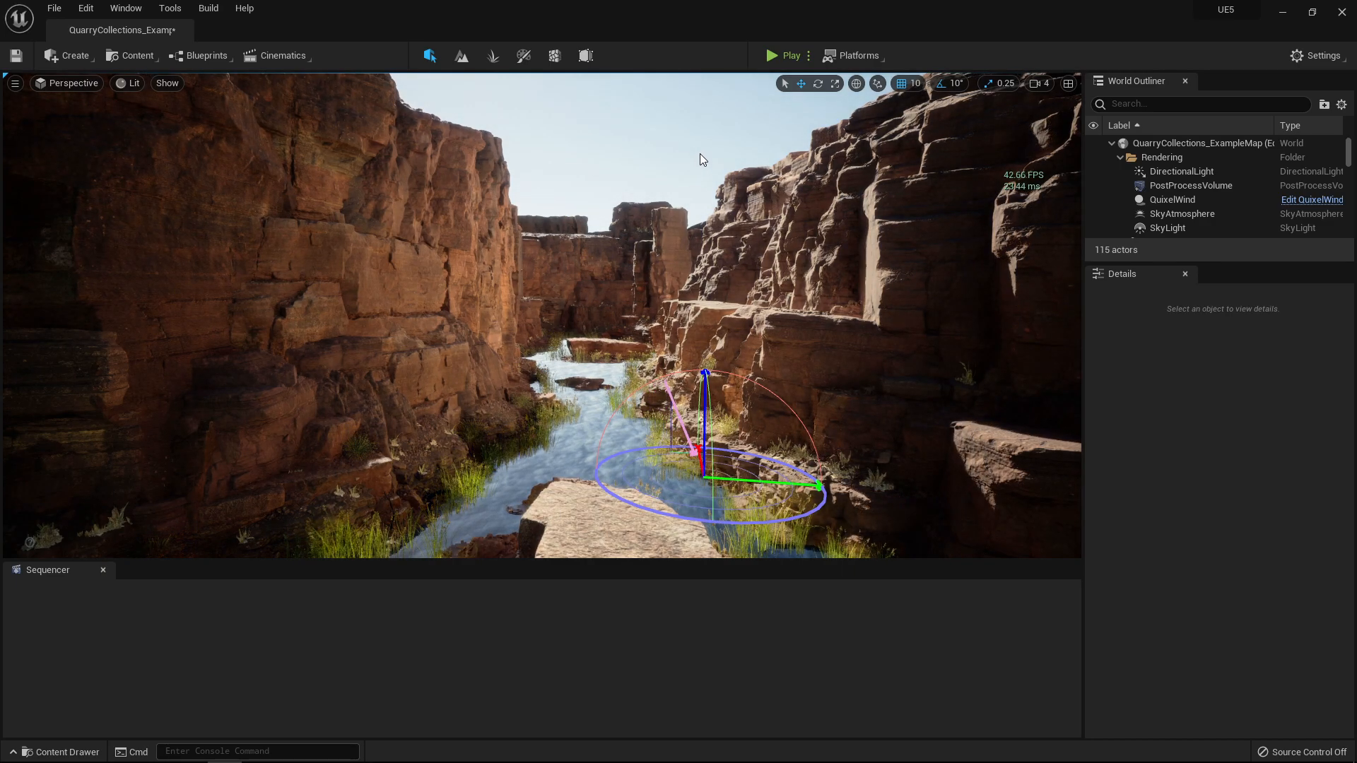
pyautogui.hotkey('ctrl', 'l')
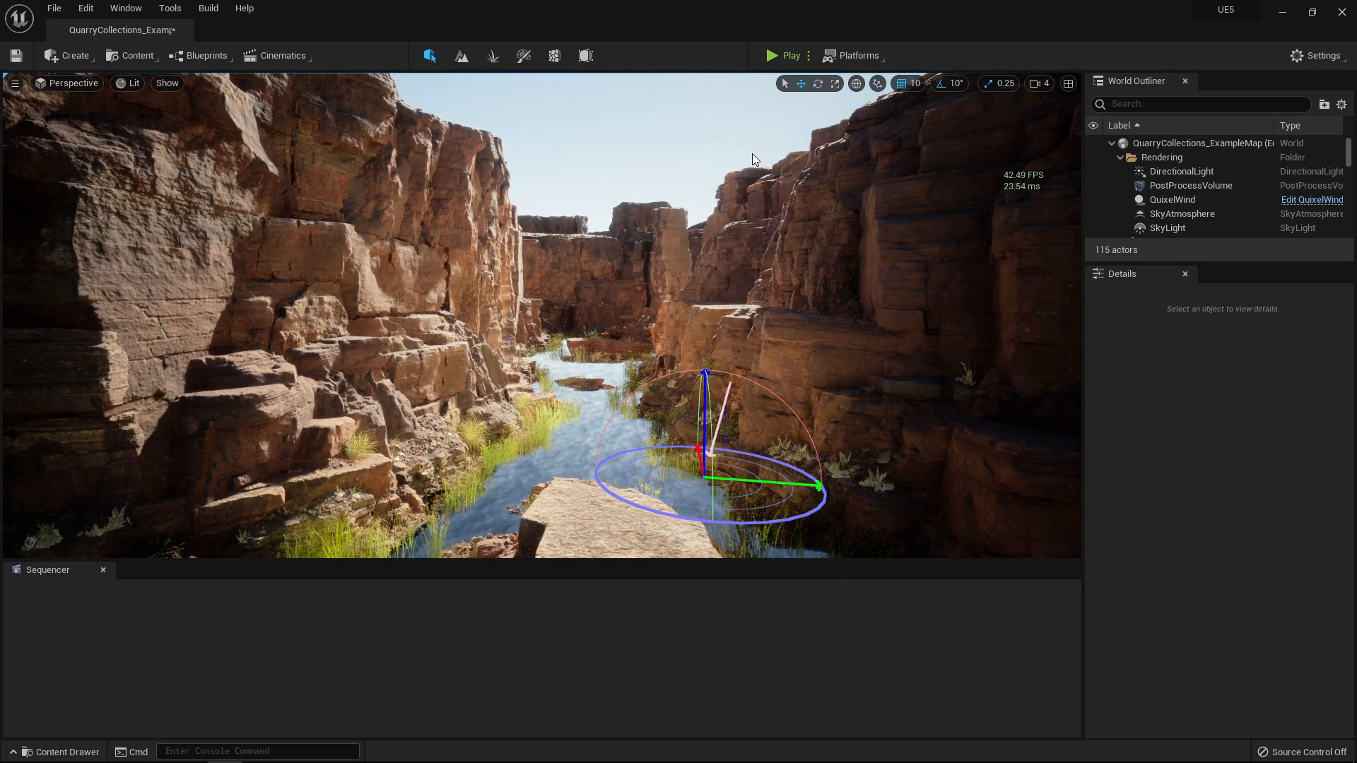
pyautogui.hotkey('ctrl', 'l')
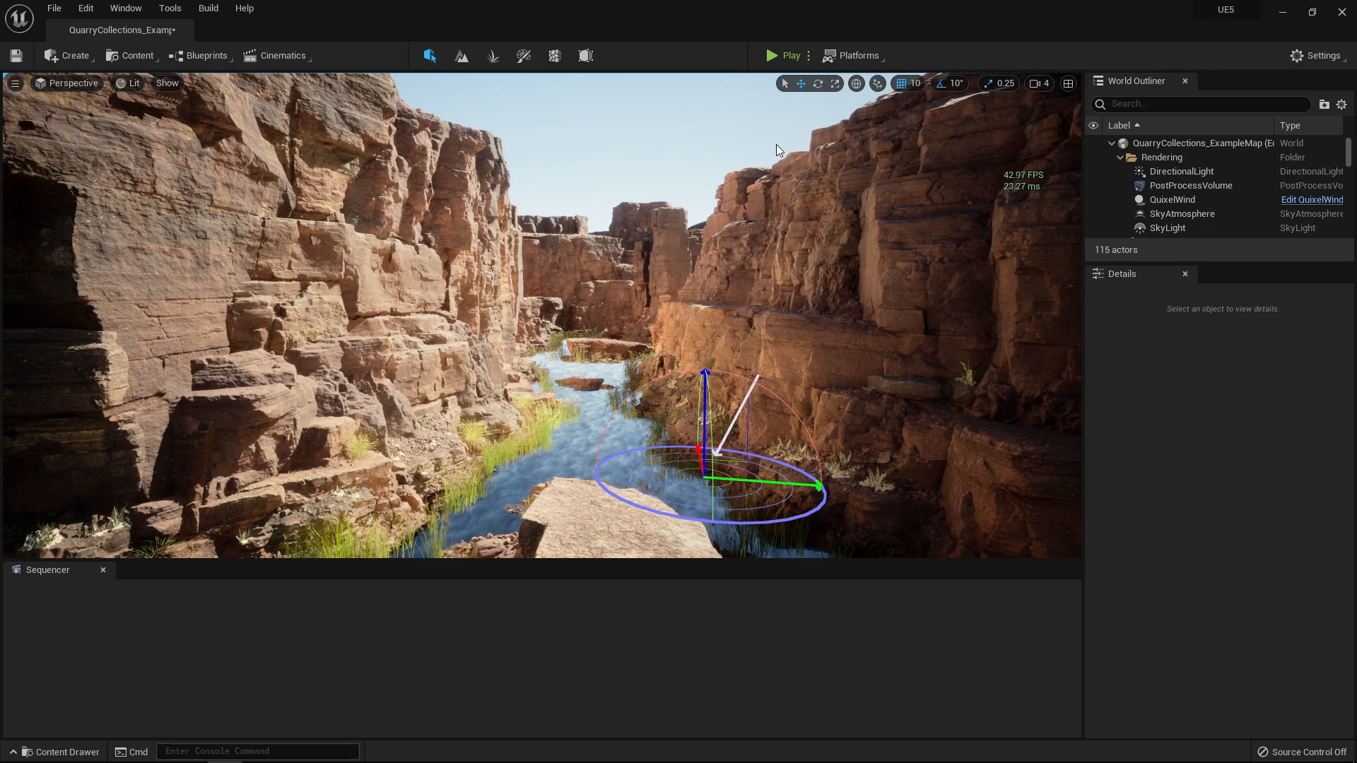
# - Inspect the PostProcessVolume's Global Illumination and Reflections method settings
pyautogui.click(1197, 183)
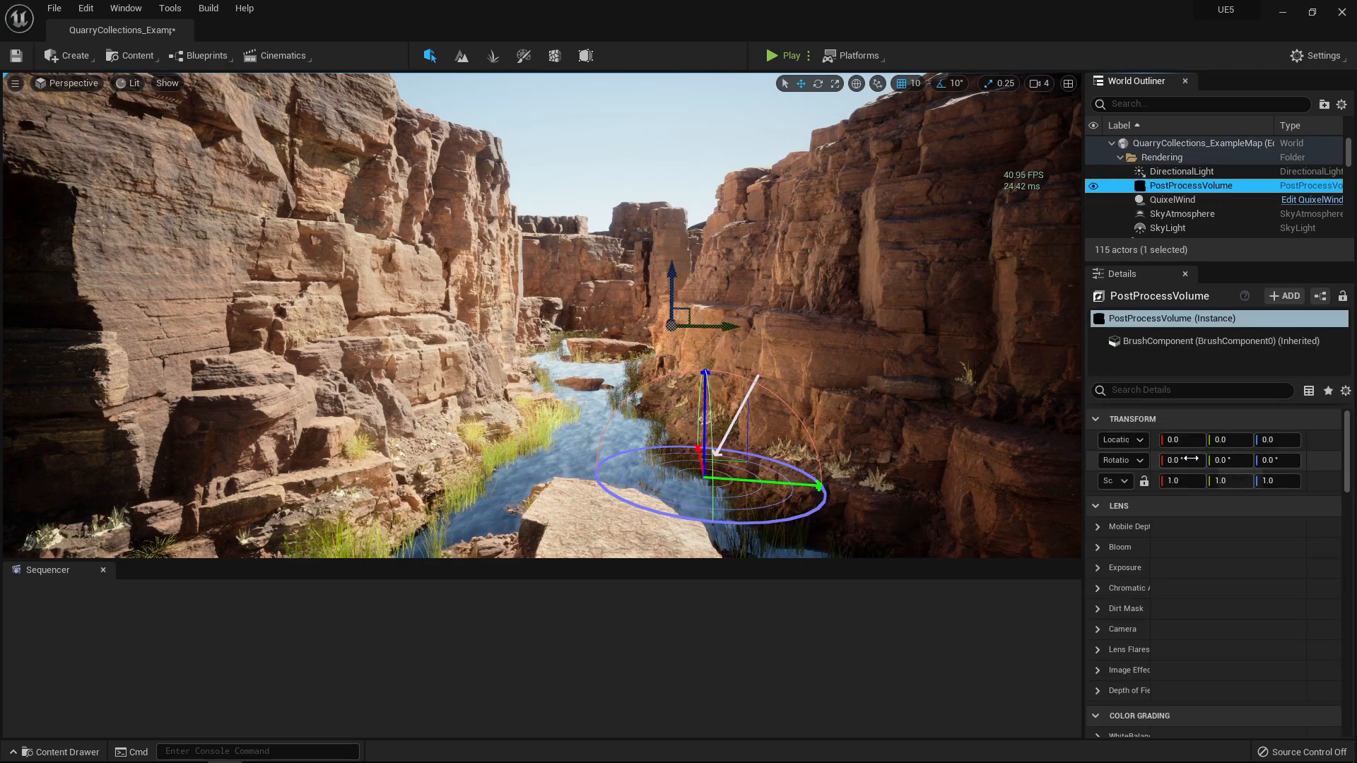
pyautogui.scroll(-5, 1190, 458)
pyautogui.scroll(-5, 1189, 457)
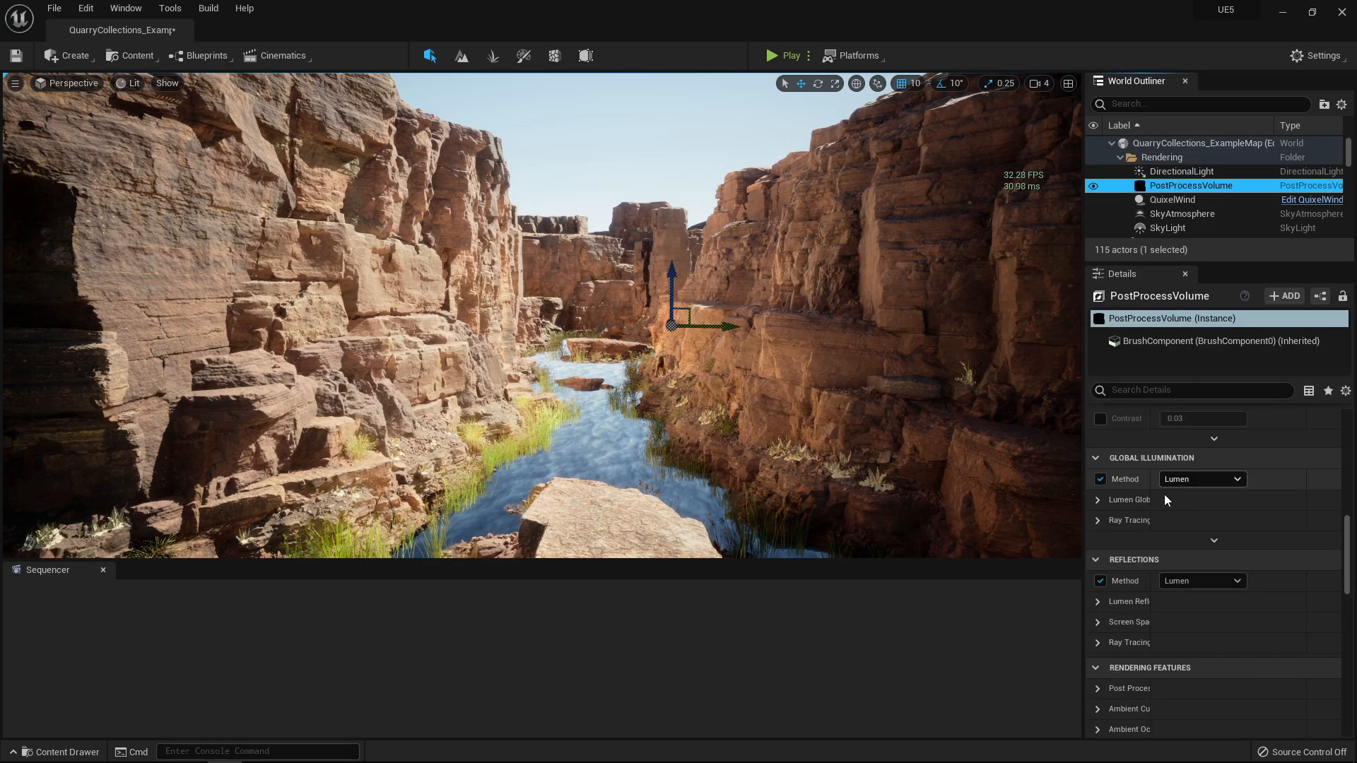